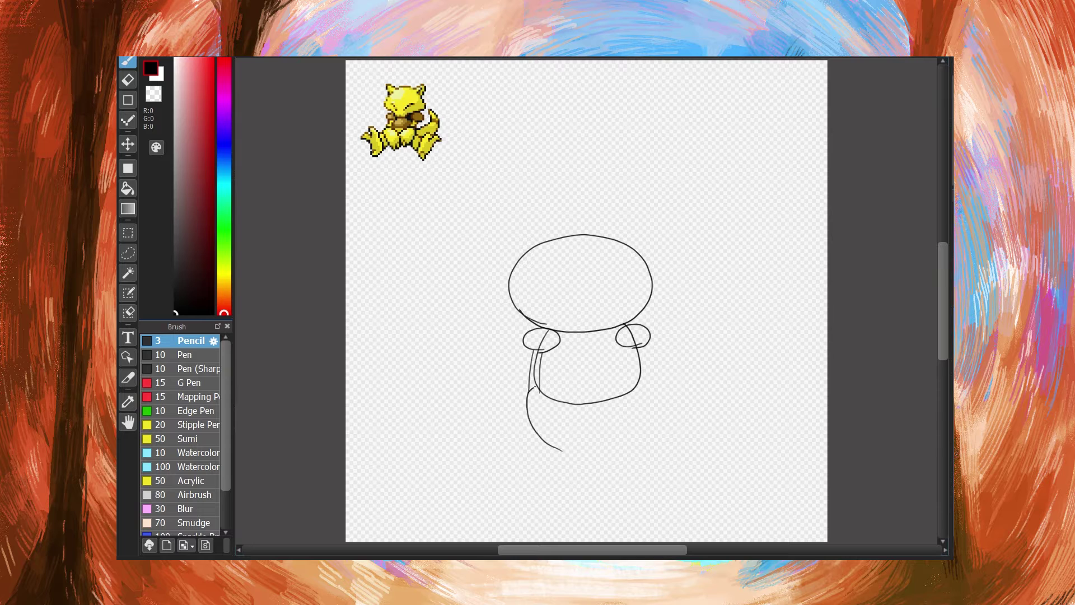
# Step: Sketch two oval legs under the body, undoing and redrawing the ovals and the right arm lines
pyautogui.moveTo(533, 387); pyautogui.dragTo(562, 450)
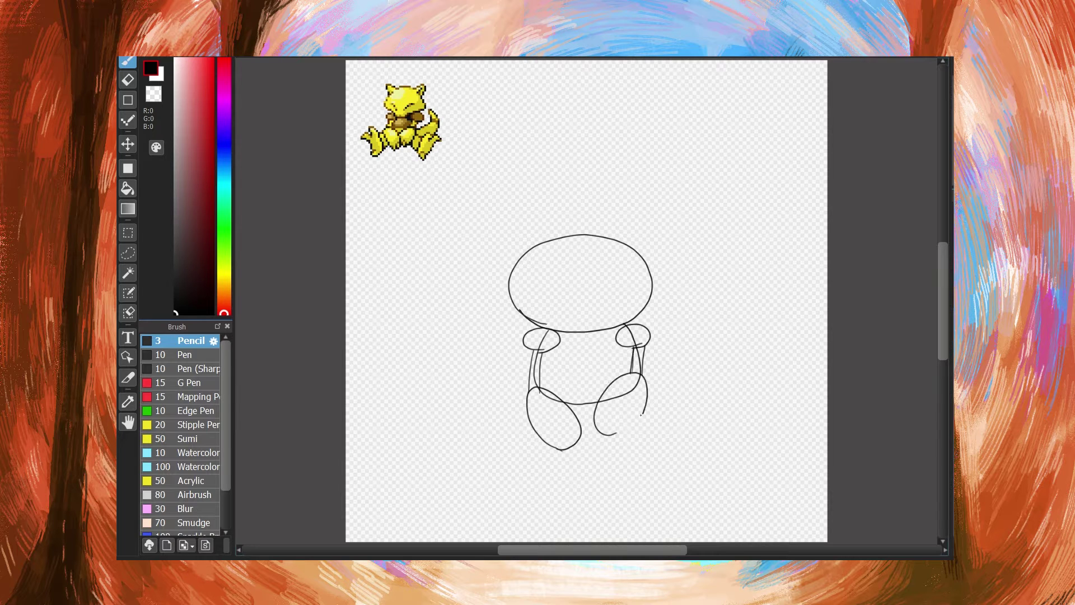
pyautogui.moveTo(626, 372); pyautogui.dragTo(610, 436)
pyautogui.hotkey('ctrl', 'z')
pyautogui.hotkey('ctrl', 'z')
pyautogui.hotkey('ctrl', 'z')
pyautogui.hotkey('ctrl', 'z')
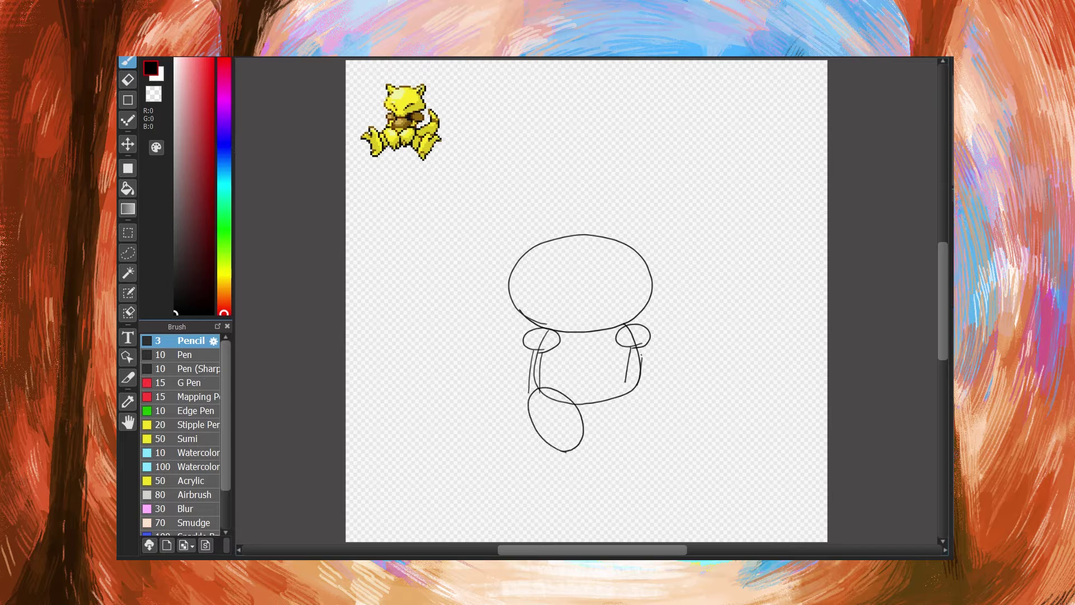
pyautogui.hotkey('ctrl', 'z')
pyautogui.moveTo(611, 443); pyautogui.dragTo(619, 379)
# Step: Redraw the left side of the head narrower and sketch three-clawed feet outside both legs
pyautogui.press('e')
pyautogui.press('b')
pyautogui.moveTo(543, 325); pyautogui.dragTo(525, 263)
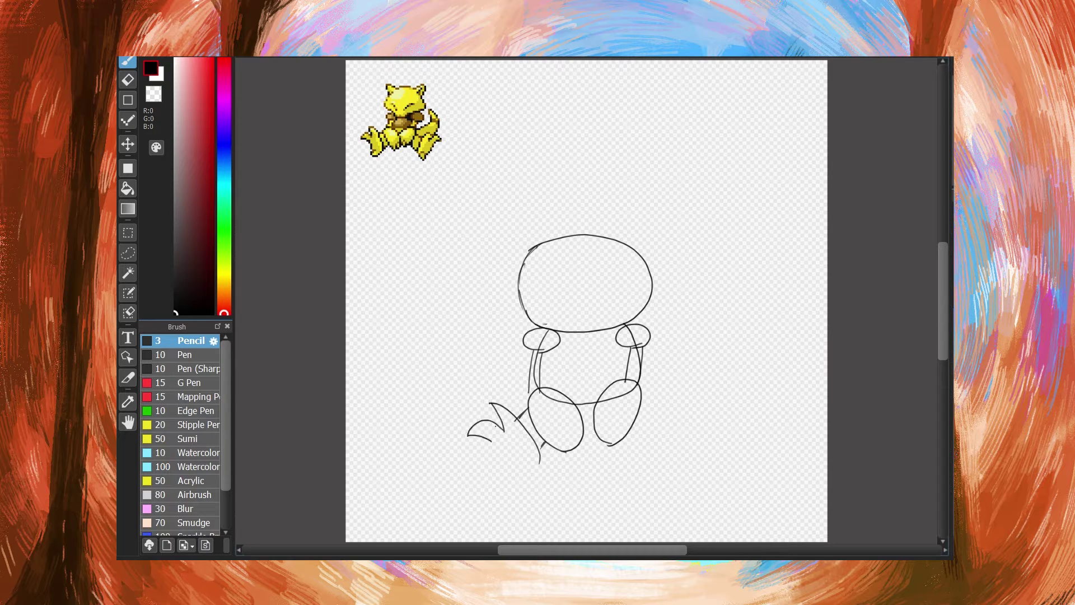
pyautogui.hotkey('ctrl', 'z')
pyautogui.moveTo(505, 430)
pyautogui.mouseDown()
pyautogui.moveTo(480, 426)
pyautogui.moveTo(494, 447)
pyautogui.mouseUp()
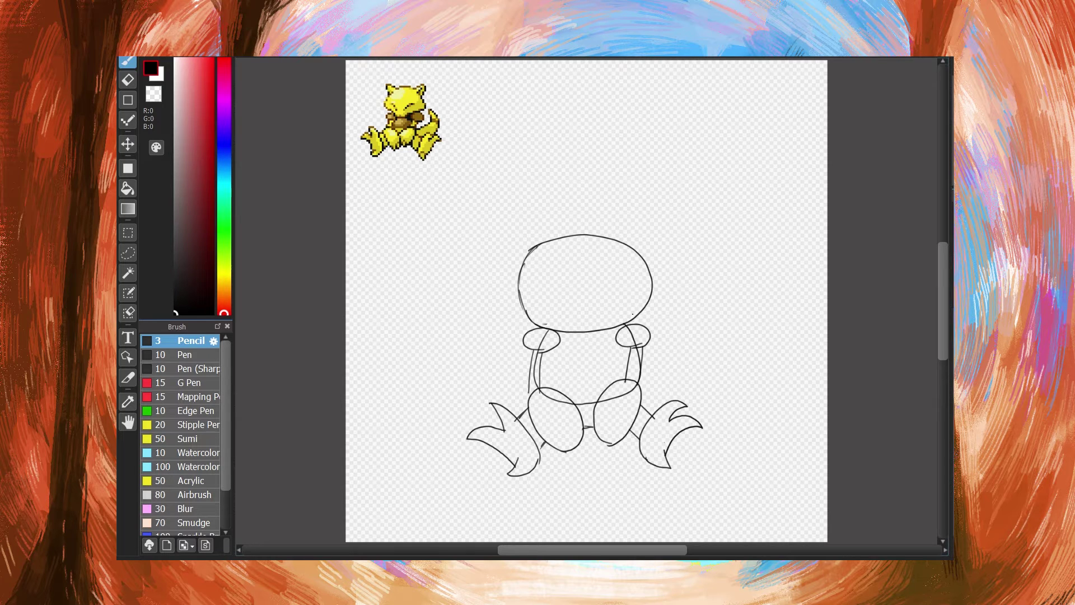
# Step: Erase the head's right side and lower edge, and redraw the left cheek running down into a narrow snout
pyautogui.press('e')
pyautogui.moveTo(651, 285); pyautogui.dragTo(632, 315)
pyautogui.press('b')
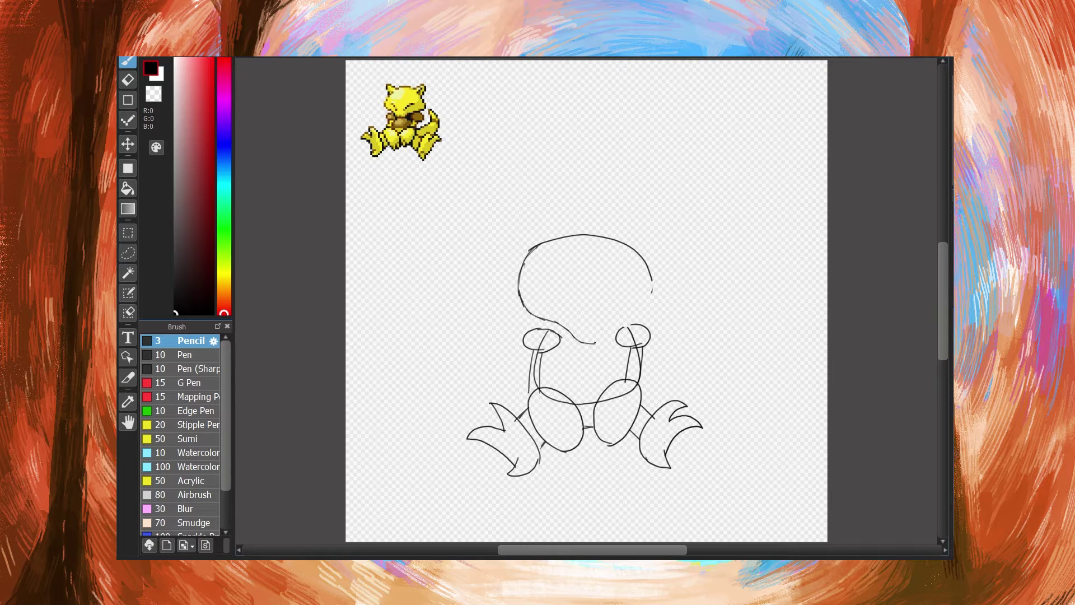
pyautogui.press('e')
pyautogui.press('b')
pyautogui.moveTo(594, 342)
pyautogui.mouseDown()
pyautogui.moveTo(568, 335)
pyautogui.moveTo(606, 341)
pyautogui.moveTo(655, 282)
pyautogui.moveTo(656, 298)
pyautogui.moveTo(570, 340)
pyautogui.moveTo(524, 305)
pyautogui.mouseUp()
# Step: Redraw the head's right side and cheek so the outline closes at the snout
pyautogui.press('e')
pyautogui.press('b')
pyautogui.press('e')
pyautogui.press('b')
pyautogui.moveTo(653, 276)
pyautogui.mouseDown()
pyautogui.moveTo(655, 296)
pyautogui.moveTo(626, 239)
pyautogui.mouseUp()
pyautogui.press('e')
pyautogui.press('b')
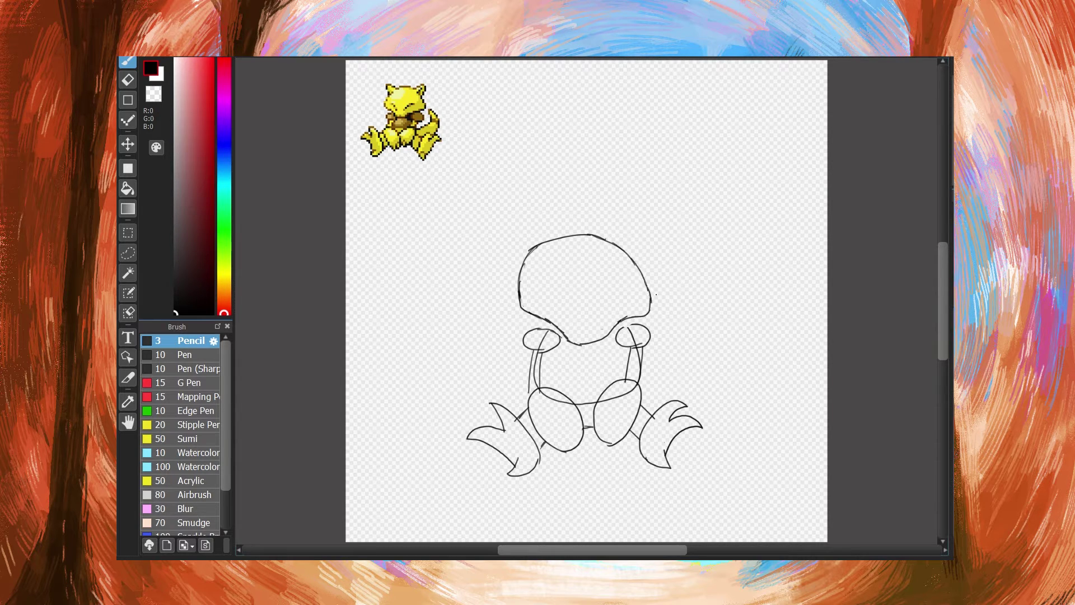
# Step: Erase the top of the head and redraw it as a smoother, slightly lower dome
pyautogui.press('e')
pyautogui.moveTo(559, 238)
pyautogui.mouseDown()
pyautogui.moveTo(519, 302)
pyautogui.moveTo(554, 246)
pyautogui.mouseUp()
pyautogui.press('b')
pyautogui.moveTo(538, 250)
pyautogui.mouseDown()
pyautogui.moveTo(621, 245)
pyautogui.moveTo(560, 241)
pyautogui.mouseUp()
pyautogui.press('e')
pyautogui.press('b')
pyautogui.press('e')
pyautogui.press('b')
pyautogui.press('e')
pyautogui.press('b')
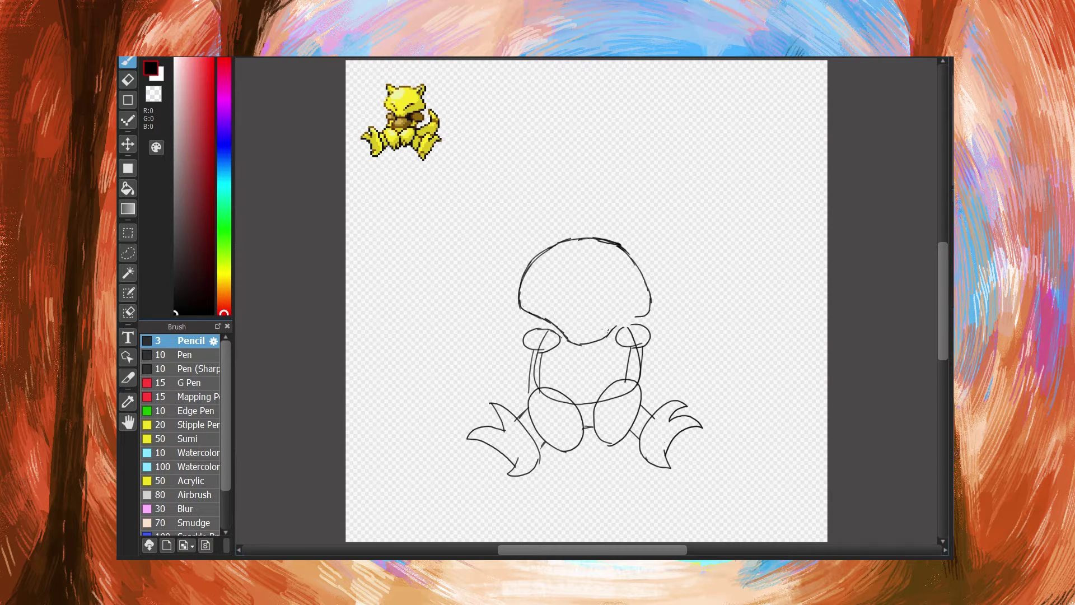
# Step: Clean up the snout and cheek lines, and sketch two pointed ears on the head
pyautogui.press('e')
pyautogui.moveTo(564, 343); pyautogui.dragTo(585, 340)
pyautogui.press('b')
pyautogui.press('e')
pyautogui.moveTo(519, 304); pyautogui.dragTo(549, 322)
pyautogui.press('b')
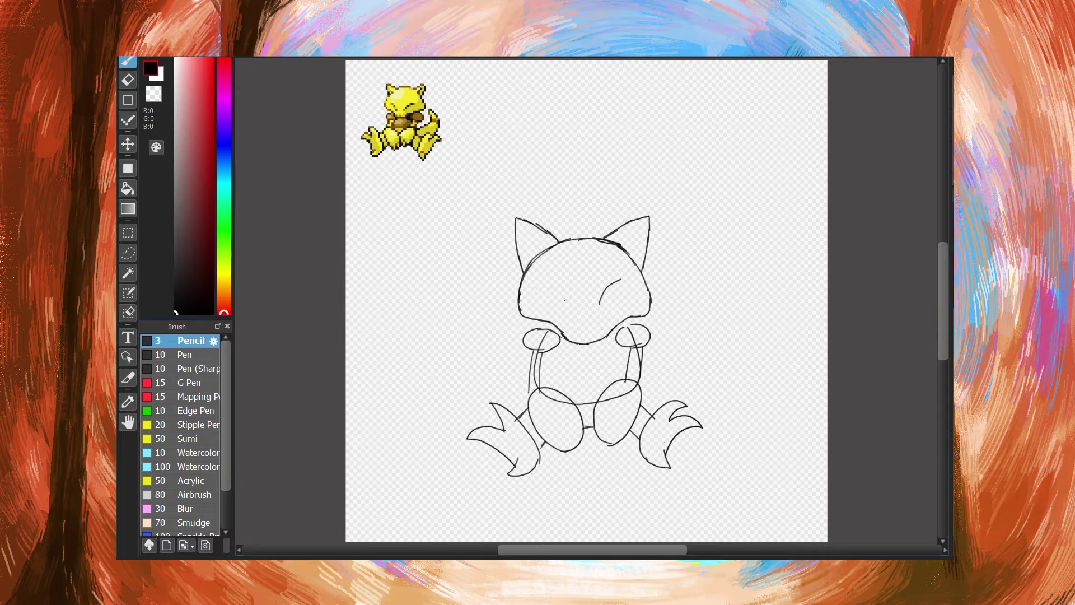
# Step: Reshape the two shoulder ovals and sketch the closed eyes and nostrils on the face
pyautogui.press('e')
pyautogui.moveTo(532, 332)
pyautogui.mouseDown()
pyautogui.moveTo(549, 336)
pyautogui.moveTo(543, 351)
pyautogui.mouseUp()
pyautogui.press('b')
pyautogui.press('e')
pyautogui.moveTo(620, 330)
pyautogui.mouseDown()
pyautogui.moveTo(651, 338)
pyautogui.moveTo(621, 331)
pyautogui.mouseUp()
pyautogui.press('b')
pyautogui.press('e')
pyautogui.press('b')
pyautogui.moveTo(554, 325); pyautogui.dragTo(553, 331)
pyautogui.scroll(1, 586, 335)
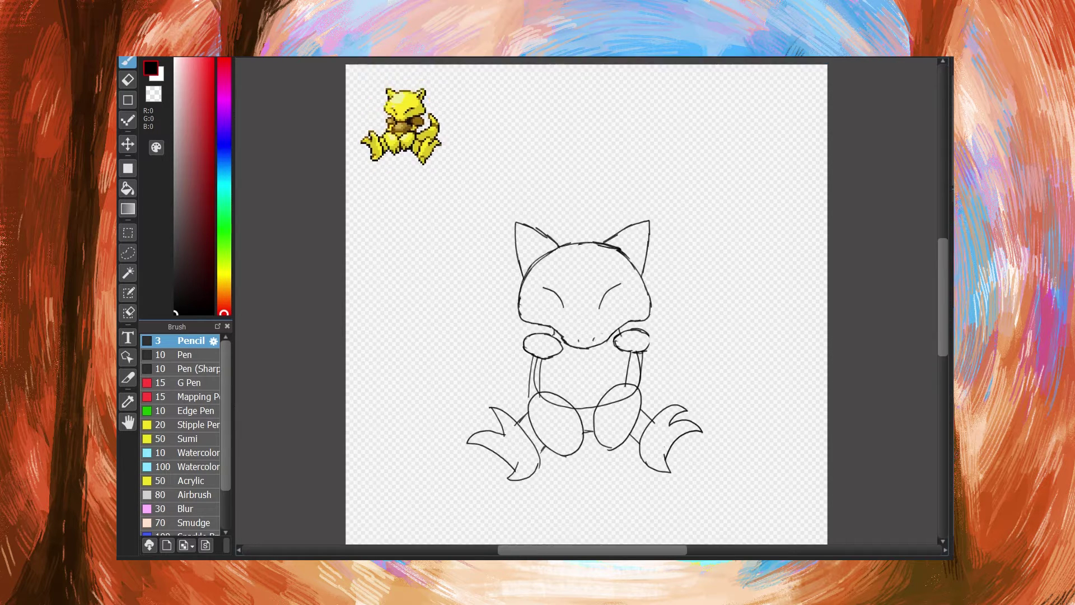
# Step: Sketch a curved, banded tail rising behind the right foot and small claws at the lower ends of the legs
pyautogui.moveTo(694, 386); pyautogui.dragTo(682, 407)
pyautogui.press('e')
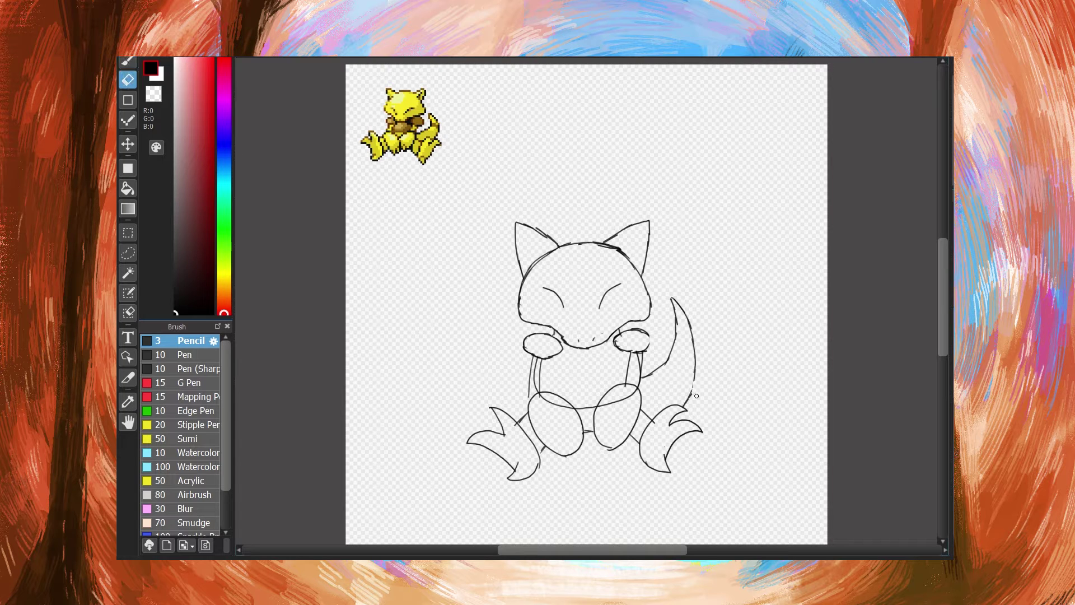
pyautogui.press('b')
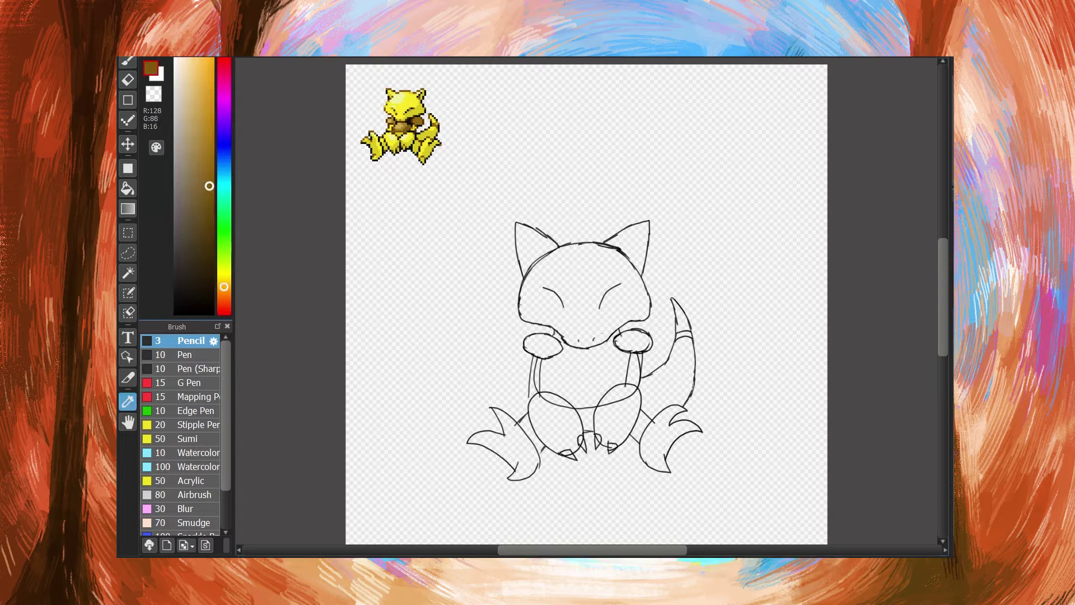
# Step: Sample the brown (RGB 128, 88, 16) from the reference sprite and set the Pen brush to width 3
pyautogui.click(428, 121)
pyautogui.click(418, 121)
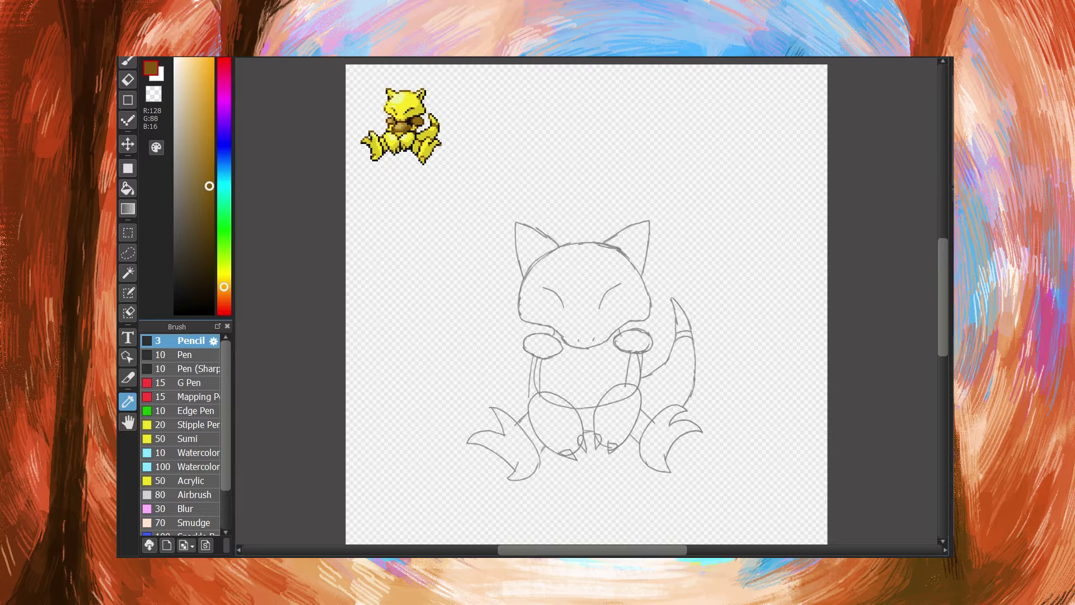
pyautogui.doubleClick(185, 355)
pyautogui.write('3')
pyautogui.click(774, 402)
# Step: Trace the ears and the head outline over the sketch with the brown pen
pyautogui.scroll(6, 587, 302)
pyautogui.press('e')
pyautogui.press('b')
pyautogui.moveTo(432, 344)
pyautogui.mouseDown()
pyautogui.moveTo(426, 310)
pyautogui.moveTo(448, 239)
pyautogui.moveTo(440, 250)
pyautogui.moveTo(432, 141)
pyautogui.moveTo(512, 158)
pyautogui.moveTo(531, 180)
pyautogui.moveTo(525, 172)
pyautogui.moveTo(637, 171)
pyautogui.moveTo(624, 168)
pyautogui.moveTo(713, 128)
pyautogui.moveTo(730, 186)
pyautogui.moveTo(716, 250)
pyautogui.mouseUp()
pyautogui.scroll(-3, 443, 287)
pyautogui.moveTo(443, 286)
pyautogui.mouseDown()
pyautogui.moveTo(599, 344)
pyautogui.moveTo(663, 300)
pyautogui.moveTo(722, 278)
pyautogui.mouseUp()
pyautogui.moveTo(710, 169)
pyautogui.mouseDown()
pyautogui.moveTo(729, 260)
pyautogui.moveTo(685, 279)
pyautogui.moveTo(706, 286)
pyautogui.mouseUp()
pyautogui.press('e')
pyautogui.press('b')
# Step: Sample the darker brown (RGB 96, 48, 0) from the sprite and trace both shoulder ovals with it
pyautogui.moveTo(942, 304); pyautogui.dragTo(942, 251)
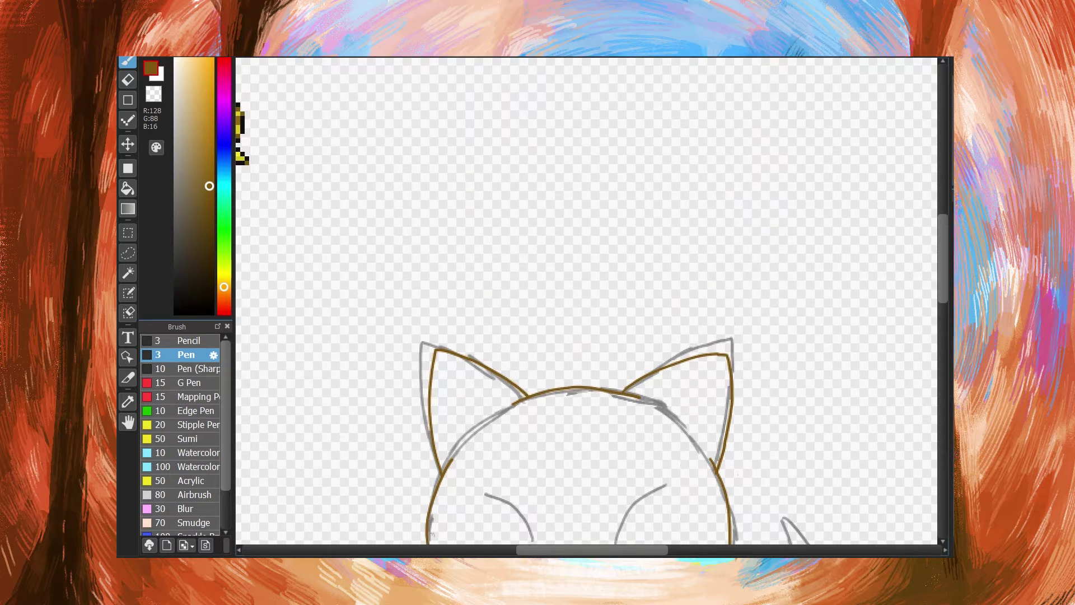
pyautogui.moveTo(588, 550); pyautogui.dragTo(550, 550)
pyautogui.press('i')
pyautogui.click(337, 116)
pyautogui.moveTo(942, 252); pyautogui.dragTo(943, 309)
pyautogui.press('e')
pyautogui.press('b')
pyautogui.moveTo(664, 350)
pyautogui.mouseDown()
pyautogui.moveTo(619, 296)
pyautogui.moveTo(706, 336)
pyautogui.moveTo(661, 352)
pyautogui.moveTo(616, 303)
pyautogui.moveTo(689, 280)
pyautogui.moveTo(660, 337)
pyautogui.mouseUp()
pyautogui.press('e')
pyautogui.hscroll(5, 652, 482)
pyautogui.press('b')
pyautogui.hotkey('ctrl', 'z')
pyautogui.press('e')
pyautogui.press('b')
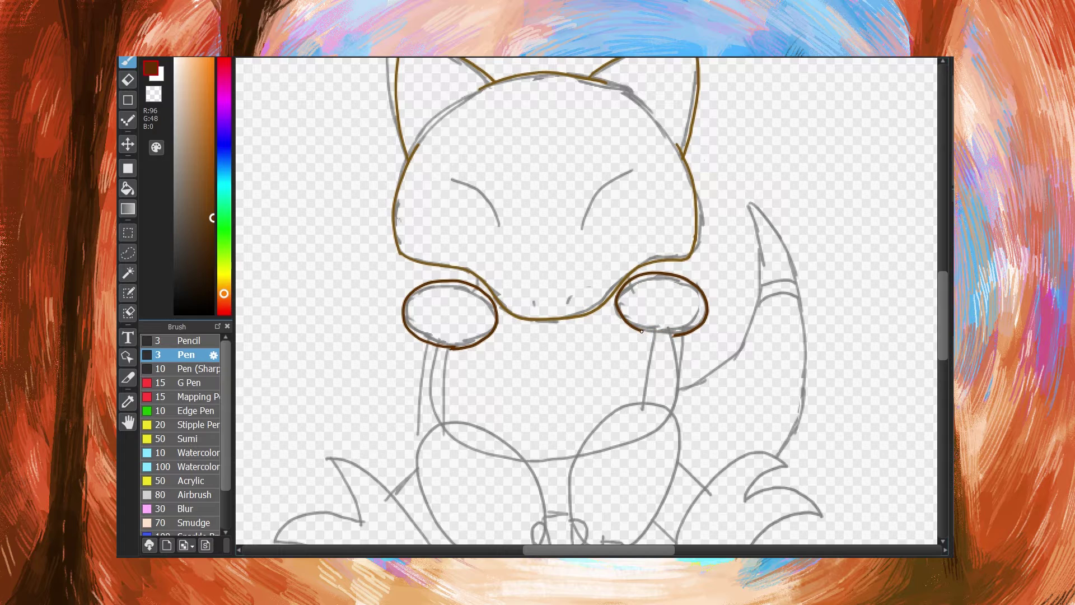
# Step: Sample the lighter brown (RGB 128, 88, 16) from the sprite and trace the left arm
pyautogui.scroll(1, 586, 301)
pyautogui.hotkey('ctrl', '-')
pyautogui.scroll(4, 586, 301)
pyautogui.press('i')
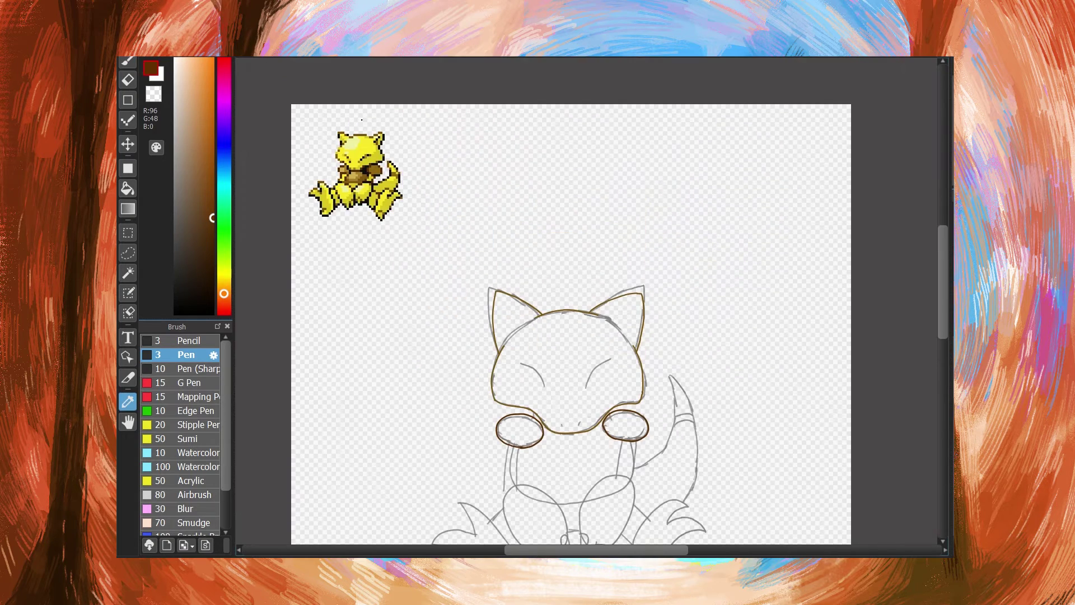
pyautogui.click(374, 171)
pyautogui.press('e')
pyautogui.press('b')
pyautogui.scroll(-4, 586, 300)
pyautogui.hotkey('ctrl', '+')
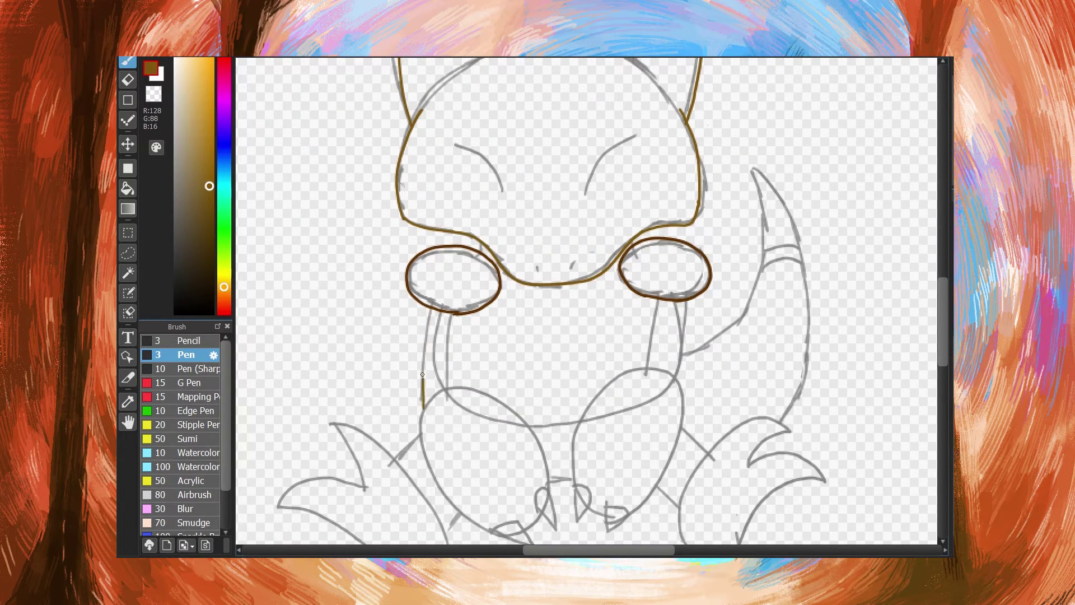
pyautogui.moveTo(453, 384); pyautogui.dragTo(449, 312)
# Step: Trace the two oval legs and the right arm in the same brown
pyautogui.scroll(-3, 449, 312)
pyautogui.moveTo(507, 402)
pyautogui.mouseDown()
pyautogui.moveTo(422, 276)
pyautogui.moveTo(480, 257)
pyautogui.moveTo(549, 335)
pyautogui.moveTo(511, 401)
pyautogui.mouseUp()
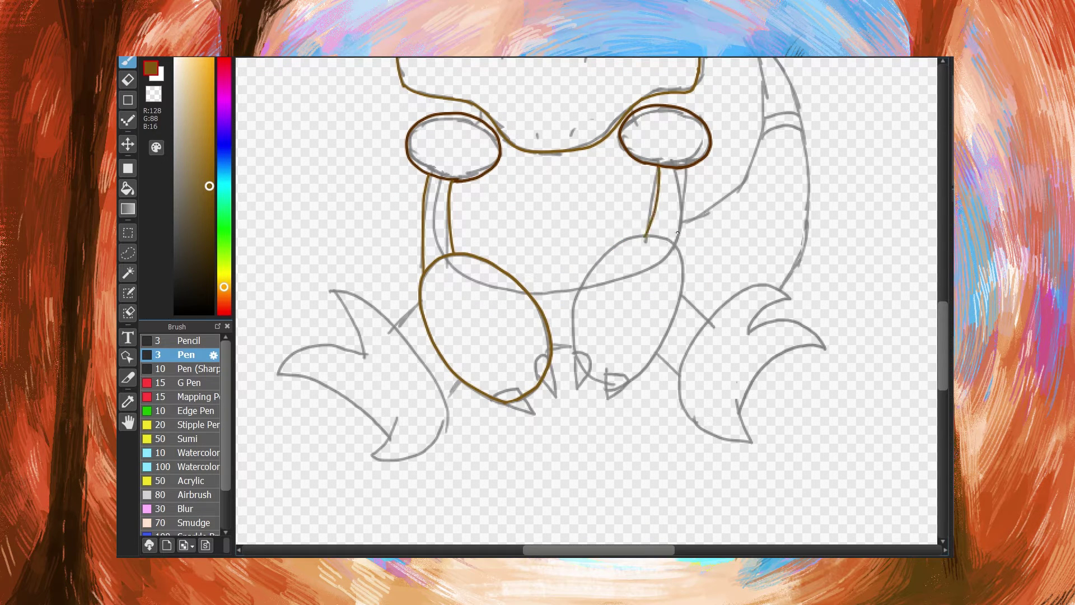
pyautogui.moveTo(678, 245); pyautogui.dragTo(685, 169)
pyautogui.moveTo(579, 363)
pyautogui.mouseDown()
pyautogui.moveTo(673, 244)
pyautogui.moveTo(634, 384)
pyautogui.mouseUp()
# Step: Trace the left foot with its claws and the short ankle lines joining it to the leg
pyautogui.scroll(2, 556, 397)
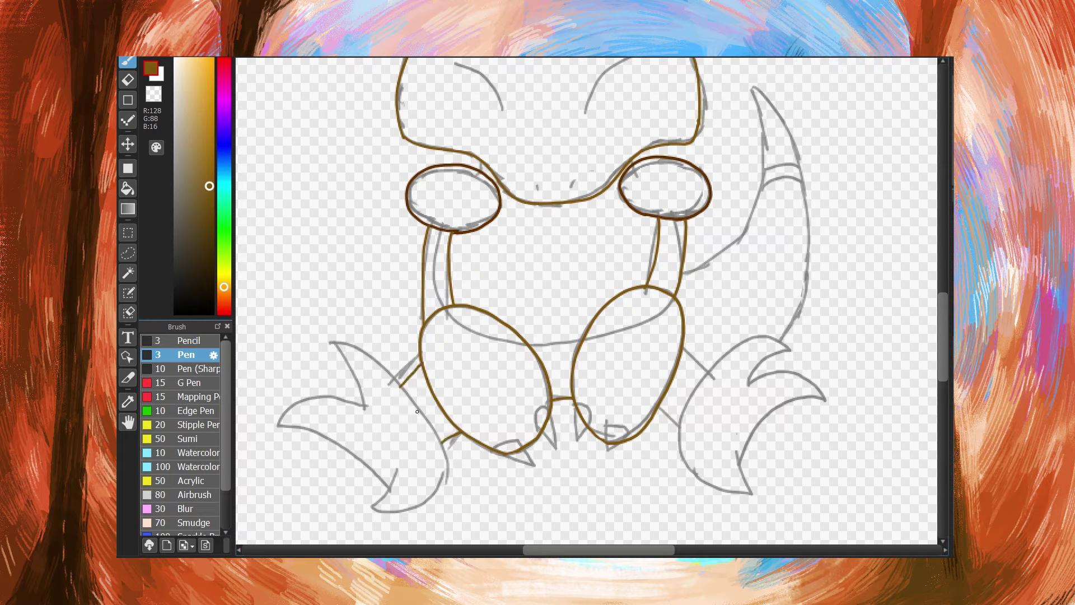
pyautogui.moveTo(365, 408)
pyautogui.mouseDown()
pyautogui.moveTo(330, 342)
pyautogui.moveTo(399, 379)
pyautogui.moveTo(444, 475)
pyautogui.moveTo(394, 473)
pyautogui.mouseUp()
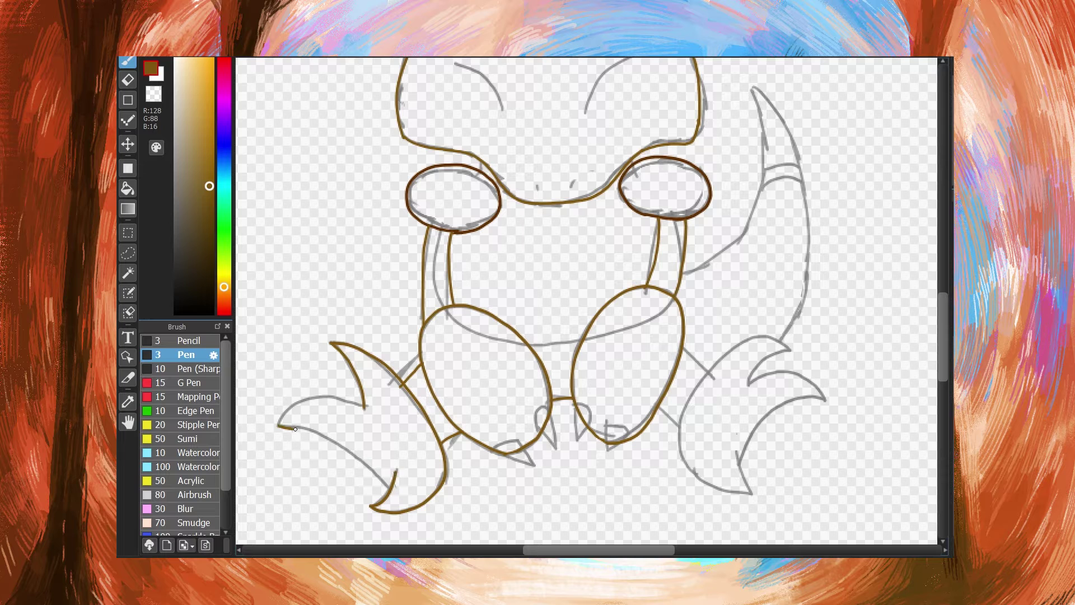
pyautogui.moveTo(295, 429); pyautogui.dragTo(389, 488)
pyautogui.press('e')
pyautogui.moveTo(364, 399); pyautogui.dragTo(332, 343)
pyautogui.press('b')
pyautogui.hotkey('ctrl', 'z')
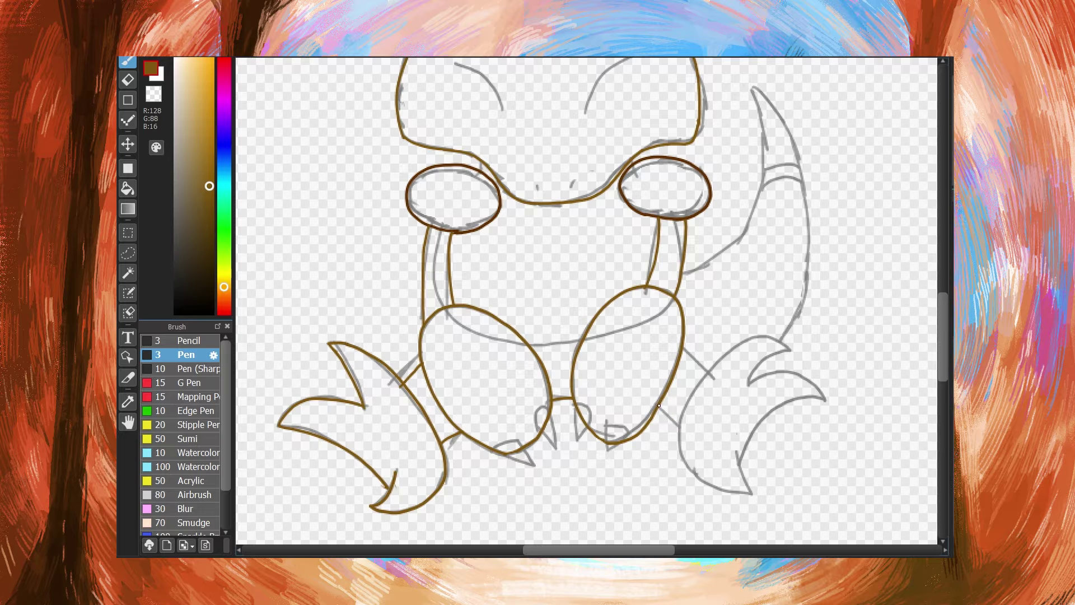
# Step: Trace the right foot with its claws, redoing the first stroke along its inner edge
pyautogui.moveTo(710, 485); pyautogui.dragTo(718, 368)
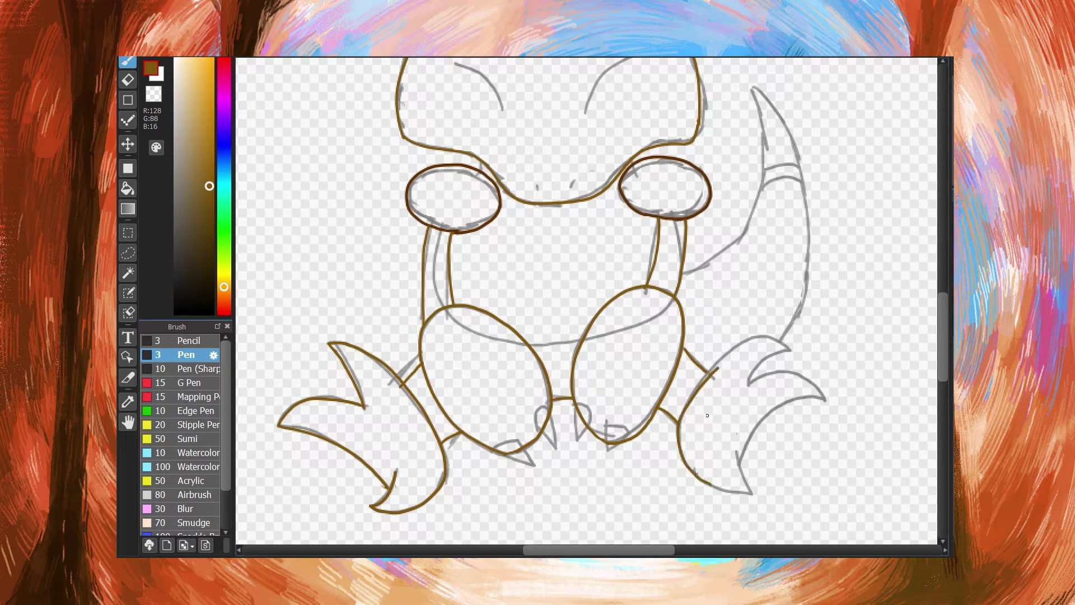
pyautogui.hotkey('ctrl', 'z')
pyautogui.moveTo(751, 493)
pyautogui.mouseDown()
pyautogui.moveTo(683, 452)
pyautogui.moveTo(737, 346)
pyautogui.moveTo(775, 355)
pyautogui.moveTo(797, 376)
pyautogui.moveTo(739, 452)
pyautogui.mouseUp()
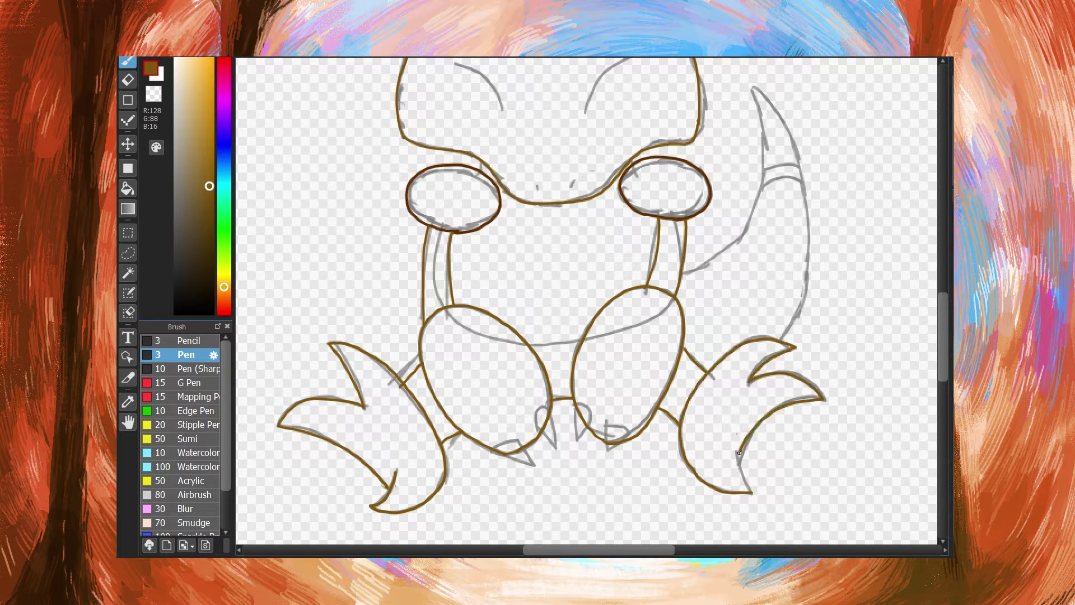
# Step: Trace the inner and outer curves of the tail up to its pointed tip
pyautogui.scroll(3, 586, 300)
pyautogui.moveTo(682, 384)
pyautogui.mouseDown()
pyautogui.moveTo(761, 269)
pyautogui.moveTo(751, 197)
pyautogui.moveTo(728, 354)
pyautogui.moveTo(770, 213)
pyautogui.moveTo(741, 340)
pyautogui.moveTo(757, 219)
pyautogui.mouseUp()
pyautogui.hotkey('ctrl', 'z')
pyautogui.hotkey('ctrl', 'z')
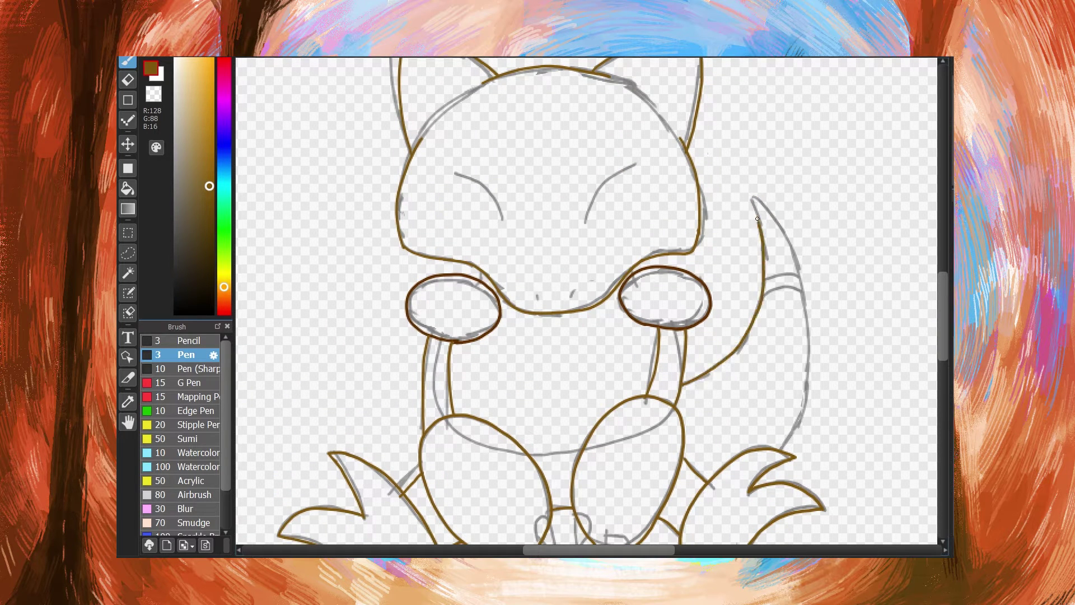
pyautogui.moveTo(780, 450)
pyautogui.mouseDown()
pyautogui.moveTo(807, 369)
pyautogui.moveTo(795, 263)
pyautogui.mouseUp()
pyautogui.moveTo(774, 216); pyautogui.dragTo(773, 215)
pyautogui.press('e')
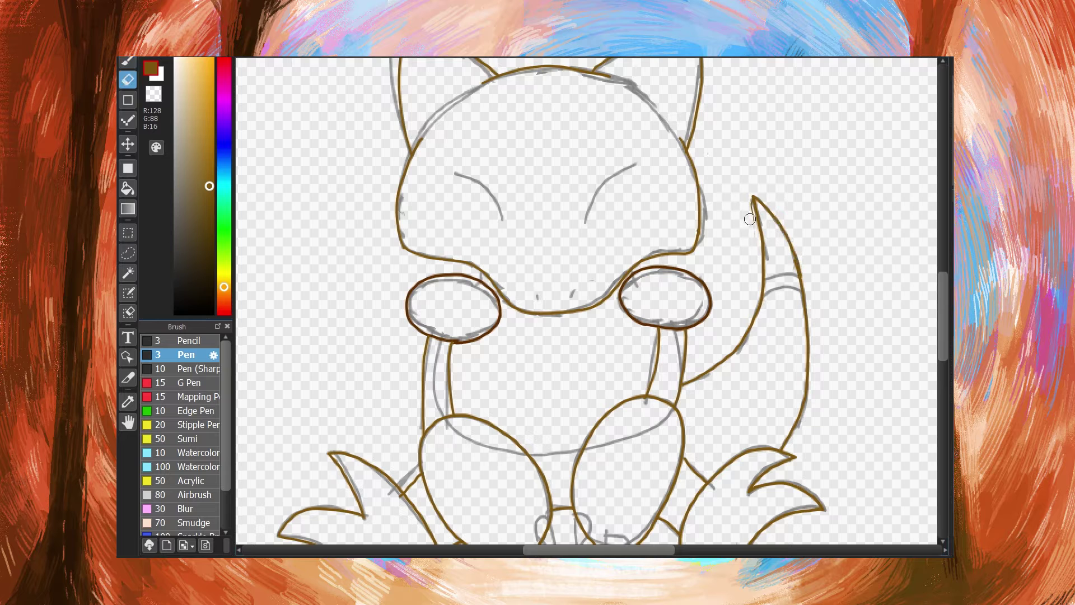
# Step: Trace the two closed eyes and the nostrils on the face
pyautogui.moveTo(943, 303)
pyautogui.mouseDown()
pyautogui.moveTo(943, 326)
pyautogui.moveTo(943, 231)
pyautogui.moveTo(943, 279)
pyautogui.mouseUp()
pyautogui.press('b')
pyautogui.moveTo(457, 300); pyautogui.dragTo(503, 347)
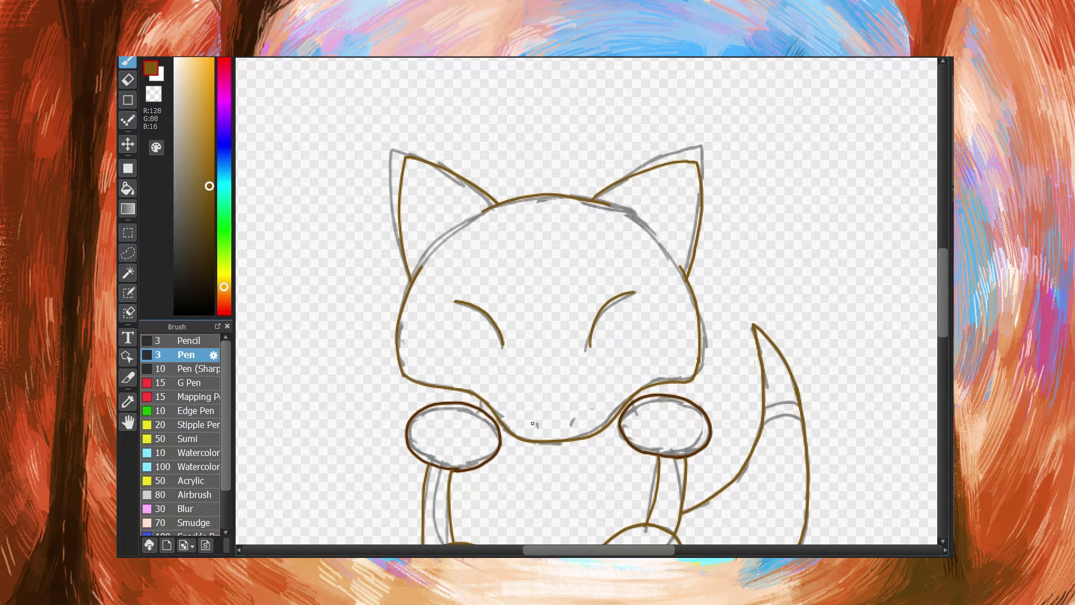
# Step: Sample the yellow (RGB 248, 232, 40) from the sprite and set the Pen width to 40
pyautogui.hotkey('ctrl', '-')
pyautogui.hotkey('ctrl', '-')
pyautogui.press('i')
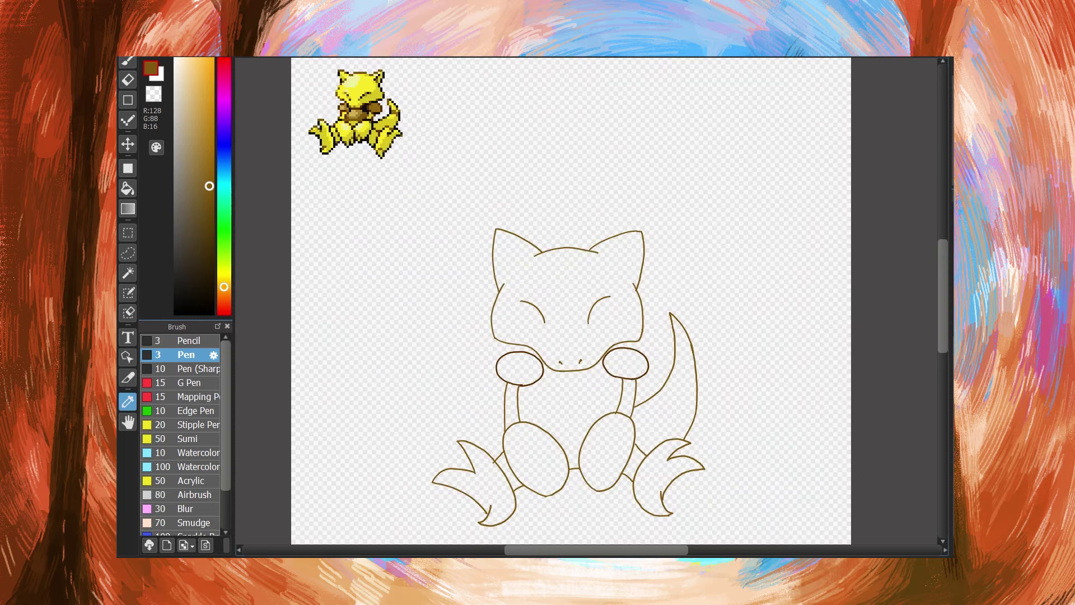
pyautogui.press('e')
pyautogui.press('b')
pyautogui.press('e')
pyautogui.press('i')
pyautogui.click(361, 89)
pyautogui.press('e')
pyautogui.click(213, 355)
pyautogui.click(786, 357)
pyautogui.press('BackSpace')
pyautogui.write('40')
pyautogui.press('Return')
pyautogui.press('b')
# Step: Paint the head, body, limbs, feet and tail yellow beneath the line art, leaving the shoulder ovals uncoloured
pyautogui.moveTo(523, 444)
pyautogui.mouseDown()
pyautogui.moveTo(516, 394)
pyautogui.moveTo(510, 432)
pyautogui.moveTo(540, 449)
pyautogui.moveTo(599, 384)
pyautogui.moveTo(625, 385)
pyautogui.moveTo(625, 432)
pyautogui.moveTo(595, 464)
pyautogui.moveTo(581, 434)
pyautogui.moveTo(565, 451)
pyautogui.moveTo(618, 454)
pyautogui.moveTo(670, 509)
pyautogui.moveTo(669, 456)
pyautogui.moveTo(643, 414)
pyautogui.moveTo(642, 454)
pyautogui.mouseUp()
pyautogui.moveTo(491, 456)
pyautogui.mouseDown()
pyautogui.moveTo(508, 493)
pyautogui.moveTo(462, 488)
pyautogui.moveTo(456, 457)
pyautogui.mouseUp()
pyautogui.moveTo(512, 352)
pyautogui.mouseDown()
pyautogui.moveTo(529, 246)
pyautogui.moveTo(546, 290)
pyautogui.moveTo(631, 290)
pyautogui.moveTo(629, 279)
pyautogui.mouseUp()
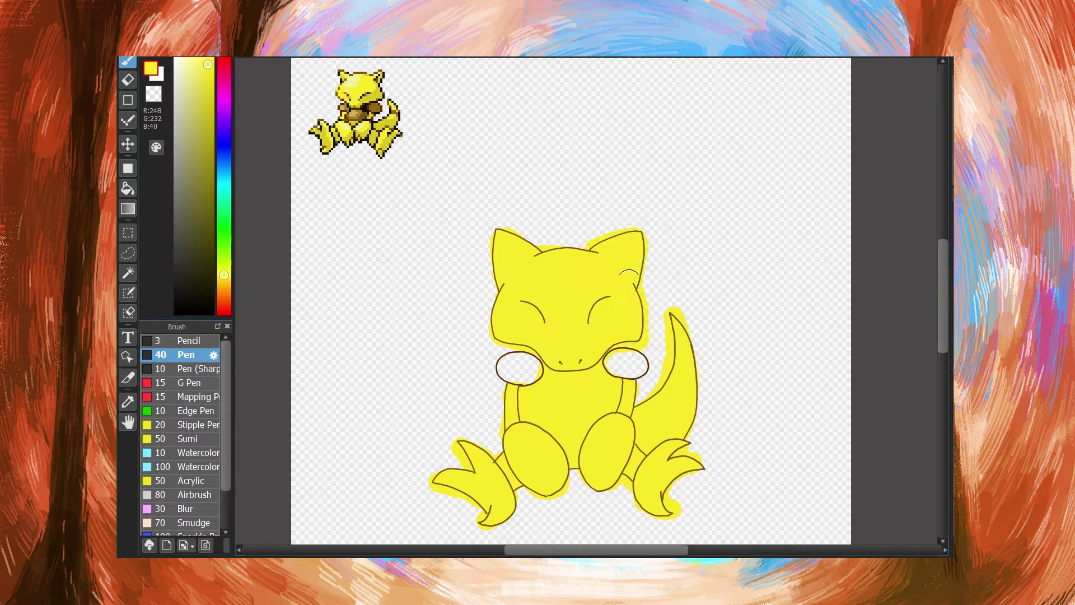
# Step: Sample the brown (RGB 168, 128, 40) from the sprite and undo a trial stroke near the left shoulder oval
pyautogui.scroll(1, 407, 163)
pyautogui.scroll(2, 247, 151)
pyautogui.press('i')
pyautogui.click(245, 157)
pyautogui.scroll(-4, 247, 152)
pyautogui.press('b')
pyautogui.moveTo(494, 317); pyautogui.dragTo(501, 310)
pyautogui.hotkey('ctrl', 'z')
# Step: Set the Pen width to 20 and paint the chest and both shoulder ovals brown
pyautogui.click(213, 355)
pyautogui.moveTo(615, 357); pyautogui.dragTo(604, 357)
pyautogui.click(776, 407)
pyautogui.moveTo(493, 376)
pyautogui.mouseDown()
pyautogui.moveTo(621, 369)
pyautogui.moveTo(632, 331)
pyautogui.moveTo(510, 361)
pyautogui.moveTo(491, 352)
pyautogui.moveTo(500, 361)
pyautogui.moveTo(528, 321)
pyautogui.moveTo(580, 327)
pyautogui.moveTo(606, 312)
pyautogui.moveTo(618, 329)
pyautogui.moveTo(552, 348)
pyautogui.moveTo(483, 291)
pyautogui.moveTo(488, 332)
pyautogui.moveTo(460, 308)
pyautogui.moveTo(593, 310)
pyautogui.moveTo(657, 297)
pyautogui.moveTo(670, 310)
pyautogui.moveTo(586, 324)
pyautogui.mouseUp()
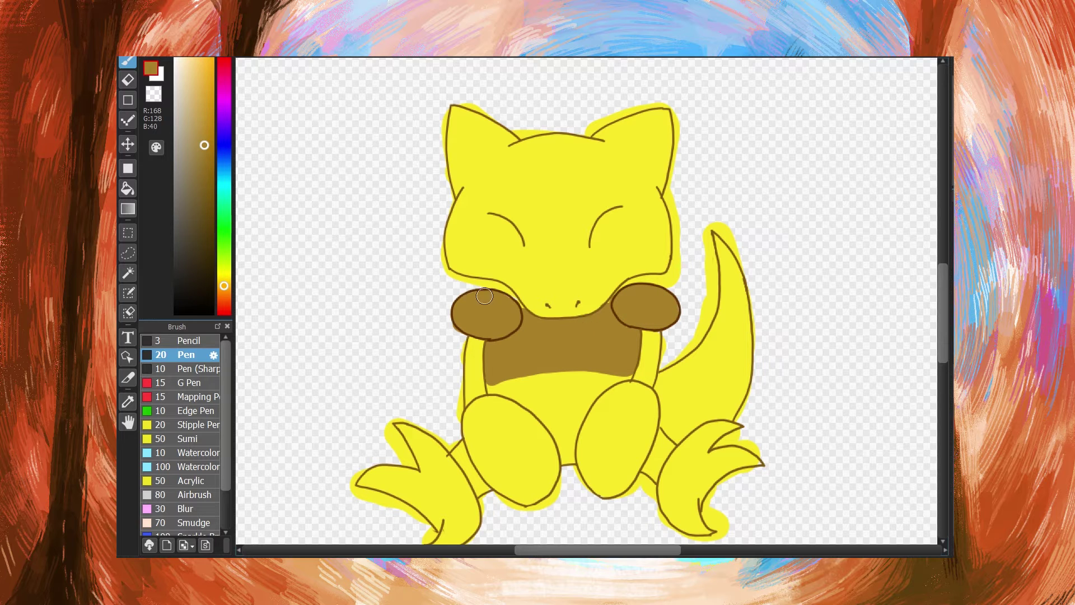
# Step: Sample the dark brown (RGB 128, 88, 16) from the sprite and set the Pen width to 3
pyautogui.scroll(3, 626, 362)
pyautogui.scroll(-4, 627, 362)
pyautogui.scroll(9, 586, 300)
pyautogui.press('i')
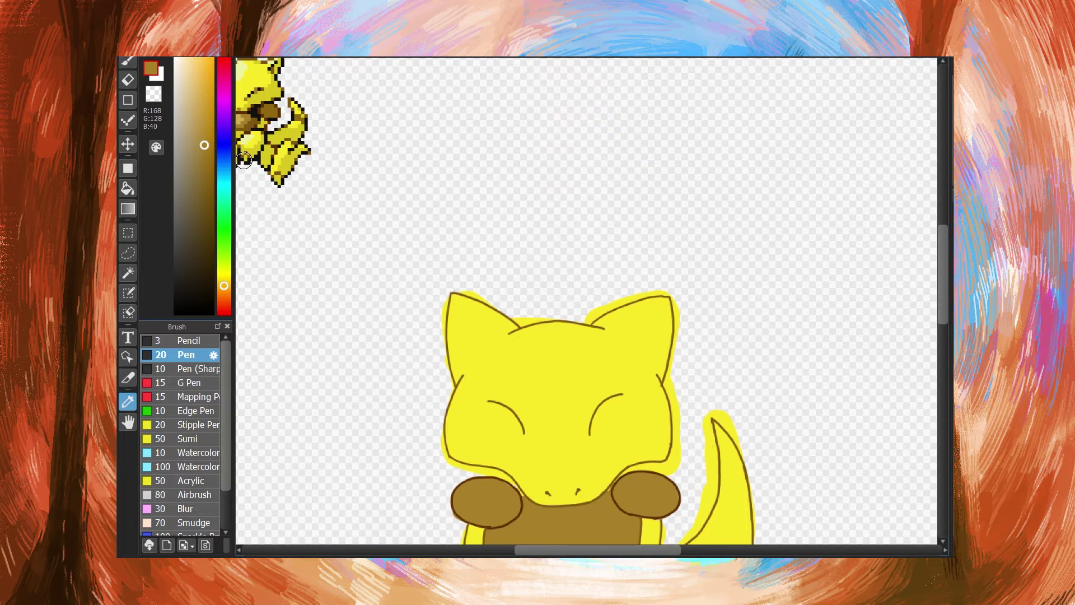
pyautogui.click(266, 114)
pyautogui.scroll(-13, 586, 301)
pyautogui.click(214, 355)
pyautogui.write('3')
pyautogui.press('Return')
# Step: Draw two pointed dark brown claws at the lower end of each front leg oval and erase the overlapping outline
pyautogui.scroll(3, 586, 301)
pyautogui.press('b')
pyautogui.moveTo(466, 485)
pyautogui.mouseDown()
pyautogui.moveTo(486, 495)
pyautogui.moveTo(535, 419)
pyautogui.moveTo(521, 419)
pyautogui.moveTo(568, 452)
pyautogui.moveTo(645, 461)
pyautogui.mouseUp()
pyautogui.press('e')
pyautogui.press('b')
pyautogui.hotkey('ctrl', 'z')
pyautogui.press('e')
pyautogui.press('b')
pyautogui.press('e')
pyautogui.moveTo(580, 419); pyautogui.dragTo(583, 436)
pyautogui.press('b')
pyautogui.moveTo(652, 461); pyautogui.dragTo(660, 461)
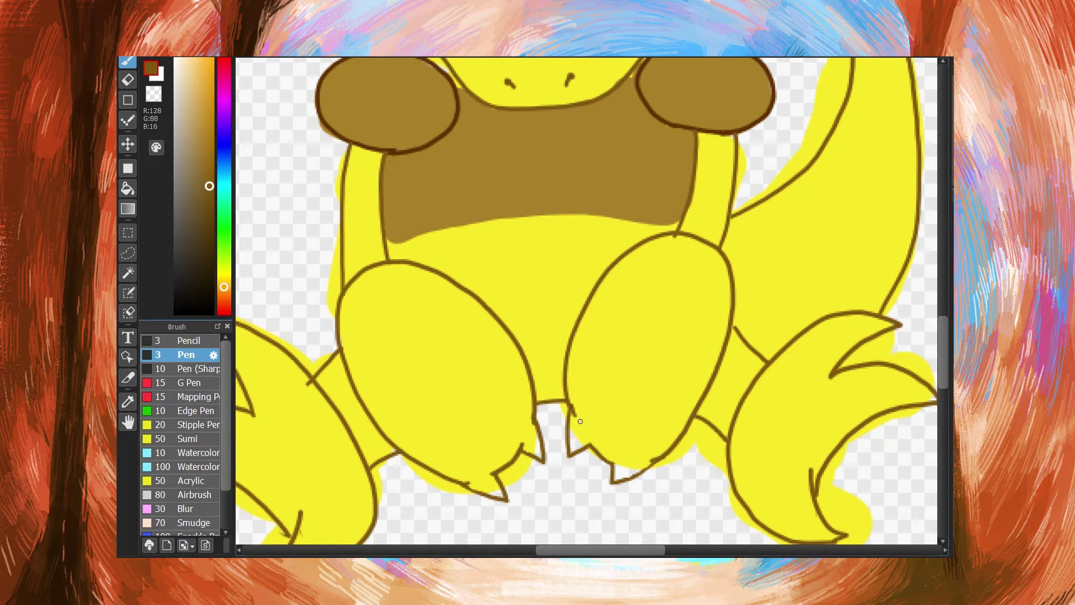
# Step: Sample the base yellow (RGB 248, 232, 40), set the Pen width to 15 and fill the new claws
pyautogui.press('i')
pyautogui.click(686, 398)
pyautogui.click(213, 355)
pyautogui.write('15')
pyautogui.press('Return')
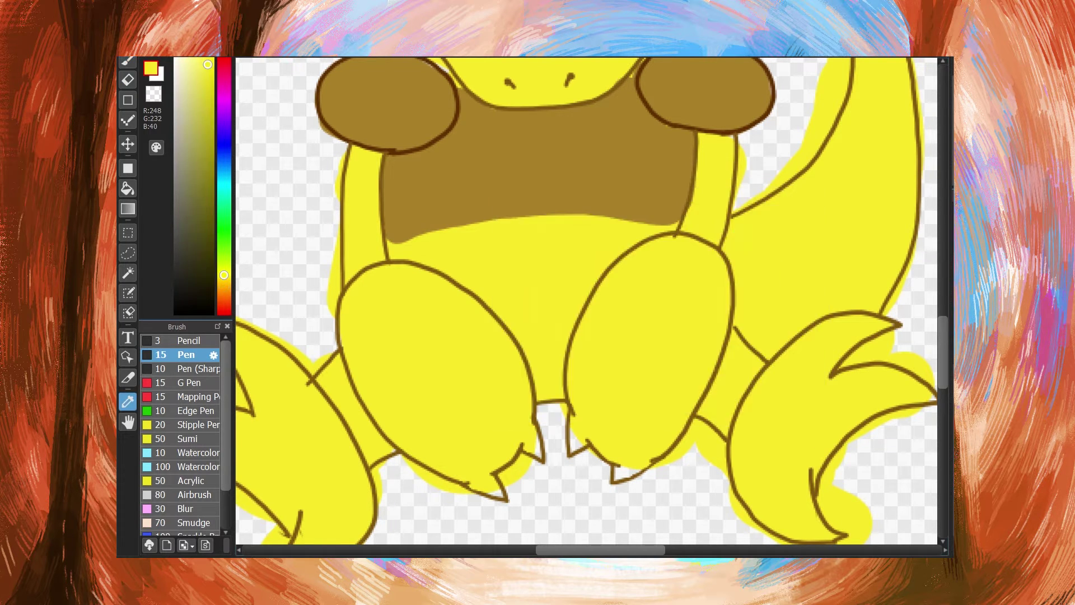
pyautogui.press('b')
pyautogui.moveTo(498, 477); pyautogui.dragTo(505, 496)
# Step: Select the yellow head area and airbrush darker yellow (RGB 216, 200, 32) shading along its cheeks, ears and crown
pyautogui.moveTo(943, 352)
pyautogui.mouseDown()
pyautogui.moveTo(943, 333)
pyautogui.moveTo(943, 351)
pyautogui.mouseUp()
pyautogui.scroll(-3, 879, 367)
pyautogui.press('w')
pyautogui.click(568, 302)
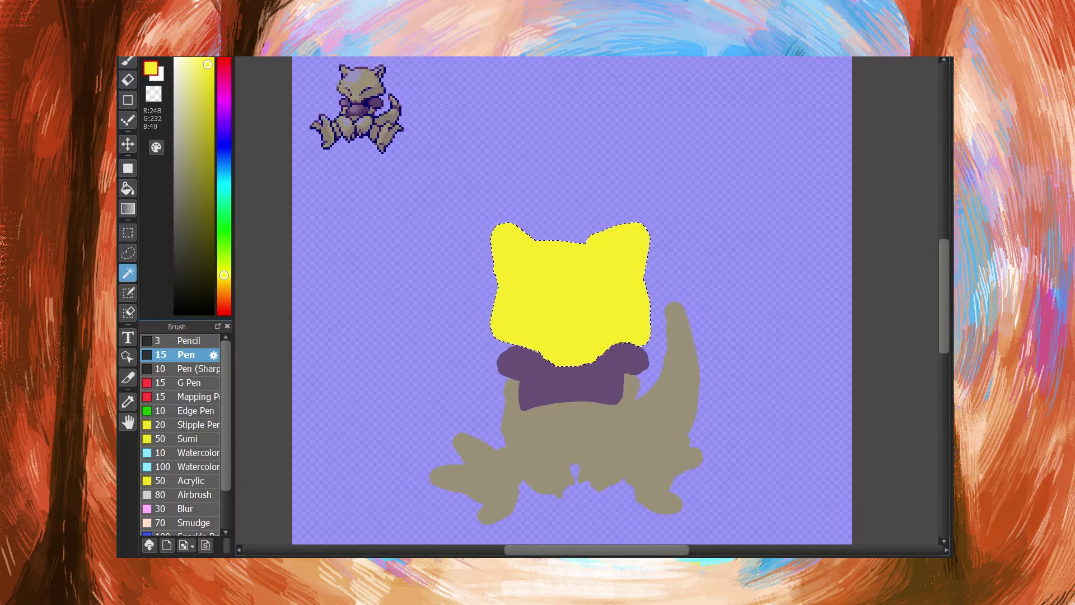
pyautogui.press('i')
pyautogui.click(380, 88)
pyautogui.click(179, 495)
pyautogui.press('b')
pyautogui.moveTo(493, 341); pyautogui.dragTo(536, 345)
pyautogui.moveTo(641, 330)
pyautogui.mouseDown()
pyautogui.moveTo(603, 353)
pyautogui.moveTo(636, 266)
pyautogui.mouseUp()
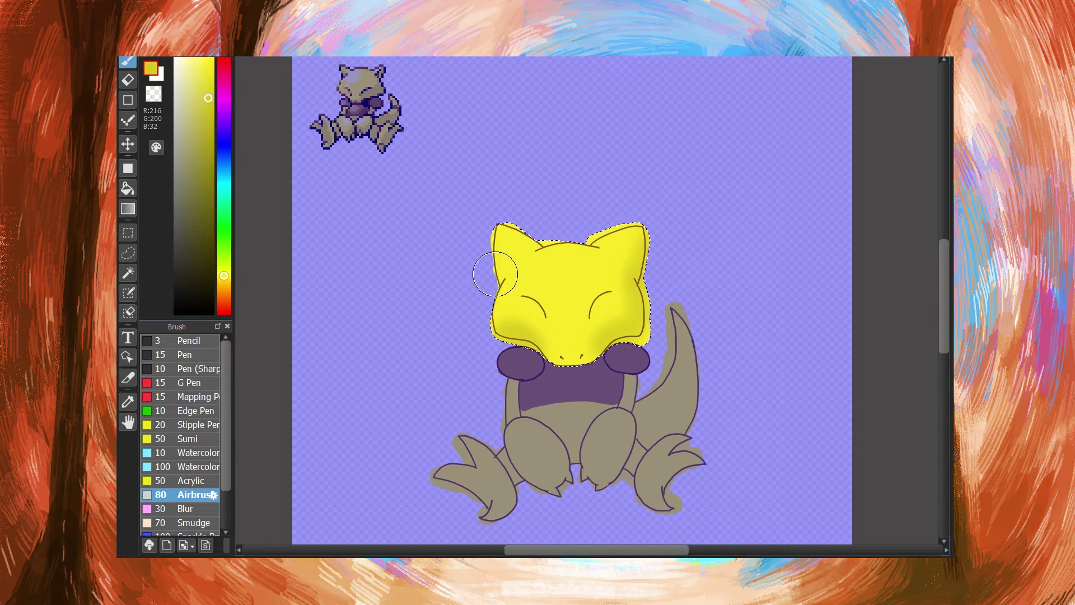
pyautogui.moveTo(494, 273); pyautogui.dragTo(499, 304)
pyautogui.moveTo(529, 244); pyautogui.dragTo(595, 246)
# Step: Airbrush base yellow back over the face, add a pale highlight on the forehead and resample the base yellow (RGB 248, 232, 40)
pyautogui.press('i')
pyautogui.click(567, 289)
pyautogui.press('b')
pyautogui.moveTo(529, 305); pyautogui.dragTo(517, 312)
pyautogui.moveTo(613, 308)
pyautogui.mouseDown()
pyautogui.moveTo(602, 281)
pyautogui.moveTo(560, 283)
pyautogui.moveTo(575, 253)
pyautogui.moveTo(537, 284)
pyautogui.mouseUp()
pyautogui.press('i')
pyautogui.click(354, 77)
pyautogui.press('b')
pyautogui.press('i')
pyautogui.click(571, 323)
pyautogui.press('b')
# Step: Select the yellow body area and airbrush darker yellow (RGB 216, 200, 32) shading on the tail, belly, legs and feet
pyautogui.press('w')
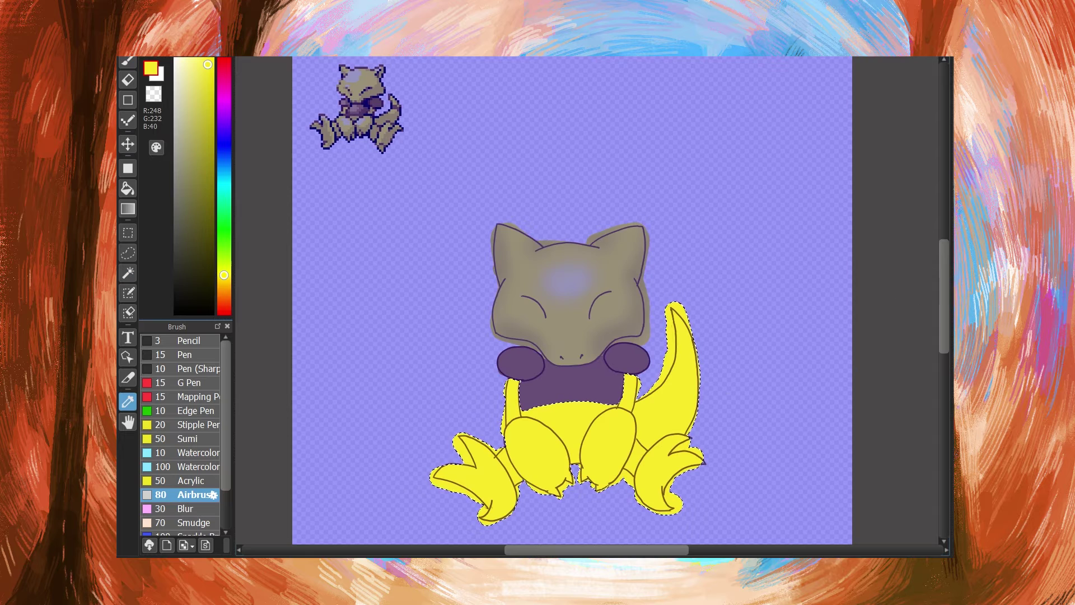
pyautogui.keyDown('alt'); pyautogui.click(666, 426); pyautogui.keyUp('alt')
pyautogui.moveTo(672, 411)
pyautogui.mouseDown()
pyautogui.moveTo(650, 448)
pyautogui.moveTo(613, 446)
pyautogui.moveTo(663, 484)
pyautogui.mouseUp()
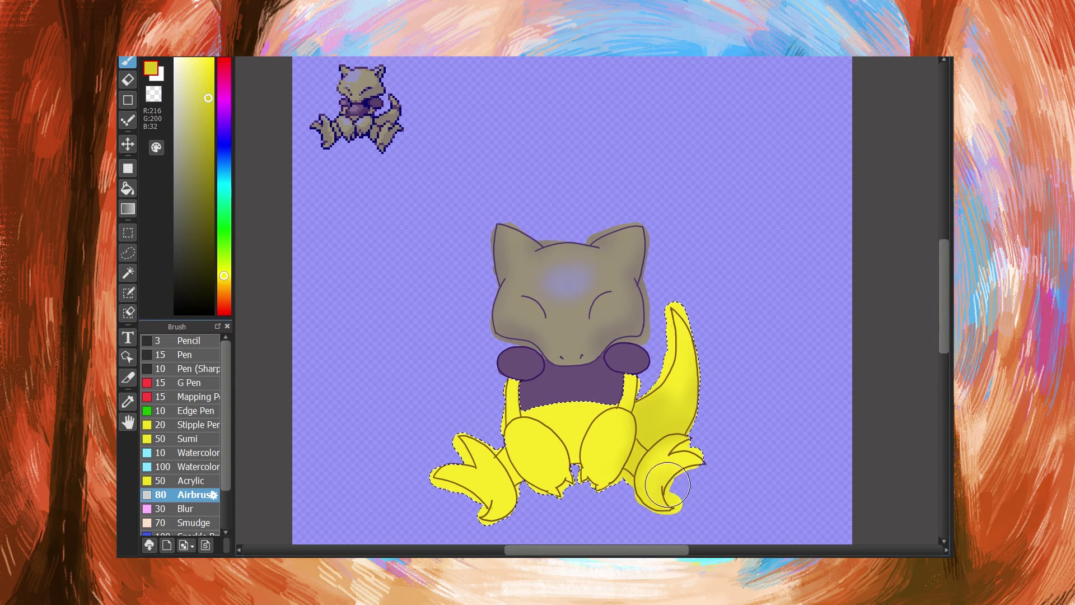
pyautogui.moveTo(571, 447)
pyautogui.mouseDown()
pyautogui.moveTo(537, 482)
pyautogui.moveTo(512, 476)
pyautogui.moveTo(475, 490)
pyautogui.moveTo(488, 514)
pyautogui.mouseUp()
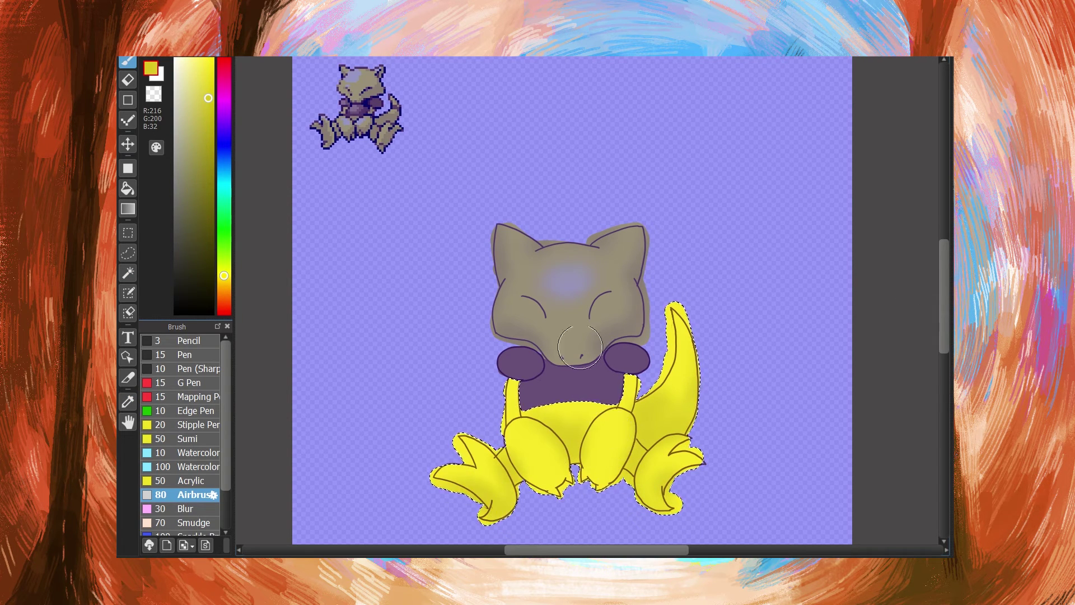
pyautogui.keyDown('alt'); pyautogui.click(376, 89); pyautogui.keyUp('alt')
pyautogui.moveTo(507, 475); pyautogui.dragTo(487, 475)
pyautogui.moveTo(692, 398); pyautogui.dragTo(669, 417)
# Step: Airbrush pale yellow (RGB 240, 240, 160) highlights on both front leg ovals and darker yellow (RGB 216, 200, 32) shadows on the upper arms
pyautogui.keyDown('alt'); pyautogui.click(347, 121); pyautogui.keyUp('alt')
pyautogui.moveTo(529, 436)
pyautogui.mouseDown()
pyautogui.moveTo(542, 458)
pyautogui.moveTo(530, 441)
pyautogui.mouseUp()
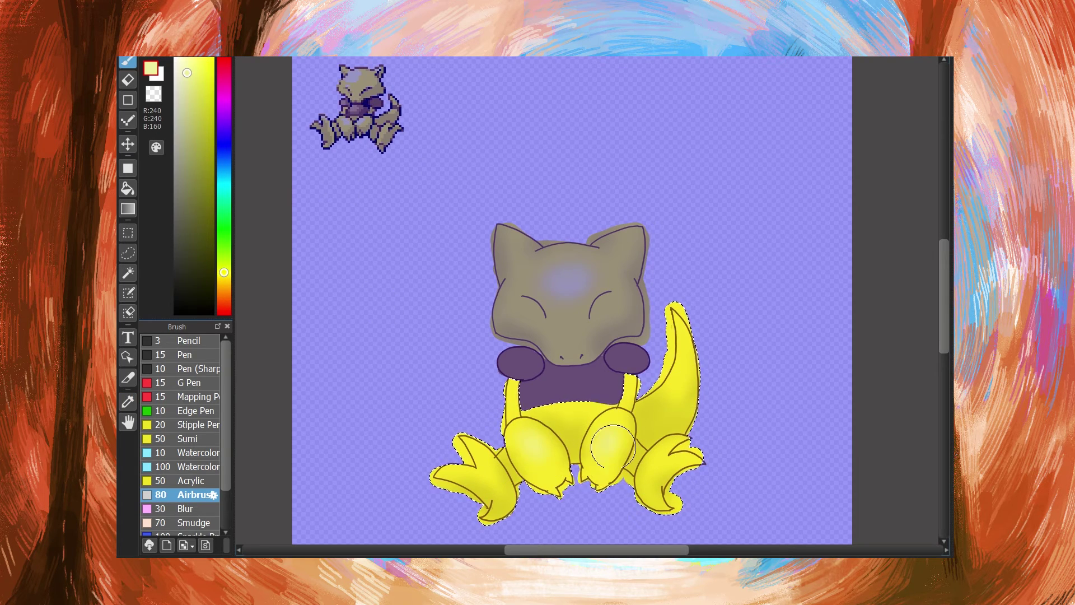
pyautogui.moveTo(614, 434); pyautogui.dragTo(606, 452)
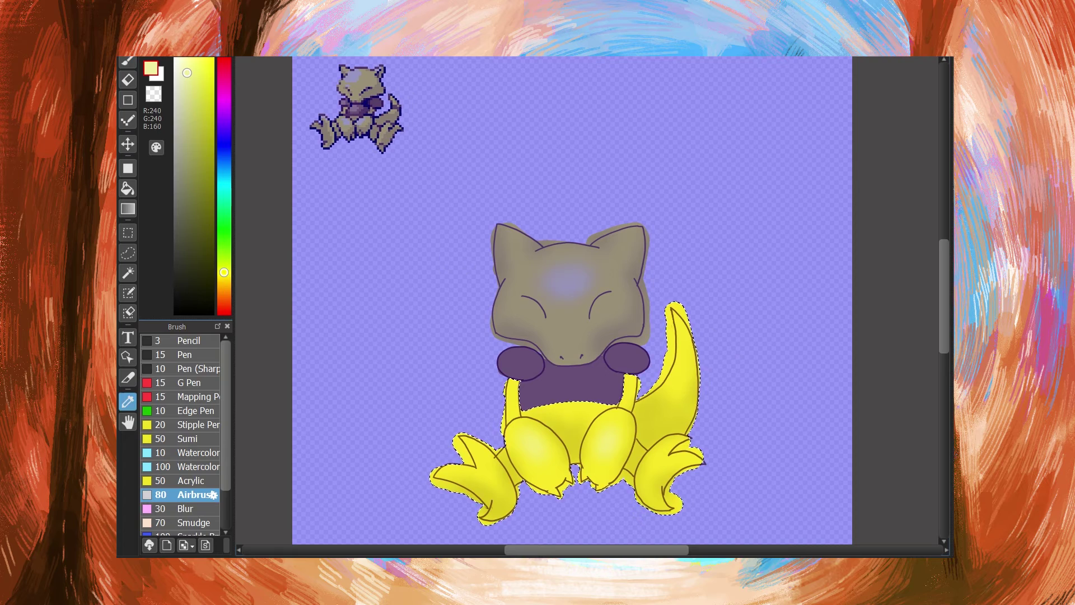
pyautogui.keyDown('alt'); pyautogui.click(386, 119); pyautogui.keyUp('alt')
pyautogui.moveTo(510, 376); pyautogui.dragTo(510, 391)
pyautogui.moveTo(633, 377); pyautogui.dragTo(629, 391)
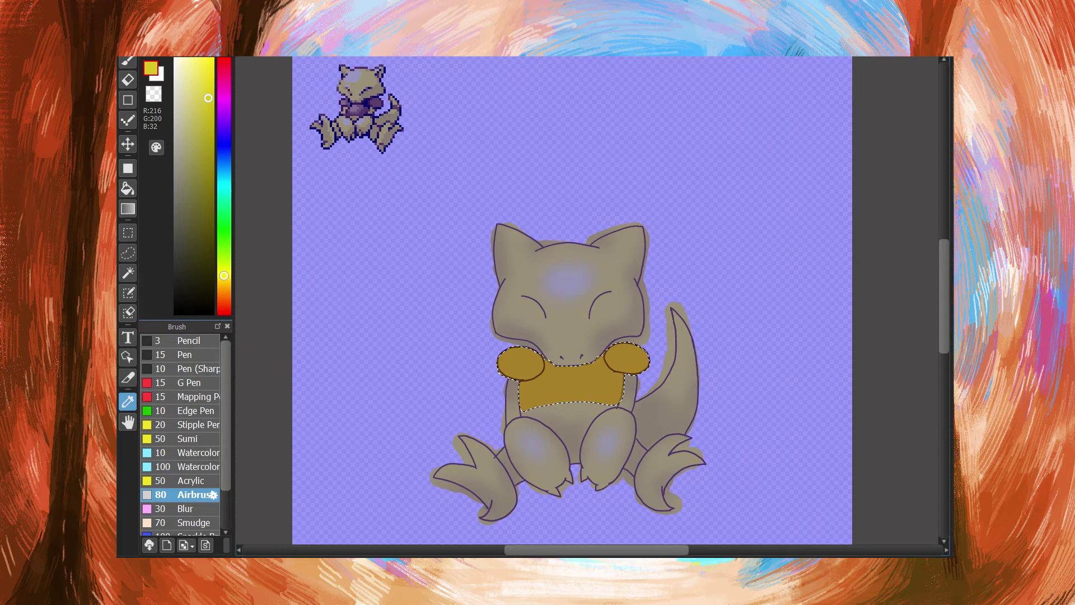
# Step: Airbrush dark brown (RGB 128, 88, 16) shading on the chest and shoulder ovals, blending with the base brown (RGB 168, 128, 40)
pyautogui.keyDown('alt'); pyautogui.click(523, 379); pyautogui.keyUp('alt')
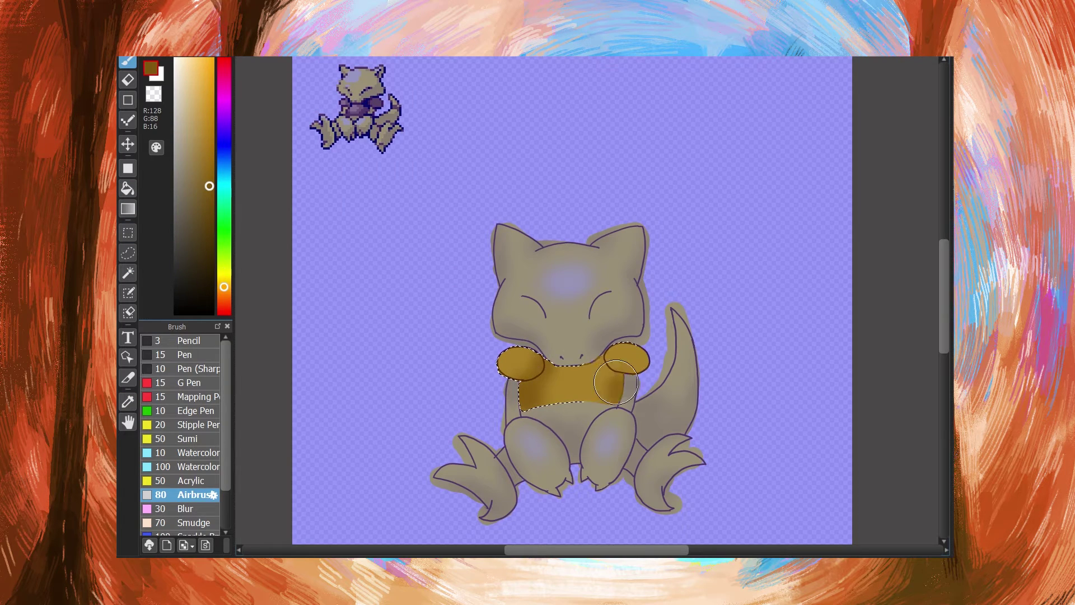
pyautogui.moveTo(534, 365); pyautogui.dragTo(511, 374)
pyautogui.keyDown('alt'); pyautogui.click(572, 387); pyautogui.keyUp('alt')
pyautogui.moveTo(615, 356); pyautogui.dragTo(626, 354)
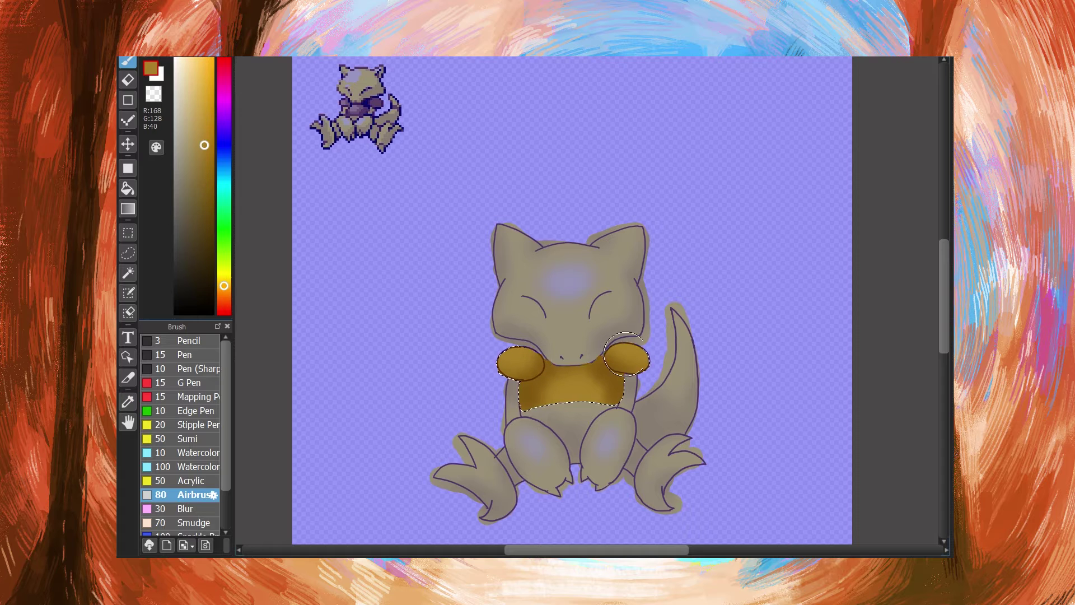
# Step: Airbrush light brown (RGB 208, 176, 80) highlights on the chest and shoulder ovals and clear the selection
pyautogui.keyDown('alt'); pyautogui.click(356, 107); pyautogui.keyUp('alt')
pyautogui.moveTo(521, 359); pyautogui.dragTo(511, 357)
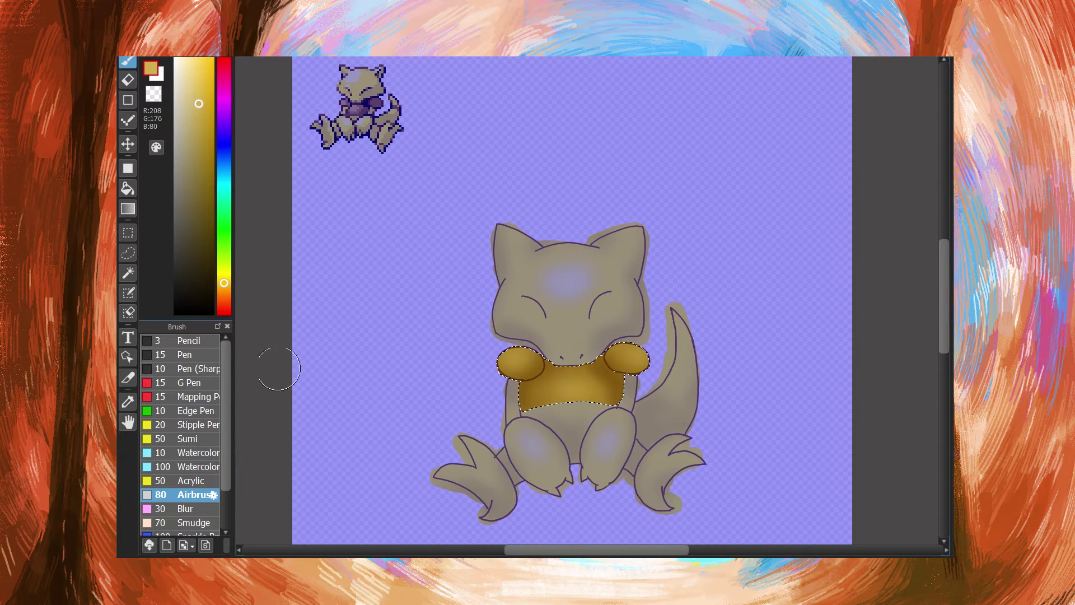
pyautogui.click(128, 233)
pyautogui.hotkey('ctrl', 'd')
# Step: Sample the brown (RGB 144, 104, 16) from the sprite and paint a band across the tail with the 15-wide Pen
pyautogui.scroll(-1, 587, 300)
pyautogui.scroll(1, 587, 300)
pyautogui.press('i')
pyautogui.click(377, 103)
pyautogui.press('b')
pyautogui.scroll(3, 587, 300)
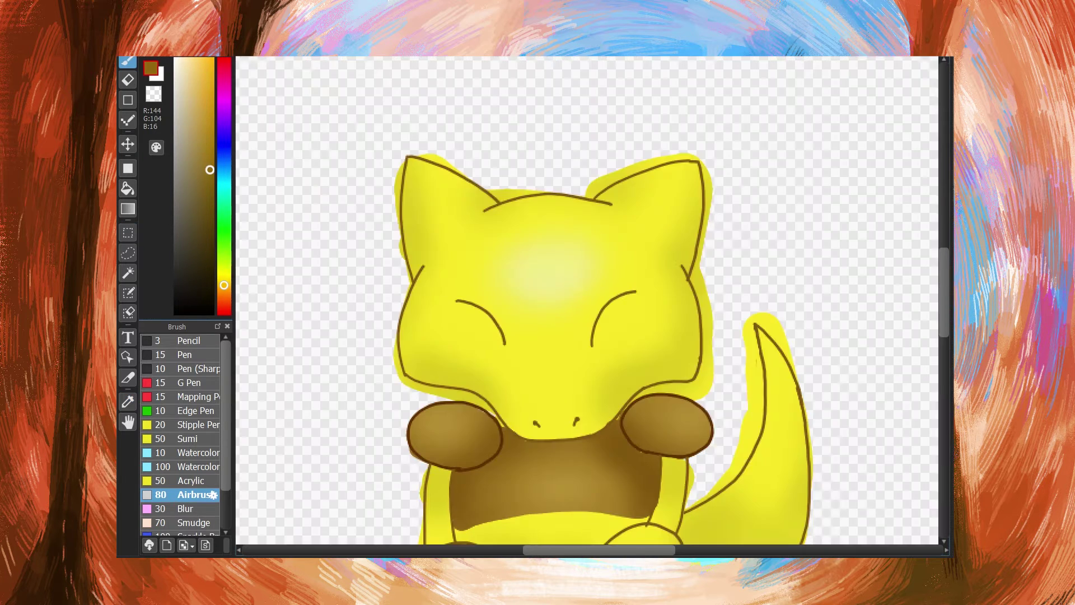
pyautogui.scroll(-5, 587, 300)
pyautogui.click(186, 354)
pyautogui.moveTo(762, 285)
pyautogui.mouseDown()
pyautogui.moveTo(804, 299)
pyautogui.moveTo(803, 283)
pyautogui.moveTo(758, 266)
pyautogui.moveTo(813, 301)
pyautogui.mouseUp()
# Step: Select the tail band, airbrush light brown (RGB 208, 176, 80) on it and clear the selection
pyautogui.press('e')
pyautogui.press('w')
pyautogui.click(799, 293)
pyautogui.moveTo(944, 322); pyautogui.dragTo(944, 256)
pyautogui.press('e')
pyautogui.moveTo(599, 551)
pyautogui.mouseDown()
pyautogui.moveTo(537, 550)
pyautogui.moveTo(626, 551)
pyautogui.mouseUp()
pyautogui.keyDown('alt'); pyautogui.click(394, 81); pyautogui.keyUp('alt')
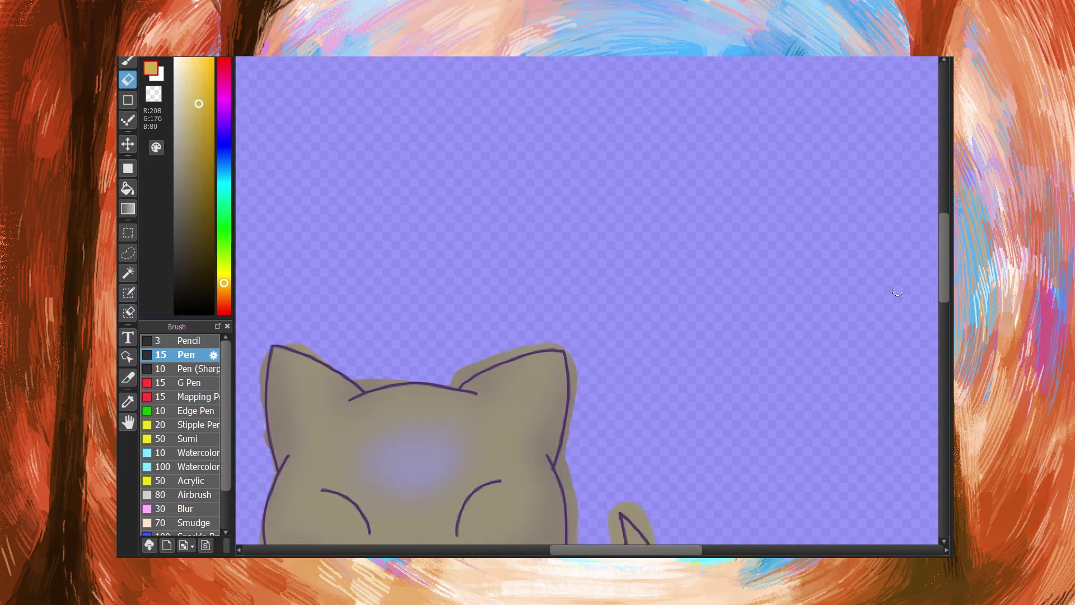
pyautogui.moveTo(944, 256); pyautogui.dragTo(944, 307)
pyautogui.click(194, 495)
pyautogui.press('b')
pyautogui.moveTo(667, 394); pyautogui.dragTo(666, 427)
pyautogui.scroll(-3, 667, 427)
pyautogui.press('m')
pyautogui.hotkey('ctrl', 'd')
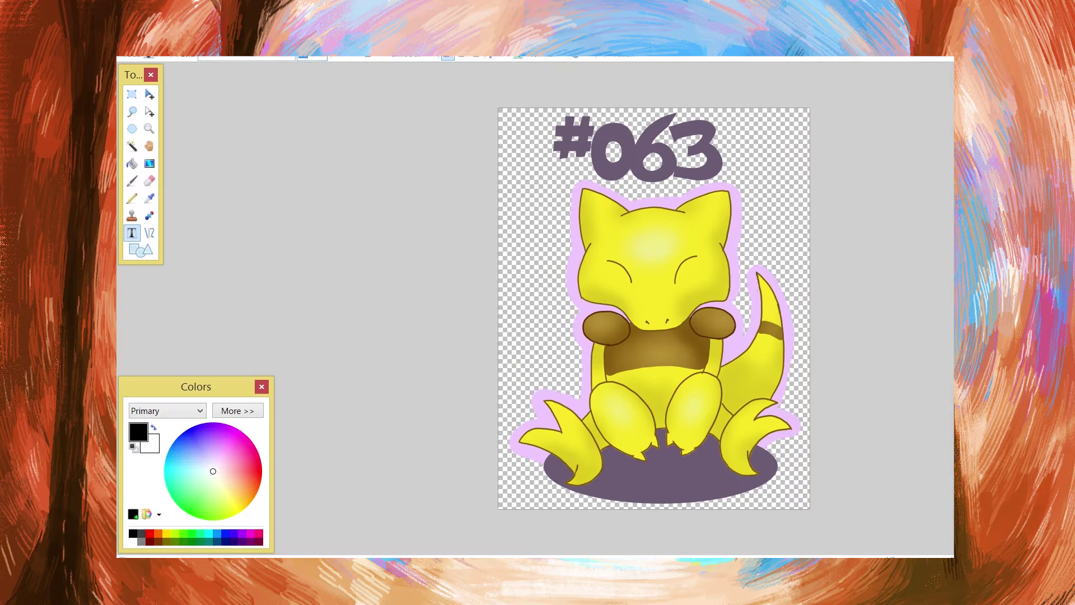
# Step: In Paint.NET, add the artist's channel name as text across the purple oval under the feet and lower that layer's opacity
pyautogui.write('FLAMMABLELIZARD')
pyautogui.moveTo(789, 497); pyautogui.dragTo(763, 496)
pyautogui.press('F4')
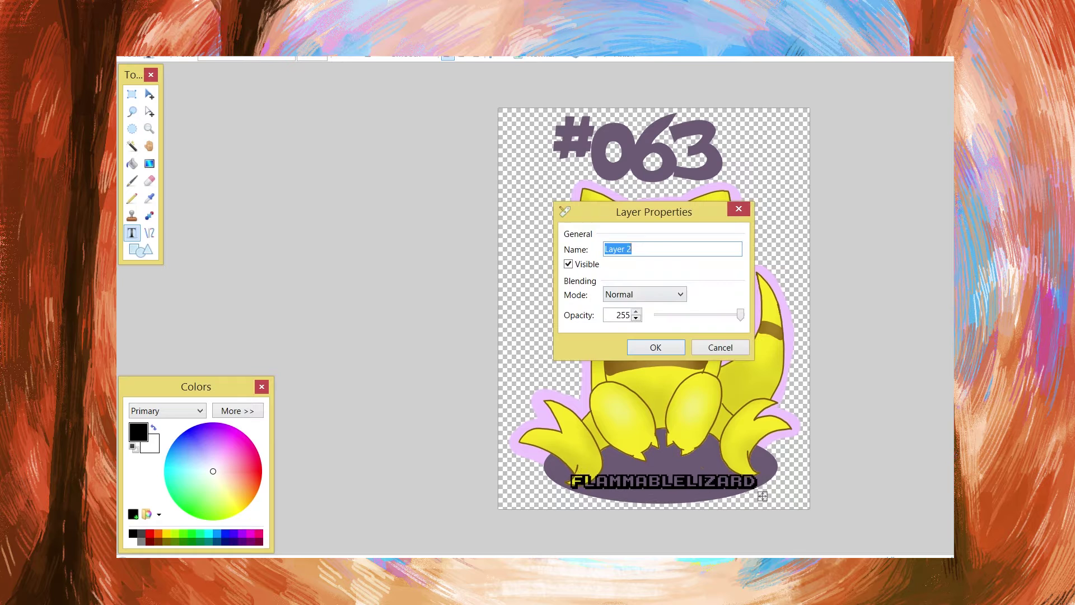
pyautogui.moveTo(741, 315); pyautogui.dragTo(688, 315)
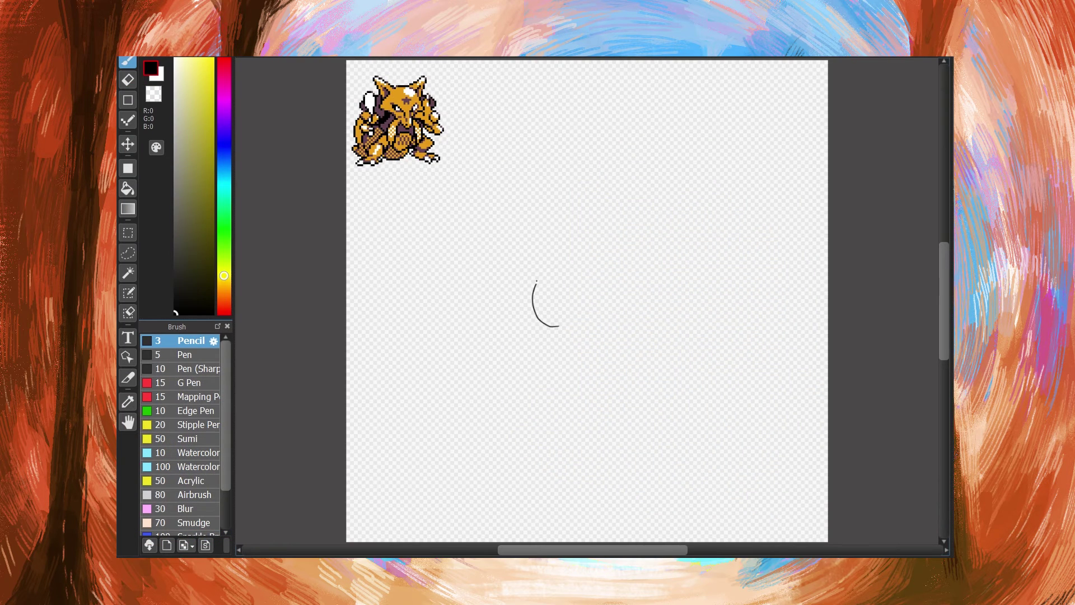
# Step: In MediBang Paint, sketch Kadabra's round head with curved vertical and horizontal guidelines using the 3-wide Pencil
pyautogui.moveTo(536, 281)
pyautogui.mouseDown()
pyautogui.moveTo(605, 283)
pyautogui.moveTo(538, 318)
pyautogui.mouseUp()
pyautogui.moveTo(566, 267); pyautogui.dragTo(587, 329)
pyautogui.moveTo(533, 305); pyautogui.dragTo(607, 292)
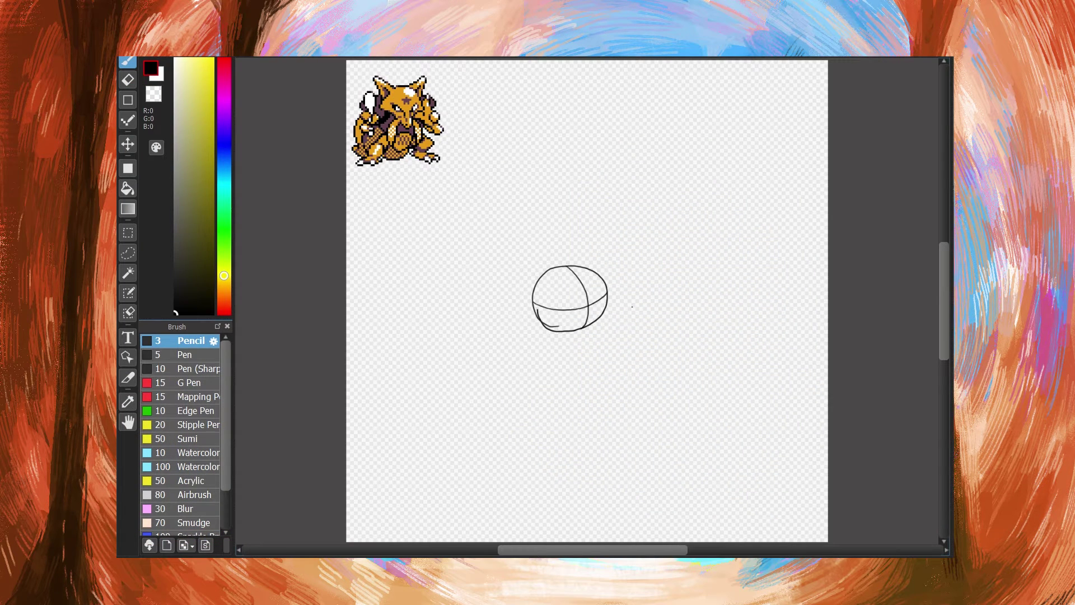
# Step: Sketch a shoulder circle on each side of the head and the rounded chest between them
pyautogui.moveTo(505, 343)
pyautogui.mouseDown()
pyautogui.moveTo(531, 314)
pyautogui.moveTo(505, 341)
pyautogui.mouseUp()
pyautogui.hotkey('ctrl', 'z')
pyautogui.moveTo(615, 337)
pyautogui.mouseDown()
pyautogui.moveTo(632, 320)
pyautogui.moveTo(617, 338)
pyautogui.mouseUp()
pyautogui.moveTo(523, 356)
pyautogui.mouseDown()
pyautogui.moveTo(571, 397)
pyautogui.moveTo(620, 338)
pyautogui.mouseUp()
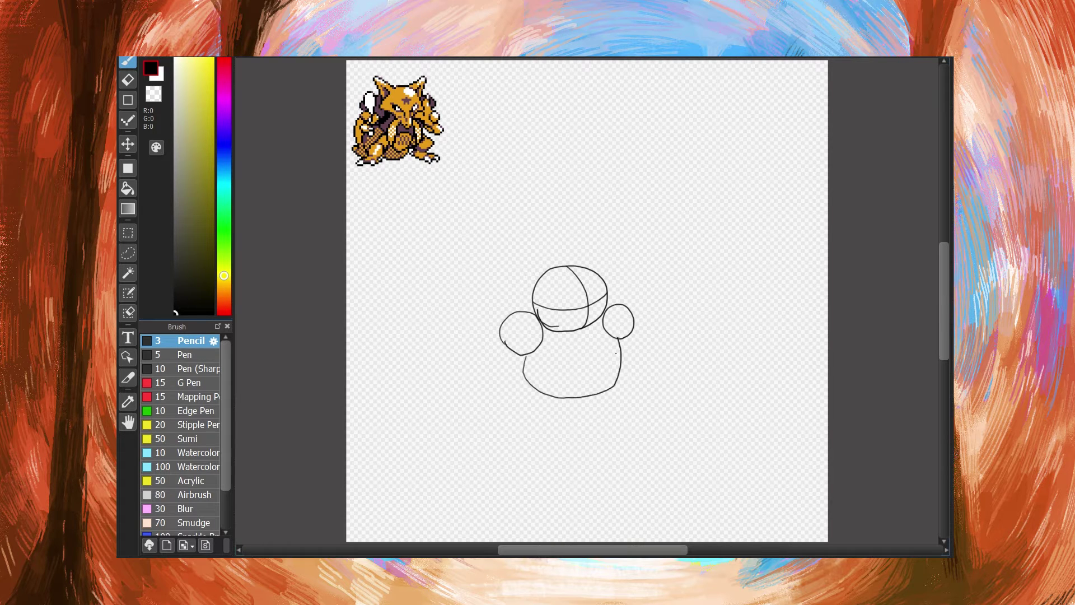
# Step: Sketch the tapered lower torso and the left leg with a thigh, an oval shin and a clawed foot
pyautogui.moveTo(525, 379)
pyautogui.mouseDown()
pyautogui.moveTo(561, 432)
pyautogui.moveTo(616, 389)
pyautogui.moveTo(556, 430)
pyautogui.moveTo(611, 400)
pyautogui.mouseUp()
pyautogui.hotkey('ctrl', 'z')
pyautogui.press('e')
pyautogui.moveTo(596, 435)
pyautogui.mouseDown()
pyautogui.moveTo(554, 429)
pyautogui.moveTo(592, 436)
pyautogui.mouseUp()
pyautogui.press('b')
pyautogui.moveTo(526, 416)
pyautogui.mouseDown()
pyautogui.moveTo(540, 440)
pyautogui.moveTo(540, 422)
pyautogui.mouseUp()
pyautogui.hotkey('ctrl', 'z')
pyautogui.moveTo(516, 468)
pyautogui.mouseDown()
pyautogui.moveTo(540, 431)
pyautogui.moveTo(506, 445)
pyautogui.moveTo(528, 468)
pyautogui.moveTo(530, 427)
pyautogui.moveTo(512, 480)
pyautogui.moveTo(539, 470)
pyautogui.mouseUp()
pyautogui.hotkey('ctrl', 'z')
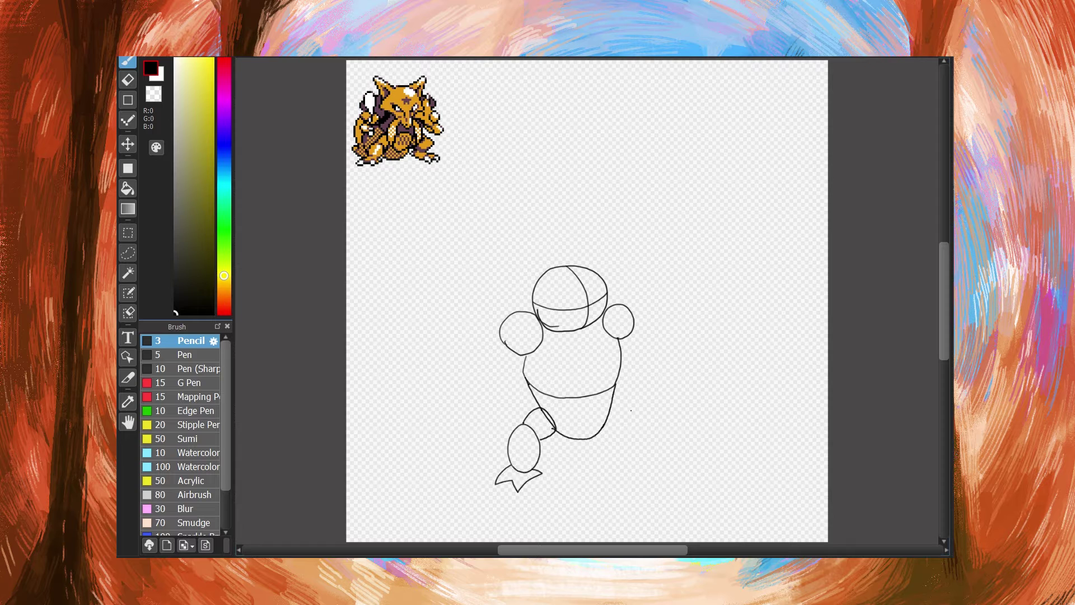
# Step: Sketch the bent right leg with its clawed foot, adjust its placement and tidy the lines
pyautogui.moveTo(610, 407)
pyautogui.mouseDown()
pyautogui.moveTo(643, 469)
pyautogui.moveTo(600, 438)
pyautogui.moveTo(615, 462)
pyautogui.moveTo(599, 452)
pyautogui.moveTo(671, 468)
pyautogui.moveTo(600, 427)
pyautogui.mouseUp()
pyautogui.press('e')
pyautogui.press('b')
pyautogui.press('l')
pyautogui.press('v')
pyautogui.press('m')
pyautogui.hotkey('ctrl', 'd')
pyautogui.press('e')
pyautogui.press('b')
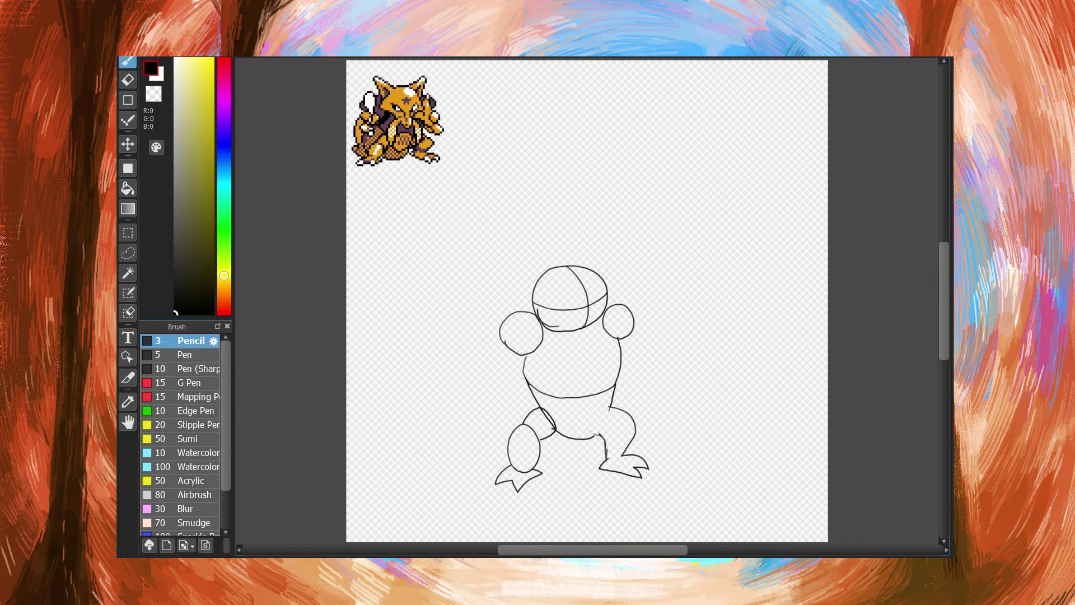
# Step: Shape the head with angular cheeks, a long tapered snout and the left eye, erasing the overlapping construction lines
pyautogui.moveTo(551, 269); pyautogui.dragTo(607, 283)
pyautogui.moveTo(542, 323)
pyautogui.mouseDown()
pyautogui.moveTo(566, 344)
pyautogui.moveTo(587, 327)
pyautogui.moveTo(596, 337)
pyautogui.mouseUp()
pyautogui.press('e')
pyautogui.press('b')
pyautogui.press('e')
pyautogui.moveTo(607, 283)
pyautogui.mouseDown()
pyautogui.moveTo(614, 311)
pyautogui.moveTo(582, 351)
pyautogui.moveTo(545, 321)
pyautogui.moveTo(582, 328)
pyautogui.moveTo(546, 310)
pyautogui.moveTo(572, 353)
pyautogui.moveTo(625, 339)
pyautogui.moveTo(594, 361)
pyautogui.mouseUp()
pyautogui.press('b')
pyautogui.press('e')
pyautogui.press('b')
pyautogui.press('e')
pyautogui.press('b')
pyautogui.moveTo(589, 360); pyautogui.dragTo(593, 356)
pyautogui.press('e')
pyautogui.moveTo(603, 304); pyautogui.dragTo(616, 316)
pyautogui.press('b')
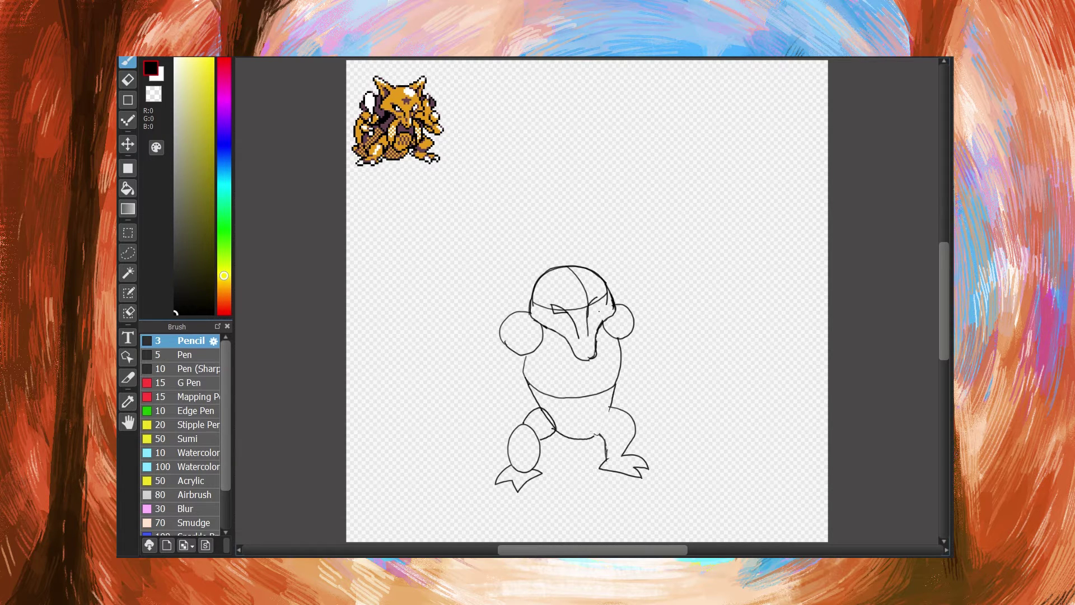
# Step: Complete the head sketch with the right eye, two pointed ears and a star on the forehead
pyautogui.moveTo(568, 302)
pyautogui.mouseDown()
pyautogui.moveTo(566, 291)
pyautogui.moveTo(612, 284)
pyautogui.mouseUp()
pyautogui.moveTo(533, 288); pyautogui.dragTo(530, 250)
pyautogui.hotkey('ctrl', 'z')
pyautogui.moveTo(533, 288)
pyautogui.mouseDown()
pyautogui.moveTo(558, 270)
pyautogui.moveTo(549, 272)
pyautogui.mouseUp()
pyautogui.hotkey('ctrl', 'z')
pyautogui.press('e')
pyautogui.press('b')
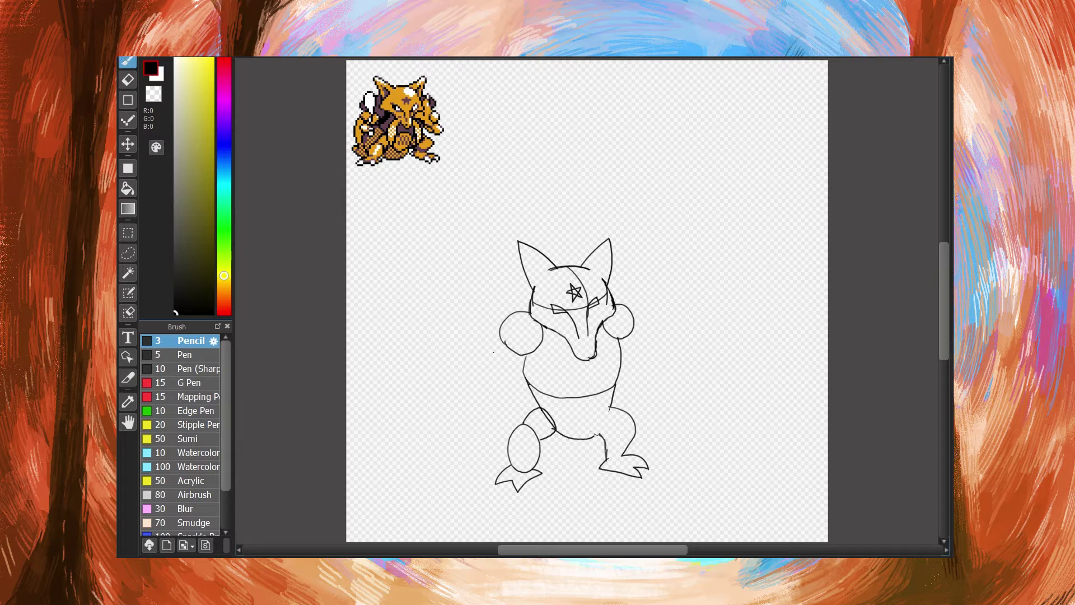
# Step: Sketch the left hand gripping an upright spoon, erase overlapping torso lines and start the right hand near the shoulder
pyautogui.moveTo(506, 361)
pyautogui.mouseDown()
pyautogui.moveTo(511, 381)
pyautogui.moveTo(511, 352)
pyautogui.mouseUp()
pyautogui.press('e')
pyautogui.moveTo(597, 394)
pyautogui.mouseDown()
pyautogui.moveTo(542, 387)
pyautogui.moveTo(521, 355)
pyautogui.moveTo(535, 386)
pyautogui.moveTo(609, 387)
pyautogui.moveTo(618, 340)
pyautogui.mouseUp()
pyautogui.press('b')
pyautogui.press('e')
pyautogui.press('b')
pyautogui.hotkey('ctrl', 'z')
pyautogui.hotkey('ctrl', 'z')
pyautogui.press('e')
pyautogui.press('b')
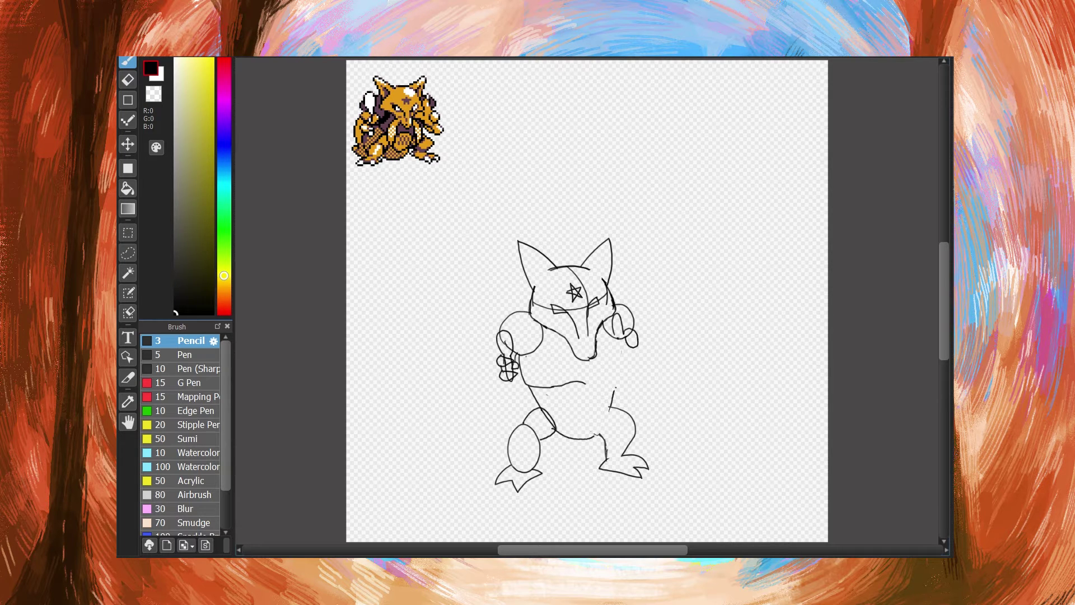
# Step: Sketch the raised right hand with its pointing finger and bent forearm beside the snout
pyautogui.press('e')
pyautogui.moveTo(613, 339)
pyautogui.mouseDown()
pyautogui.moveTo(600, 343)
pyautogui.moveTo(646, 377)
pyautogui.mouseUp()
pyautogui.press('b')
pyautogui.press('e')
pyautogui.press('b')
pyautogui.hotkey('ctrl', 'z')
pyautogui.hotkey('ctrl', 'z')
pyautogui.press('e')
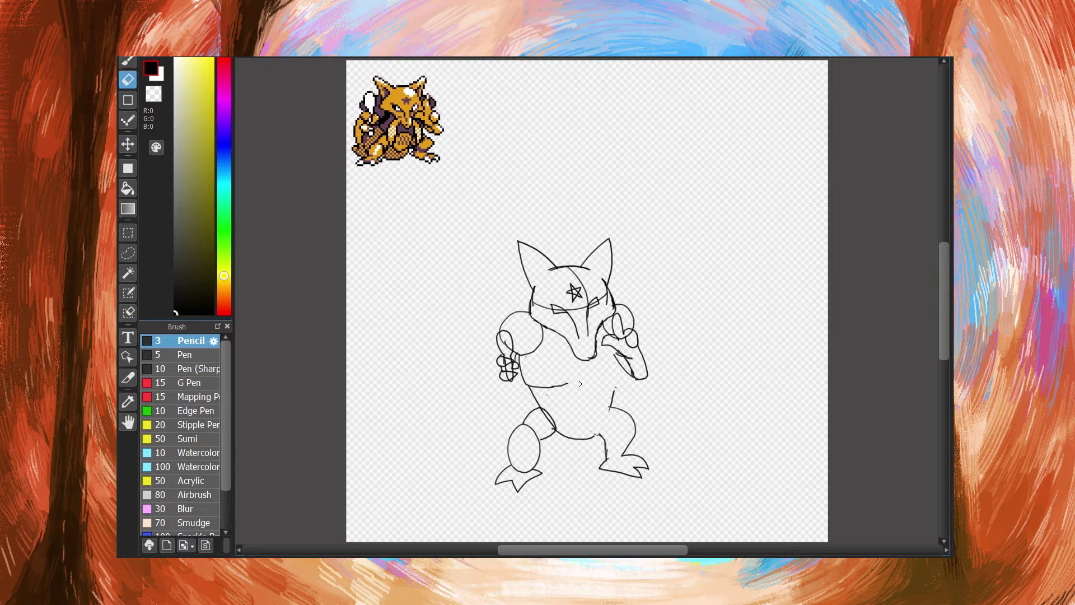
pyautogui.press('b')
# Step: Lasso the left hand with its spoon, enlarge it slightly and clean up the spoon's bowl and handle
pyautogui.press('e')
pyautogui.press('l')
pyautogui.moveTo(516, 331)
pyautogui.mouseDown()
pyautogui.moveTo(517, 388)
pyautogui.moveTo(517, 332)
pyautogui.moveTo(533, 374)
pyautogui.moveTo(495, 332)
pyautogui.moveTo(511, 347)
pyautogui.moveTo(503, 356)
pyautogui.moveTo(514, 354)
pyautogui.mouseUp()
pyautogui.click(228, 23)
pyautogui.click(252, 168)
pyautogui.click(128, 232)
pyautogui.click(700, 297)
pyautogui.hotkey('ctrl', 'd')
pyautogui.press('e')
pyautogui.press('b')
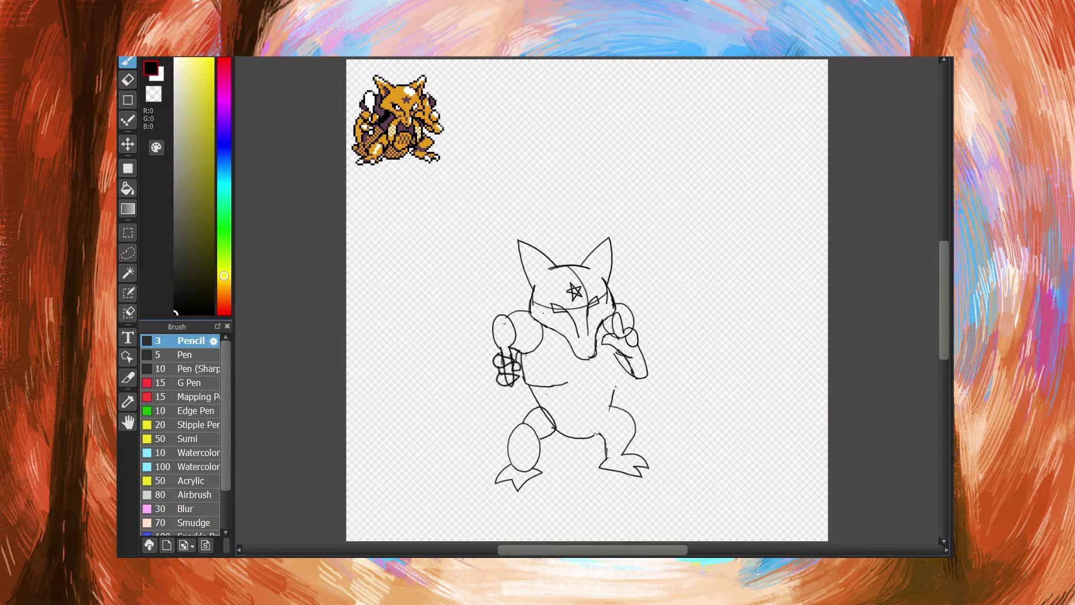
# Step: Reshape the shoulder pads around the spoon and the raised finger, erasing the overlapping circle lines
pyautogui.press('e')
pyautogui.press('b')
pyautogui.moveTo(613, 315)
pyautogui.mouseDown()
pyautogui.moveTo(610, 335)
pyautogui.moveTo(632, 328)
pyautogui.mouseUp()
pyautogui.press('e')
pyautogui.press('b')
pyautogui.press('e')
# Step: Redraw the chest armour with a wavy lower edge and erase the stray torso lines
pyautogui.moveTo(510, 315)
pyautogui.mouseDown()
pyautogui.moveTo(525, 311)
pyautogui.moveTo(506, 319)
pyautogui.moveTo(539, 347)
pyautogui.moveTo(543, 337)
pyautogui.moveTo(525, 377)
pyautogui.moveTo(614, 376)
pyautogui.moveTo(613, 397)
pyautogui.mouseUp()
pyautogui.press('b')
pyautogui.press('e')
pyautogui.press('b')
pyautogui.press('e')
pyautogui.press('b')
pyautogui.press('e')
pyautogui.press('b')
pyautogui.press('e')
pyautogui.moveTo(530, 388); pyautogui.dragTo(535, 397)
# Step: Select the lower body with the legs, move it slightly up and reconnect the waist lines on both sides
pyautogui.press('m')
pyautogui.moveTo(670, 496); pyautogui.dragTo(483, 394)
pyautogui.press('v')
pyautogui.moveTo(576, 442); pyautogui.dragTo(575, 434)
pyautogui.press('m')
pyautogui.click(575, 433)
pyautogui.press('b')
pyautogui.moveTo(532, 383); pyautogui.dragTo(538, 398)
pyautogui.moveTo(614, 378); pyautogui.dragTo(610, 394)
pyautogui.press('e')
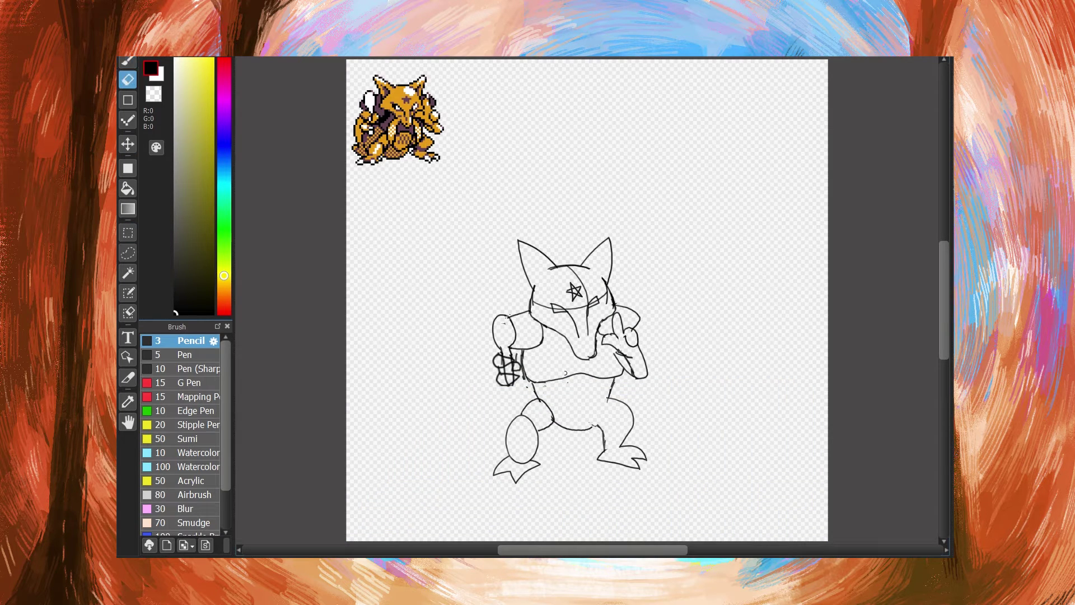
# Step: Sketch two long curved whiskers with jagged tips hanging from the snout over the chest
pyautogui.press('b')
pyautogui.moveTo(557, 336)
pyautogui.mouseDown()
pyautogui.moveTo(562, 414)
pyautogui.moveTo(575, 407)
pyautogui.moveTo(566, 350)
pyautogui.mouseUp()
pyautogui.press('e')
pyautogui.moveTo(572, 395); pyautogui.dragTo(571, 408)
pyautogui.press('b')
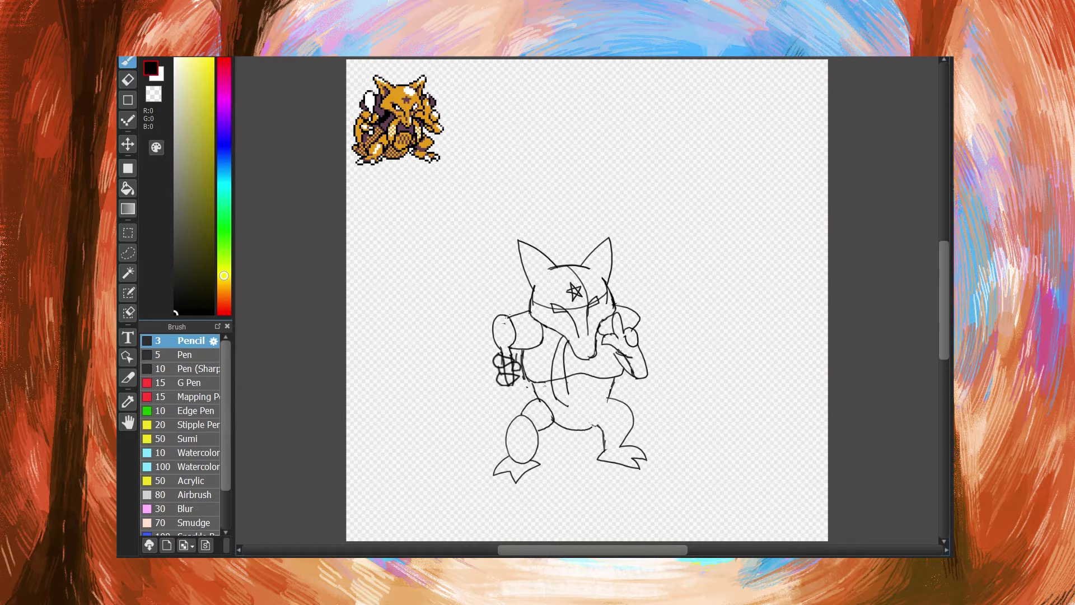
pyautogui.press('e')
pyautogui.press('b')
pyautogui.moveTo(624, 337)
pyautogui.mouseDown()
pyautogui.moveTo(603, 407)
pyautogui.moveTo(618, 391)
pyautogui.moveTo(592, 428)
pyautogui.mouseUp()
pyautogui.press('e')
pyautogui.press('b')
pyautogui.press('w')
pyautogui.press('e')
pyautogui.moveTo(621, 364)
pyautogui.mouseDown()
pyautogui.moveTo(611, 378)
pyautogui.moveTo(621, 371)
pyautogui.mouseUp()
pyautogui.press('b')
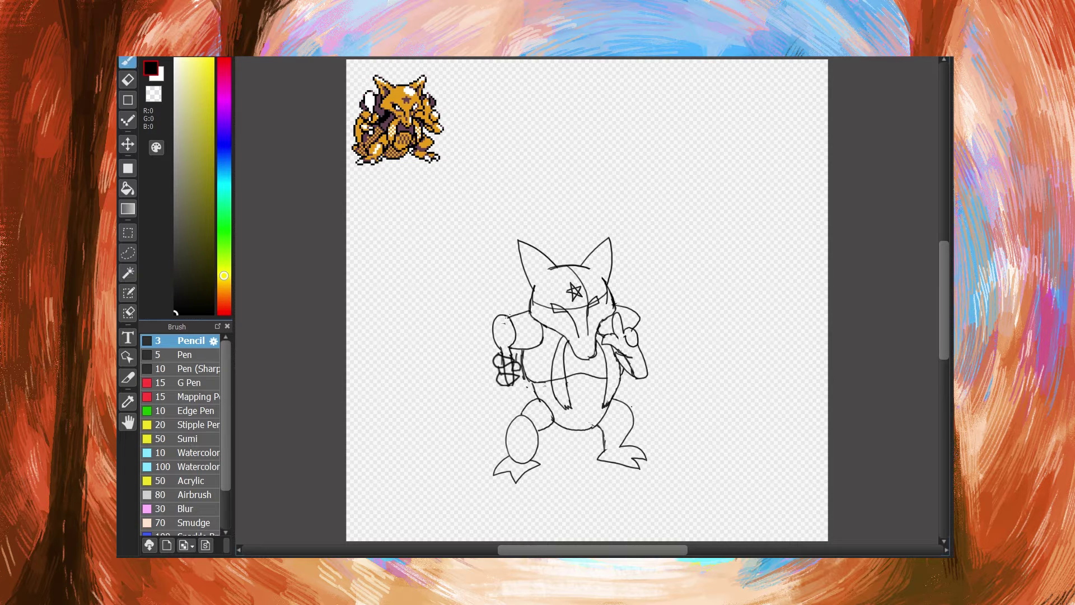
# Step: Sketch the rounded underside of the body between the legs and erase the overlapping lines
pyautogui.press('e')
pyautogui.press('b')
pyautogui.moveTo(601, 435)
pyautogui.mouseDown()
pyautogui.moveTo(543, 444)
pyautogui.moveTo(508, 423)
pyautogui.moveTo(493, 381)
pyautogui.mouseUp()
pyautogui.moveTo(493, 381)
pyautogui.mouseDown()
pyautogui.moveTo(496, 346)
pyautogui.moveTo(493, 384)
pyautogui.mouseUp()
pyautogui.hotkey('ctrl', 'z')
pyautogui.press('e')
pyautogui.moveTo(506, 418)
pyautogui.mouseDown()
pyautogui.moveTo(491, 364)
pyautogui.moveTo(506, 426)
pyautogui.moveTo(569, 444)
pyautogui.moveTo(600, 436)
pyautogui.mouseUp()
# Step: Sketch a curved, pointed tail behind the left hand, add the inner ears and clean up the left foot
pyautogui.press('b')
pyautogui.press('e')
pyautogui.press('b')
pyautogui.press('e')
pyautogui.press('b')
pyautogui.moveTo(496, 347)
pyautogui.mouseDown()
pyautogui.moveTo(482, 423)
pyautogui.moveTo(457, 429)
pyautogui.moveTo(503, 448)
pyautogui.mouseUp()
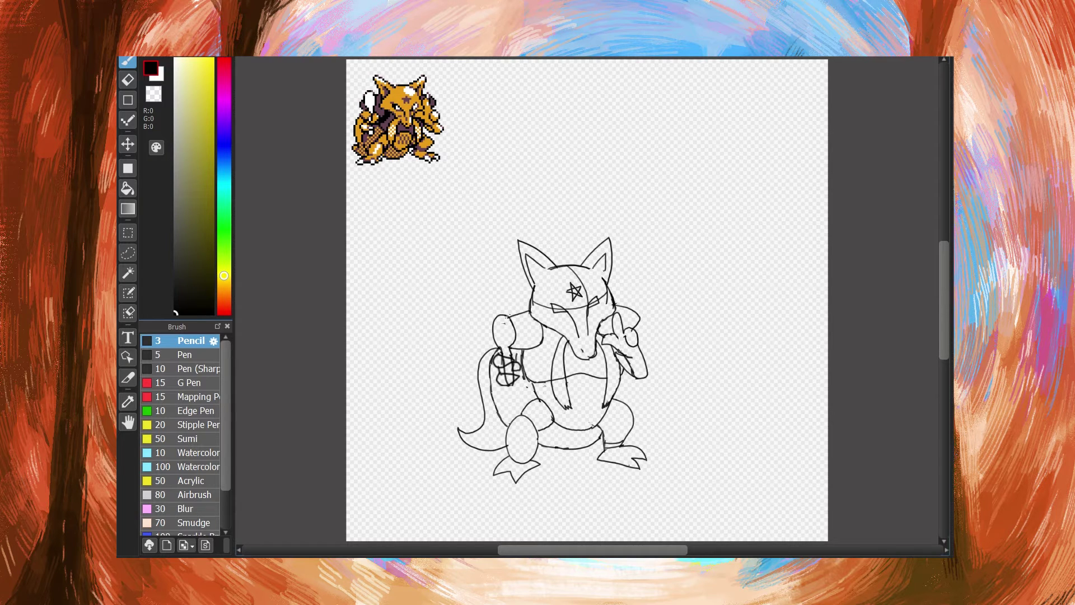
pyautogui.scroll(-1, 587, 299)
pyautogui.press('e')
pyautogui.moveTo(510, 446); pyautogui.dragTo(527, 445)
pyautogui.press('b')
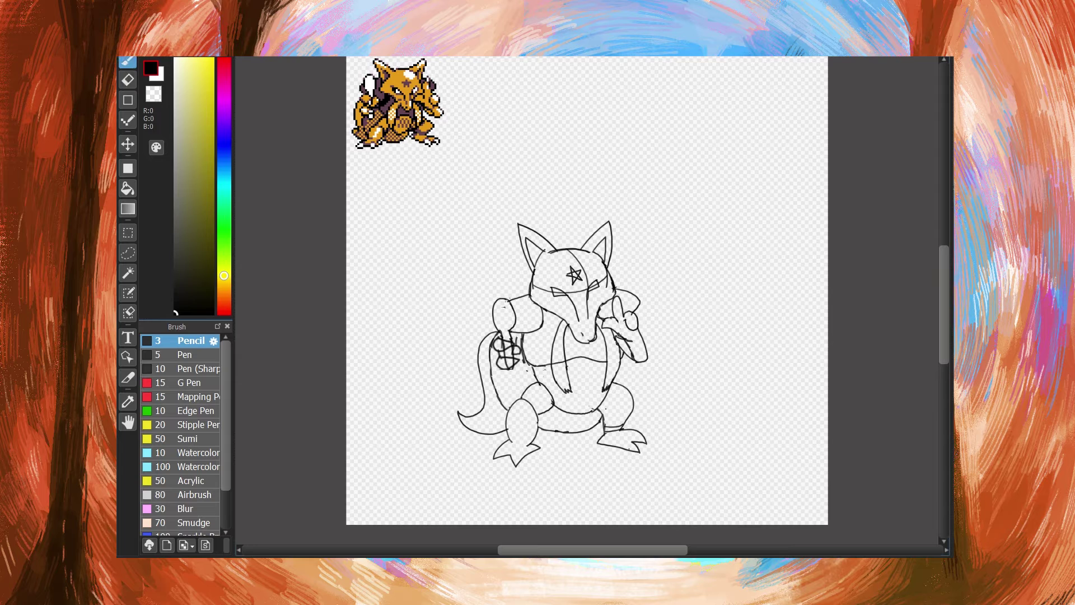
# Step: Rework the right leg into an oval shin joined to the clawed foot and erase the old leg lines
pyautogui.moveTo(606, 420)
pyautogui.mouseDown()
pyautogui.moveTo(628, 389)
pyautogui.moveTo(597, 419)
pyautogui.mouseUp()
pyautogui.press('e')
pyautogui.press('b')
pyautogui.press('e')
pyautogui.press('b')
pyautogui.moveTo(613, 383)
pyautogui.mouseDown()
pyautogui.moveTo(631, 393)
pyautogui.moveTo(609, 434)
pyautogui.moveTo(632, 421)
pyautogui.mouseUp()
pyautogui.press('e')
pyautogui.press('b')
pyautogui.press('e')
pyautogui.press('b')
pyautogui.press('e')
pyautogui.press('b')
pyautogui.press('e')
pyautogui.press('b')
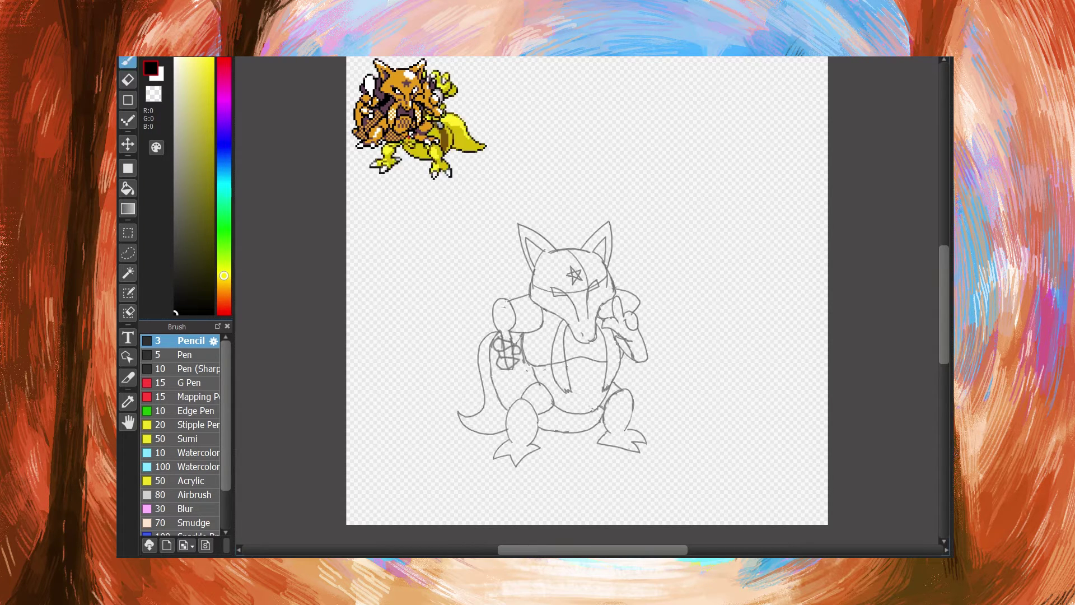
# Step: Sample the dark brown (90, 57, 8) from the yellow reference sprite and set the Pen's width to 3 px
pyautogui.hotkey('ctrl', '+')
pyautogui.press('e')
pyautogui.moveTo(943, 305); pyautogui.dragTo(944, 294)
pyautogui.press('i')
pyautogui.click(442, 114)
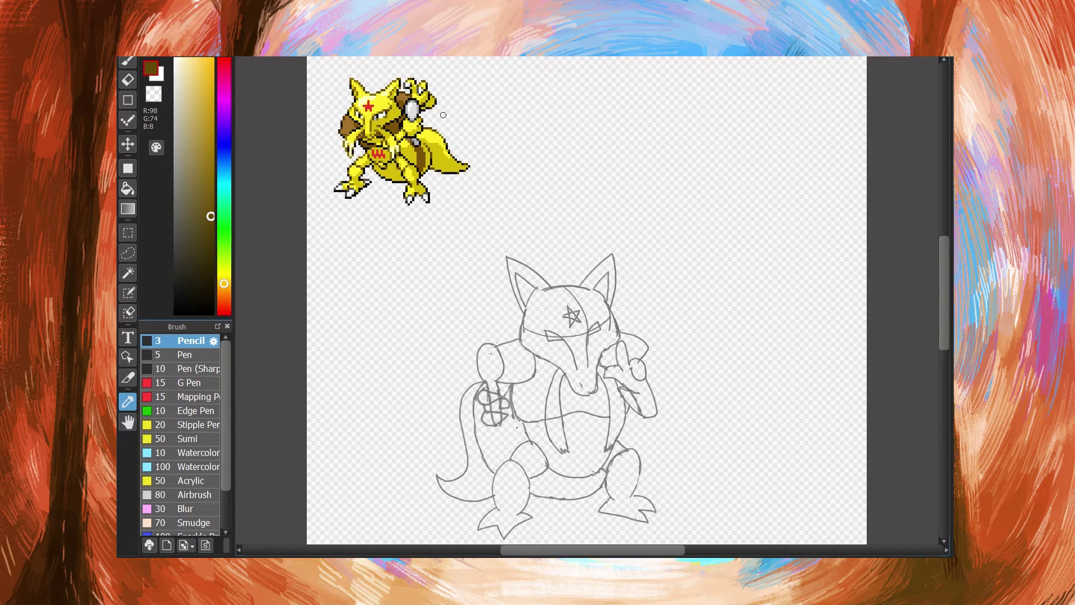
pyautogui.click(442, 114)
pyautogui.press('b')
pyautogui.hotkey('ctrl', '+')
pyautogui.doubleClick(185, 355)
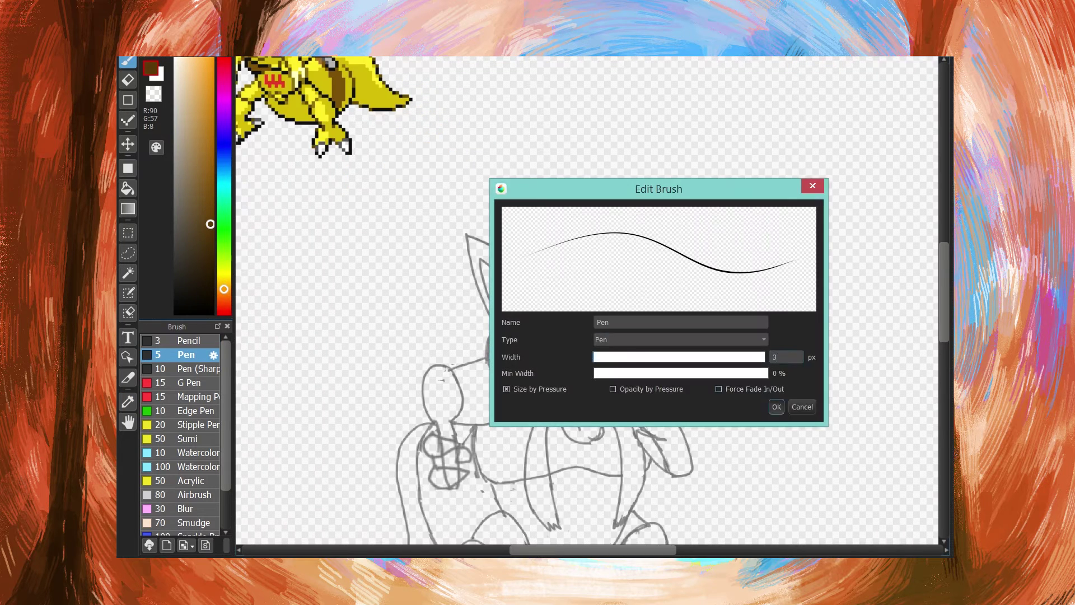
pyautogui.write('3')
pyautogui.click(776, 407)
# Step: Ink both shoulder pads and the chest armour in dark brown over the faded sketch
pyautogui.moveTo(452, 371); pyautogui.dragTo(487, 359)
pyautogui.moveTo(453, 425)
pyautogui.mouseDown()
pyautogui.moveTo(505, 418)
pyautogui.moveTo(508, 382)
pyautogui.moveTo(514, 480)
pyautogui.moveTo(647, 467)
pyautogui.mouseUp()
pyautogui.moveTo(606, 394); pyautogui.dragTo(618, 401)
pyautogui.moveTo(666, 392)
pyautogui.mouseDown()
pyautogui.moveTo(666, 356)
pyautogui.moveTo(637, 348)
pyautogui.mouseUp()
# Step: Sample the olive brown (98, 74, 8) from the sprite and ink the head outline with both ears
pyautogui.moveTo(944, 291)
pyautogui.mouseDown()
pyautogui.moveTo(944, 303)
pyautogui.moveTo(944, 266)
pyautogui.mouseUp()
pyautogui.click(128, 402)
pyautogui.click(290, 106)
pyautogui.scroll(-4, 504, 252)
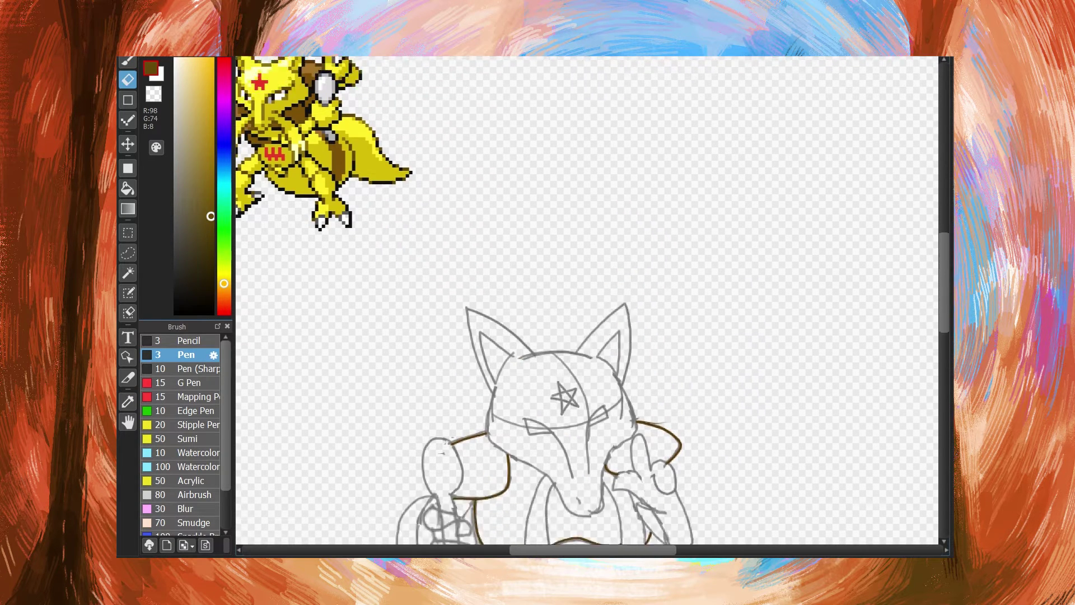
pyautogui.moveTo(524, 238)
pyautogui.mouseDown()
pyautogui.moveTo(585, 233)
pyautogui.moveTo(623, 264)
pyautogui.moveTo(634, 318)
pyautogui.moveTo(597, 394)
pyautogui.moveTo(528, 341)
pyautogui.moveTo(470, 212)
pyautogui.moveTo(534, 227)
pyautogui.mouseUp()
pyautogui.hotkey('ctrl', 'z')
pyautogui.moveTo(493, 276)
pyautogui.mouseDown()
pyautogui.moveTo(519, 220)
pyautogui.moveTo(535, 234)
pyautogui.mouseUp()
# Step: Ink the fingers of the left hand wrapped around the spoon's handle in olive brown
pyautogui.moveTo(944, 322); pyautogui.dragTo(944, 341)
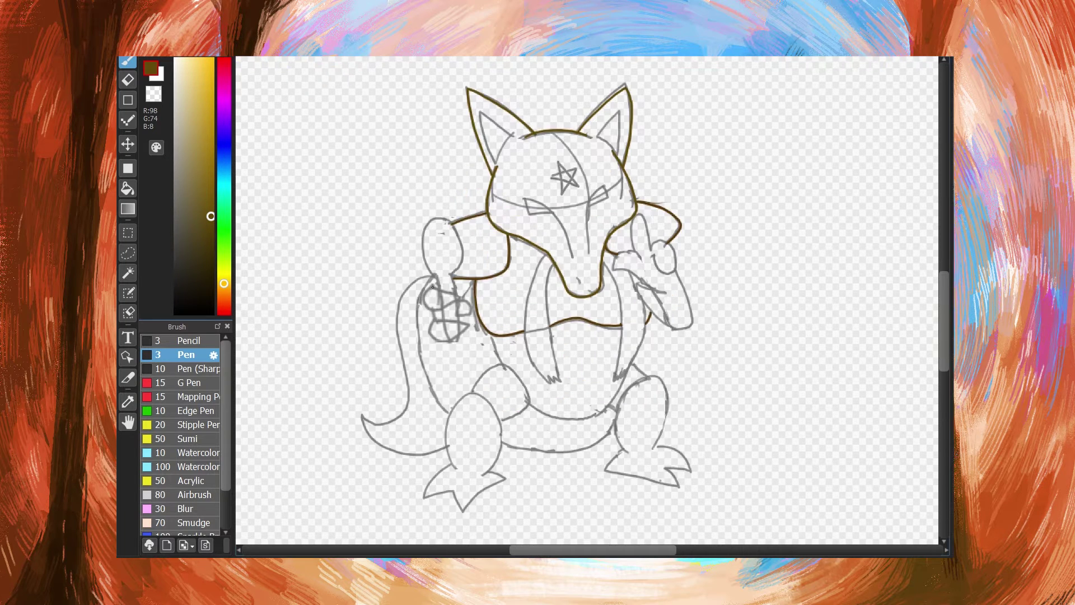
pyautogui.moveTo(433, 287)
pyautogui.mouseDown()
pyautogui.moveTo(455, 321)
pyautogui.moveTo(470, 312)
pyautogui.moveTo(463, 294)
pyautogui.mouseUp()
pyautogui.press('e')
pyautogui.press('b')
pyautogui.press('e')
pyautogui.press('b')
# Step: Ink the two long whiskers with their jagged tips, cleaning up the uneven strokes
pyautogui.moveTo(542, 260)
pyautogui.mouseDown()
pyautogui.moveTo(553, 384)
pyautogui.moveTo(546, 294)
pyautogui.mouseUp()
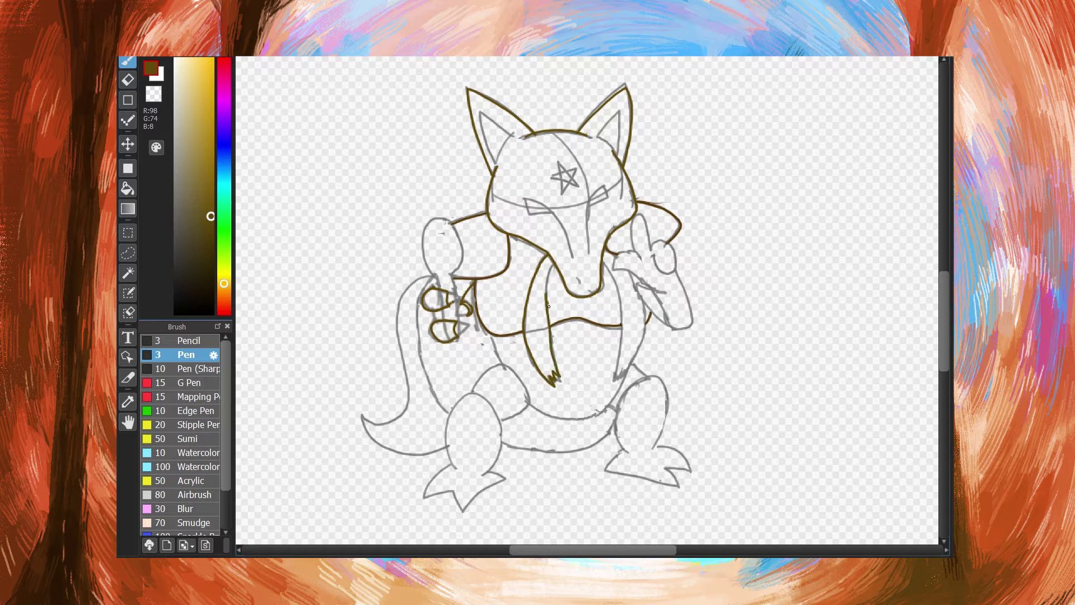
pyautogui.press('e')
pyautogui.moveTo(554, 363); pyautogui.dragTo(546, 299)
pyautogui.press('b')
pyautogui.moveTo(559, 371)
pyautogui.mouseDown()
pyautogui.moveTo(550, 330)
pyautogui.moveTo(559, 257)
pyautogui.moveTo(557, 269)
pyautogui.moveTo(616, 295)
pyautogui.moveTo(616, 383)
pyautogui.moveTo(629, 271)
pyautogui.moveTo(655, 313)
pyautogui.moveTo(677, 271)
pyautogui.mouseUp()
pyautogui.hotkey('ctrl', 'z')
pyautogui.press('e')
pyautogui.press('b')
# Step: Ink the raised right hand with its fingers and forearm, erasing where the lines overlap
pyautogui.press('e')
pyautogui.press('b')
pyautogui.press('e')
pyautogui.press('b')
pyautogui.moveTo(668, 319)
pyautogui.mouseDown()
pyautogui.moveTo(650, 286)
pyautogui.moveTo(668, 292)
pyautogui.mouseUp()
pyautogui.press('e')
pyautogui.press('b')
pyautogui.moveTo(614, 268)
pyautogui.mouseDown()
pyautogui.moveTo(642, 261)
pyautogui.moveTo(649, 242)
pyautogui.moveTo(672, 291)
pyautogui.mouseUp()
pyautogui.press('e')
pyautogui.press('b')
pyautogui.press('e')
pyautogui.press('b')
pyautogui.press('e')
pyautogui.press('b')
# Step: Ink the left leg's thigh and oval shin in olive brown, erasing overshooting line ends
pyautogui.press('e')
pyautogui.press('b')
pyautogui.moveTo(472, 393)
pyautogui.mouseDown()
pyautogui.moveTo(528, 393)
pyautogui.moveTo(500, 421)
pyautogui.mouseUp()
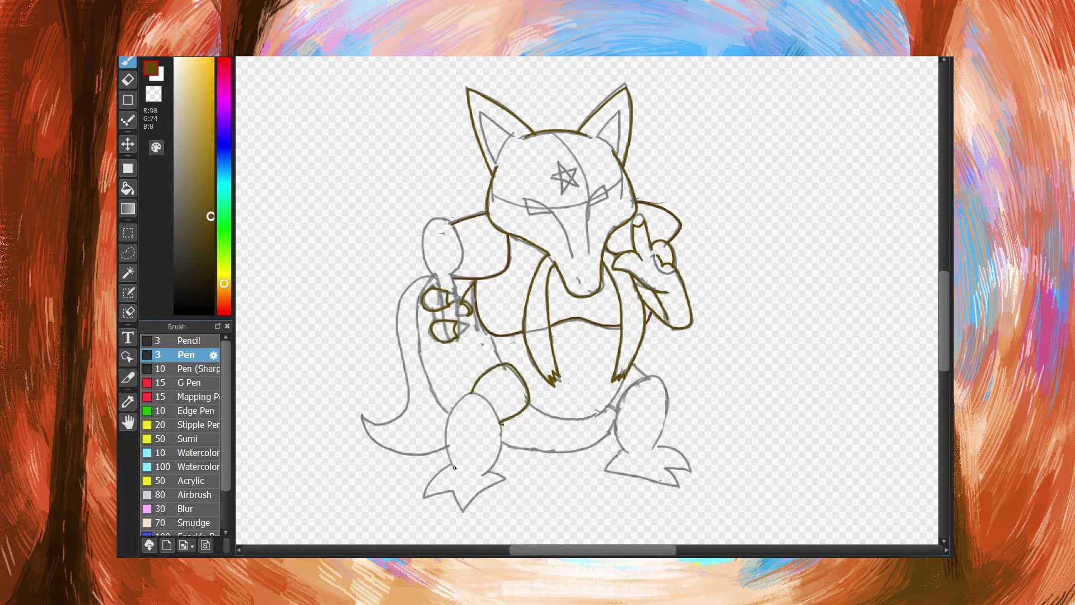
pyautogui.moveTo(455, 468)
pyautogui.mouseDown()
pyautogui.moveTo(502, 443)
pyautogui.moveTo(482, 475)
pyautogui.mouseUp()
pyautogui.press('e')
# Step: Ink the side of the torso and the curved lower edge of the belly between the legs, redoing the belly curve once
pyautogui.press('b')
pyautogui.moveTo(496, 339); pyautogui.dragTo(500, 361)
pyautogui.moveTo(530, 402)
pyautogui.mouseDown()
pyautogui.moveTo(545, 415)
pyautogui.moveTo(627, 374)
pyautogui.mouseUp()
pyautogui.hotkey('ctrl', 'z')
pyautogui.moveTo(530, 402)
pyautogui.mouseDown()
pyautogui.moveTo(614, 393)
pyautogui.moveTo(626, 378)
pyautogui.mouseUp()
pyautogui.press('e')
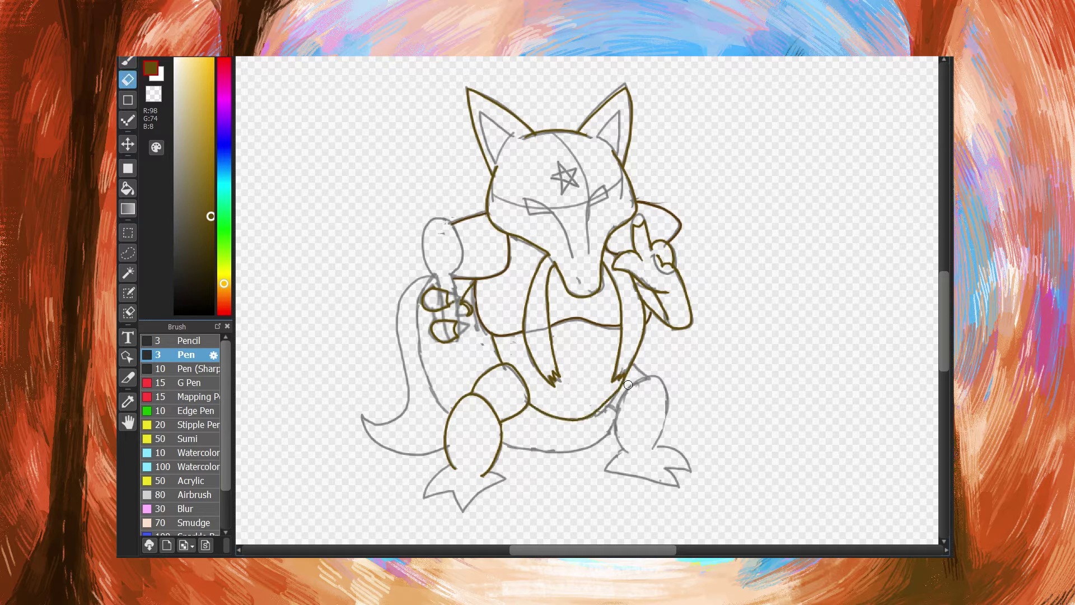
# Step: Ink the left foot with its three toes, leaving the claw tips open and cleaning up the line ends
pyautogui.press('b')
pyautogui.moveTo(453, 466)
pyautogui.mouseDown()
pyautogui.moveTo(432, 496)
pyautogui.moveTo(460, 507)
pyautogui.moveTo(501, 467)
pyautogui.mouseUp()
pyautogui.press('e')
pyautogui.press('b')
pyautogui.press('e')
pyautogui.press('b')
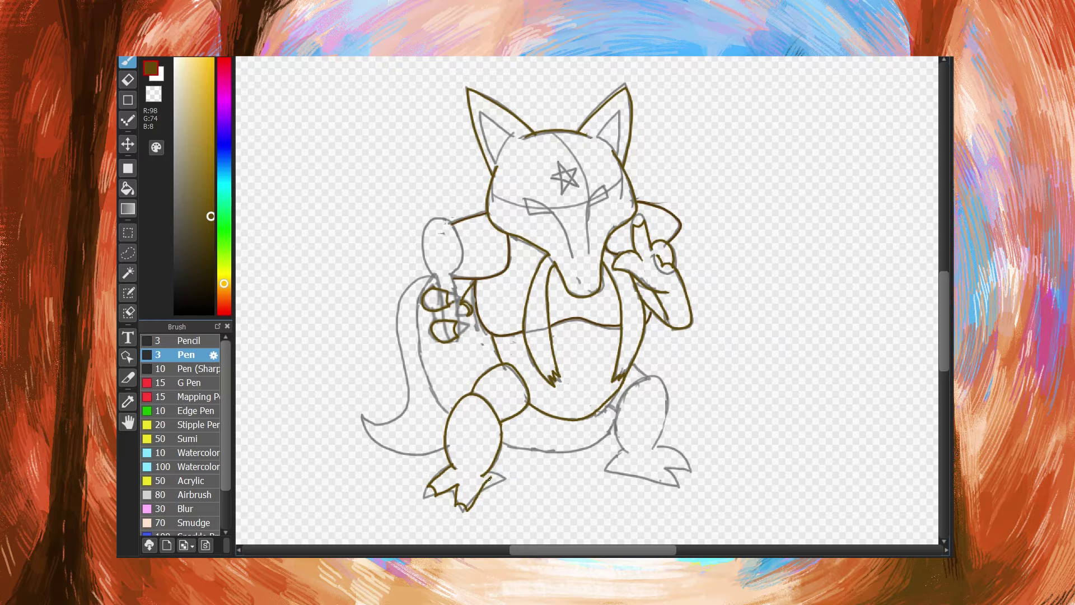
# Step: Ink the right leg and the start of its foot, undoing the misplaced foot strokes
pyautogui.press('e')
pyautogui.press('b')
pyautogui.moveTo(627, 453)
pyautogui.mouseDown()
pyautogui.moveTo(618, 401)
pyautogui.moveTo(654, 449)
pyautogui.moveTo(684, 467)
pyautogui.moveTo(670, 483)
pyautogui.moveTo(630, 476)
pyautogui.mouseUp()
pyautogui.hotkey('ctrl', 'z')
pyautogui.moveTo(673, 488)
pyautogui.mouseDown()
pyautogui.moveTo(627, 472)
pyautogui.moveTo(672, 485)
pyautogui.mouseUp()
pyautogui.hotkey('ctrl', 'z')
# Step: Ink the lower body curve between the legs and the long tail with its pointed tip
pyautogui.press('e')
pyautogui.press('b')
pyautogui.moveTo(606, 401)
pyautogui.mouseDown()
pyautogui.moveTo(618, 411)
pyautogui.moveTo(501, 448)
pyautogui.mouseUp()
pyautogui.moveTo(448, 414)
pyautogui.mouseDown()
pyautogui.moveTo(431, 277)
pyautogui.moveTo(399, 302)
pyautogui.moveTo(359, 415)
pyautogui.moveTo(446, 452)
pyautogui.mouseUp()
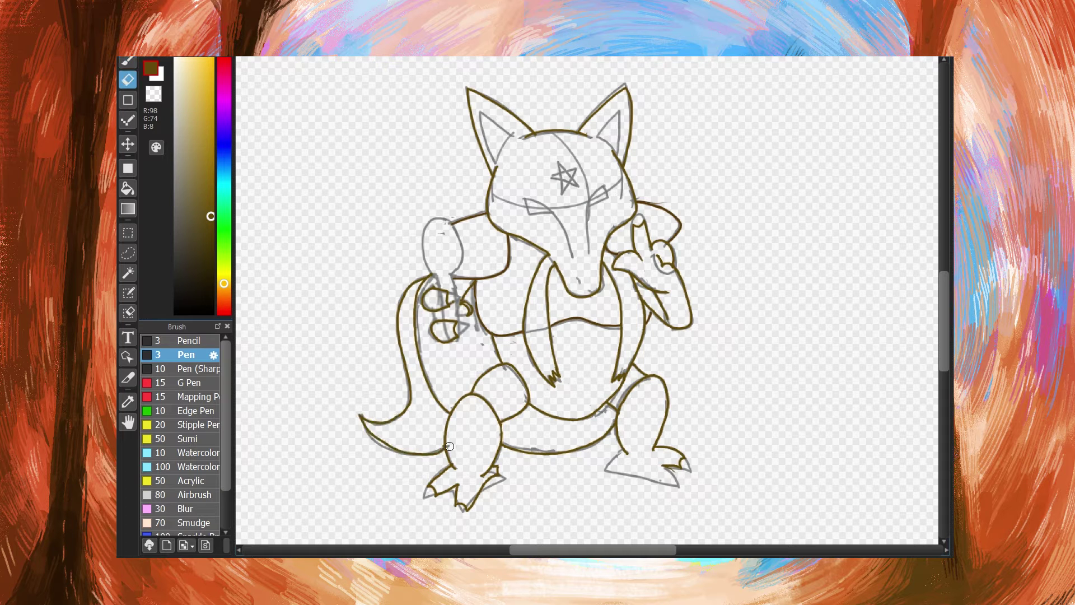
# Step: Sample the lighter olive (139, 115, 16) from the sprite and ink the brow and snout lines and the inner ear lines
pyautogui.scroll(4, 315, 139)
pyautogui.click(315, 139)
pyautogui.press('b')
pyautogui.moveTo(588, 464)
pyautogui.mouseDown()
pyautogui.moveTo(612, 382)
pyautogui.moveTo(563, 437)
pyautogui.moveTo(514, 398)
pyautogui.mouseUp()
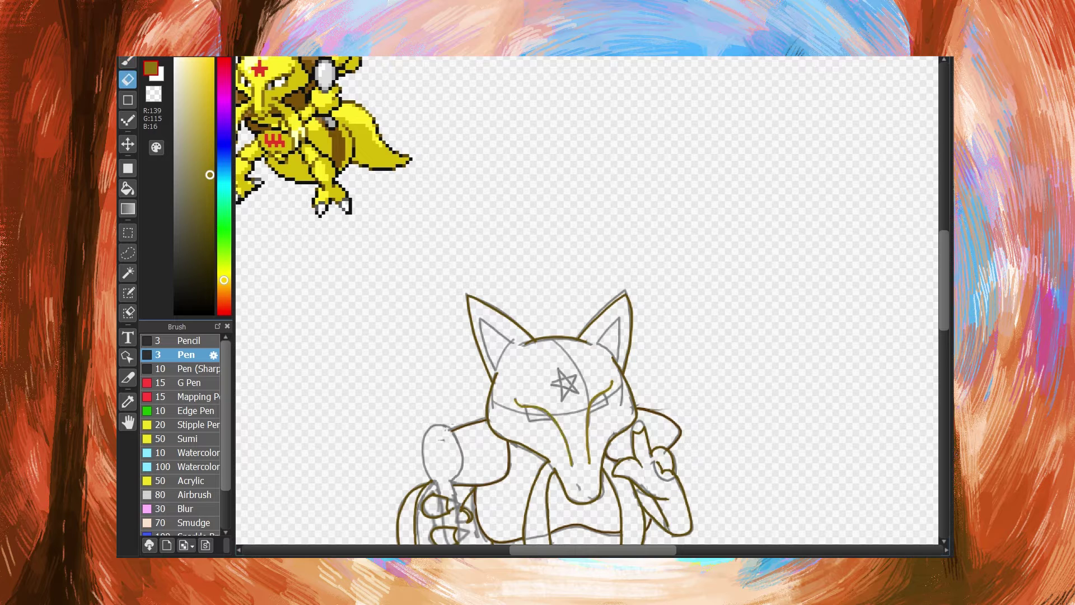
pyautogui.scroll(1, 596, 383)
pyautogui.moveTo(597, 383); pyautogui.dragTo(619, 355)
pyautogui.moveTo(512, 380); pyautogui.dragTo(480, 357)
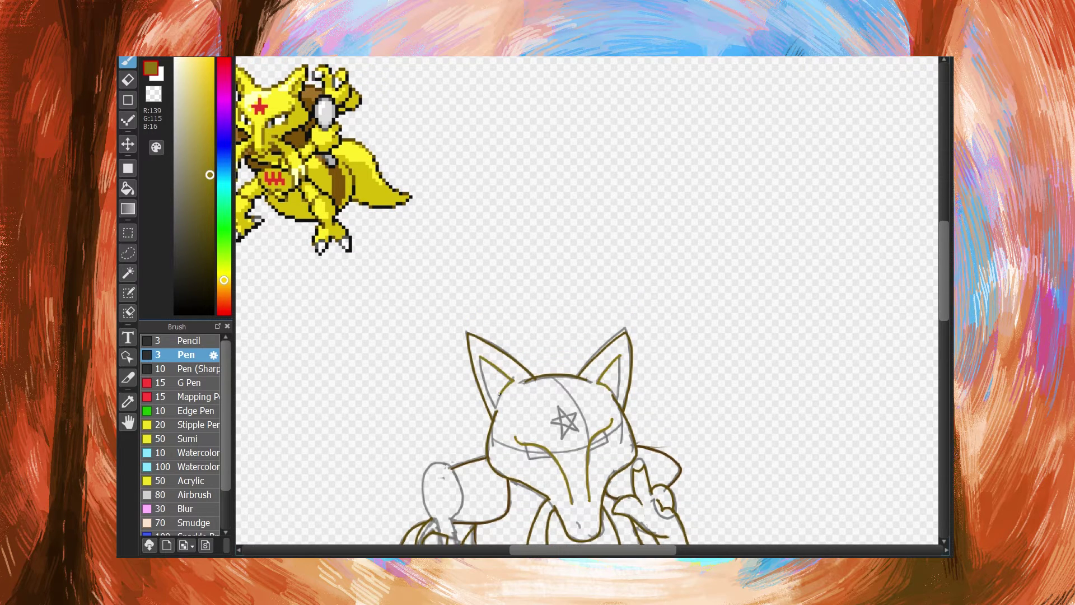
# Step: Switch back to the olive brown (98, 74, 8) and ink the missing toes and sole of the right foot, undoing the faulty strokes
pyautogui.scroll(-5, 512, 381)
pyautogui.scroll(4, 587, 300)
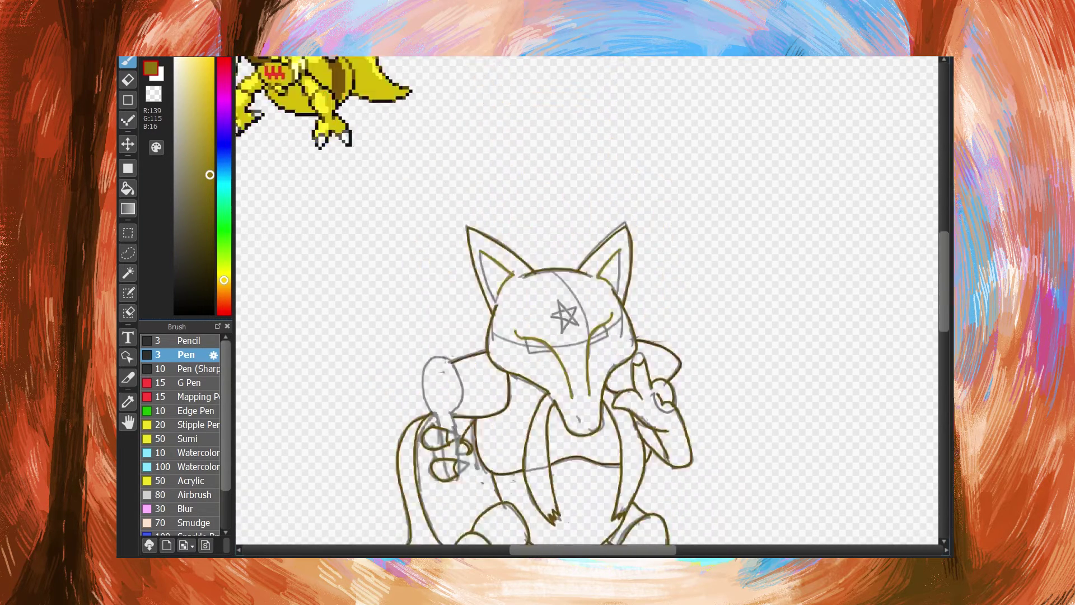
pyautogui.scroll(-5, 587, 300)
pyautogui.press('e')
pyautogui.press('b')
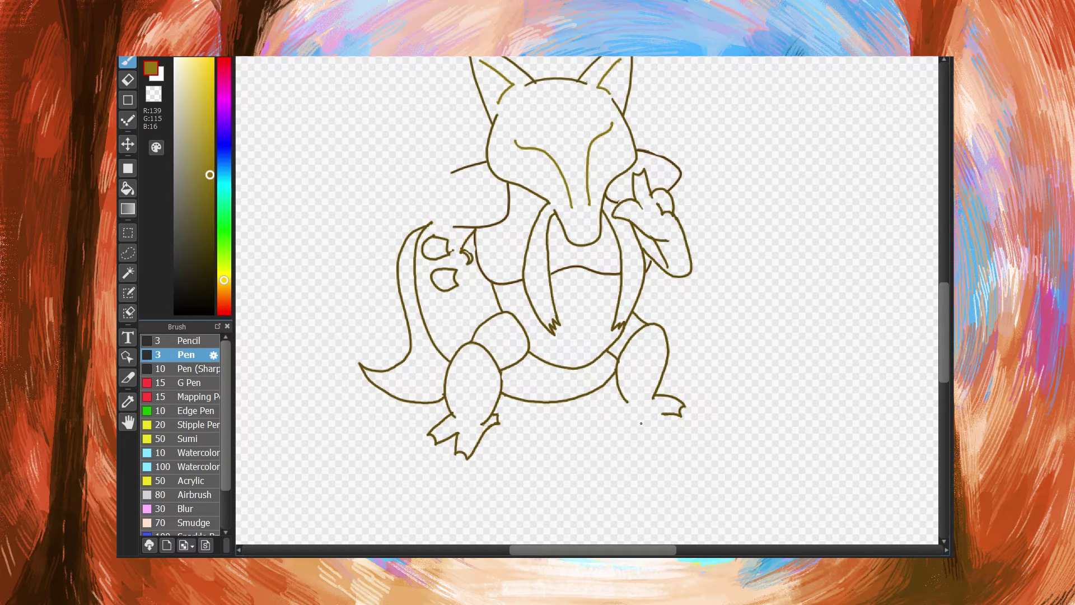
pyautogui.moveTo(624, 417); pyautogui.dragTo(664, 437)
pyautogui.hotkey('ctrl', 'z')
pyautogui.scroll(5, 663, 436)
pyautogui.rightClick(362, 86)
pyautogui.scroll(-5, 361, 85)
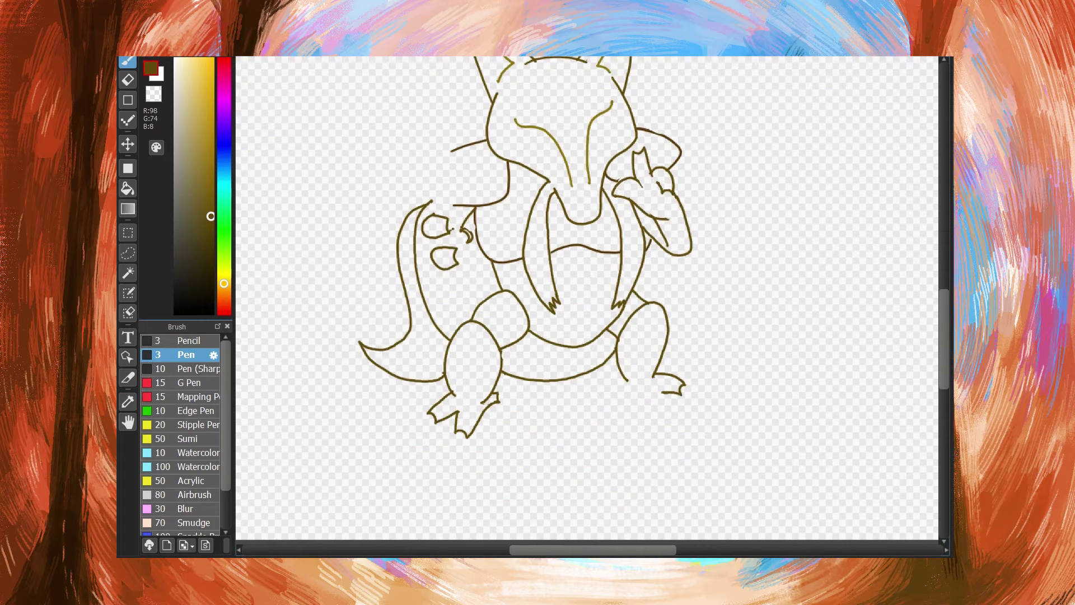
pyautogui.moveTo(630, 401); pyautogui.dragTo(676, 408)
pyautogui.hotkey('ctrl', 'z')
pyautogui.hotkey('ctrl', 'z')
pyautogui.hotkey('ctrl', 'z')
pyautogui.moveTo(636, 404)
pyautogui.mouseDown()
pyautogui.moveTo(667, 414)
pyautogui.moveTo(616, 393)
pyautogui.moveTo(628, 380)
pyautogui.mouseUp()
# Step: Sample the dark grey (90, 90, 90) from the sprite's claws and ink the spoon and the finger claws
pyautogui.scroll(6, 684, 399)
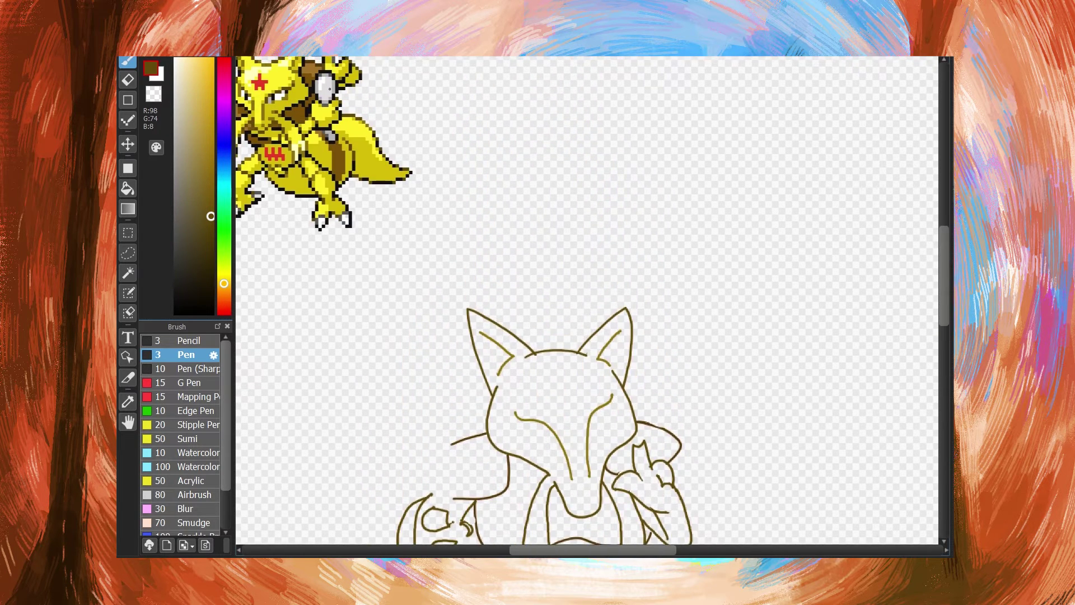
pyautogui.keyDown('alt'); pyautogui.click(343, 220); pyautogui.keyUp('alt')
pyautogui.scroll(-3, 343, 220)
pyautogui.moveTo(443, 352)
pyautogui.mouseDown()
pyautogui.moveTo(452, 297)
pyautogui.moveTo(459, 368)
pyautogui.mouseUp()
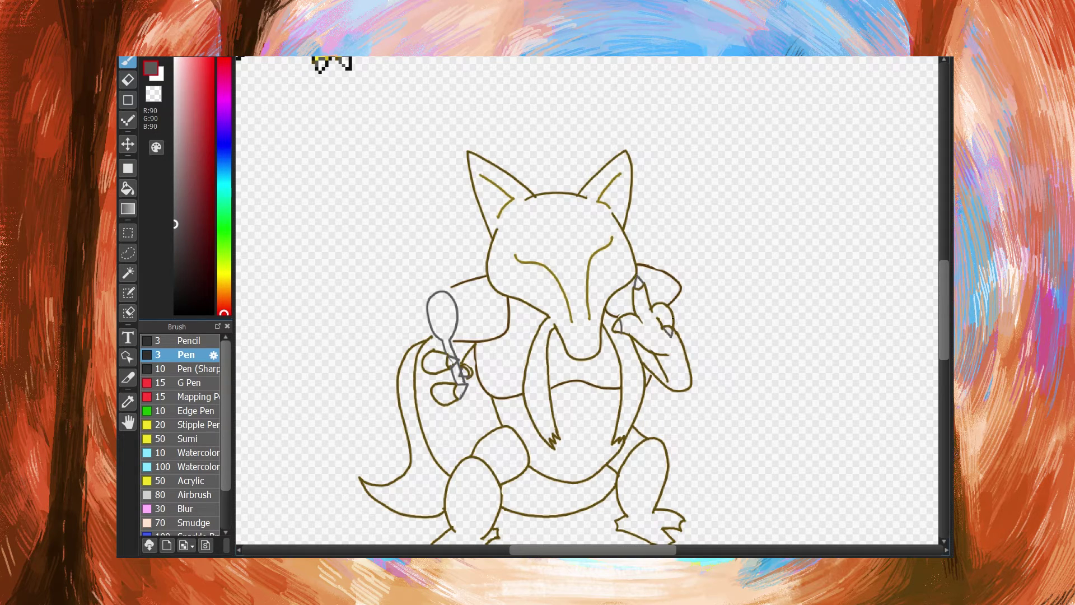
# Step: Ink the pointed toe claws on the feet in dark grey
pyautogui.scroll(-3, 587, 300)
pyautogui.moveTo(432, 425); pyautogui.dragTo(467, 447)
pyautogui.moveTo(508, 409); pyautogui.dragTo(499, 403)
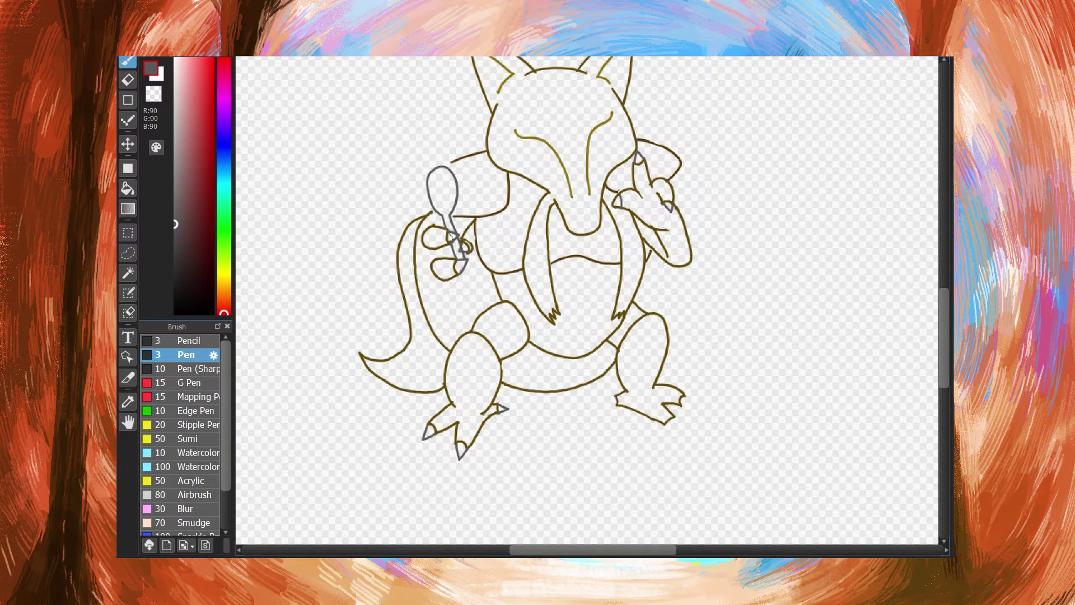
# Step: Sample the dark brown (90, 57, 8) from the sprite and ink the left shoulder's rounded end around the spoon
pyautogui.scroll(7, 687, 401)
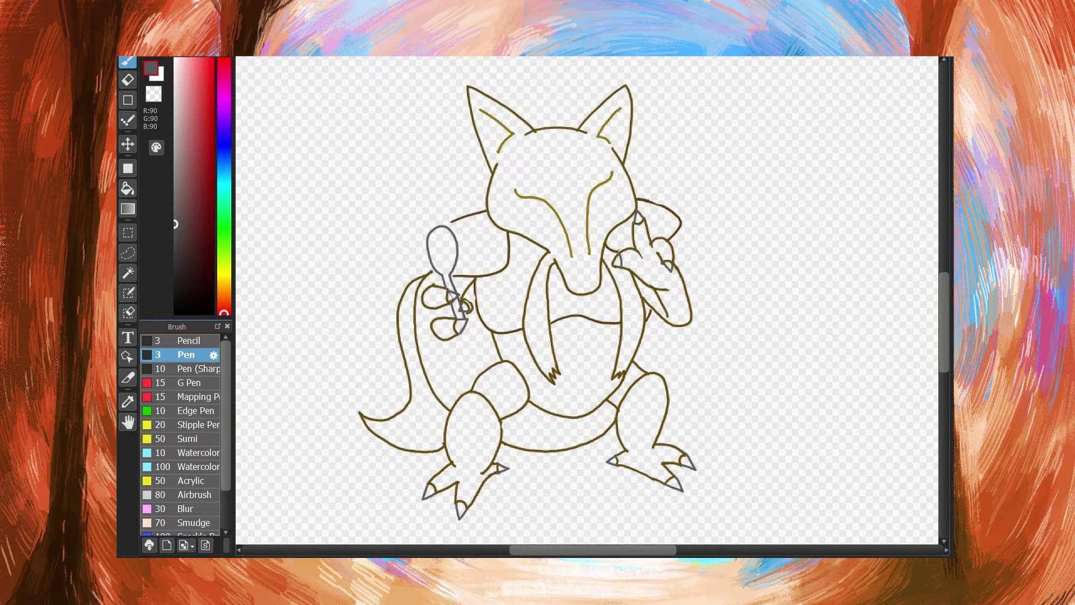
pyautogui.keyDown('alt'); pyautogui.click(312, 126); pyautogui.keyUp('alt')
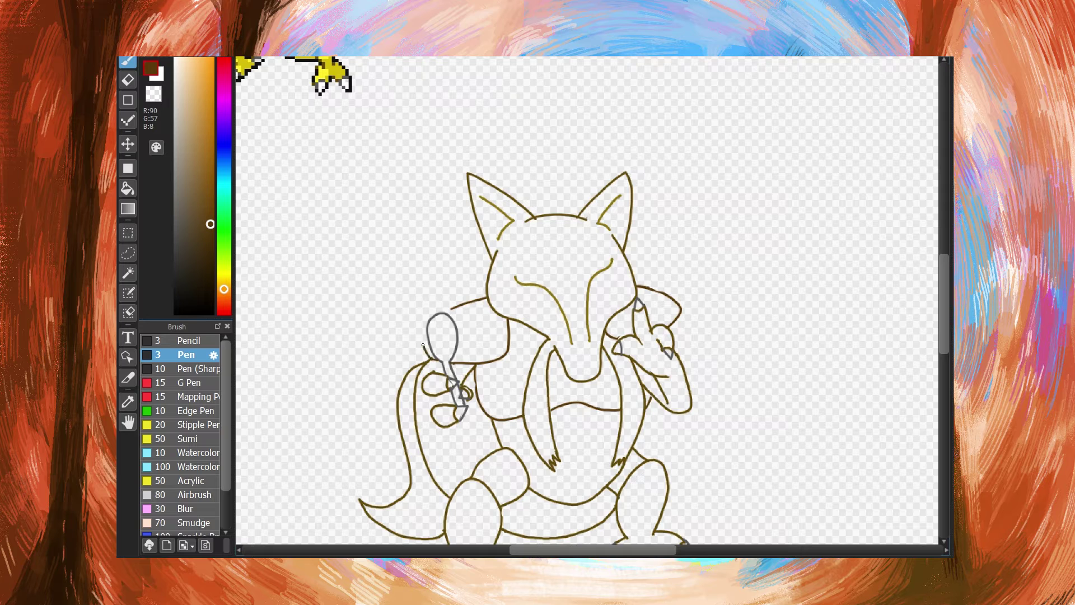
pyautogui.press('e')
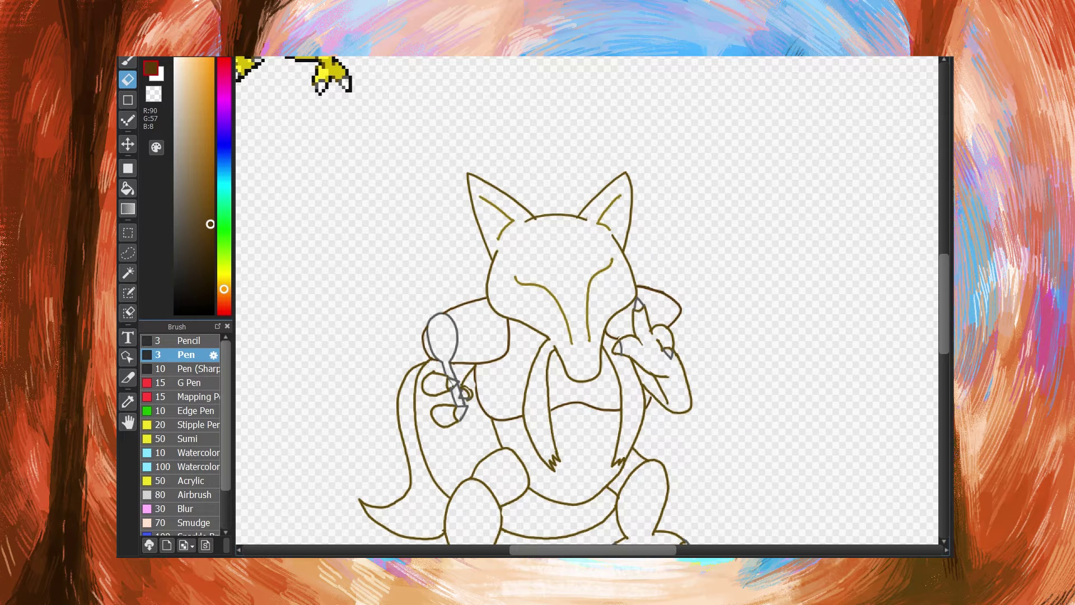
# Step: Sample the sprite's bright yellow (255, 238, 41) and fill the head, body, limbs and tail, enlarging the pen to size 30
pyautogui.scroll(-3, 456, 295)
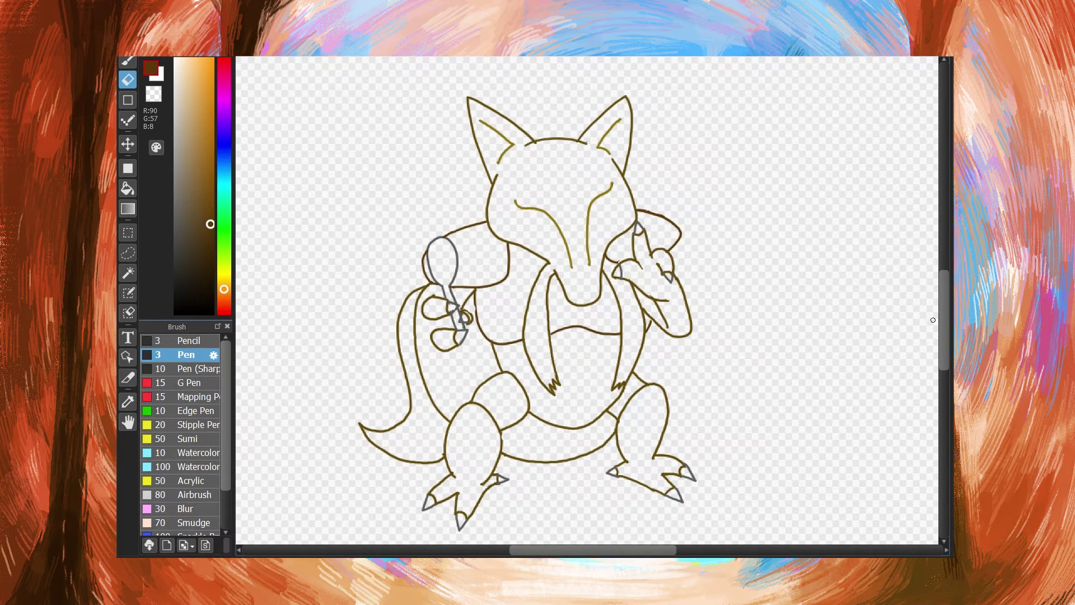
pyautogui.rightClick(327, 168)
pyautogui.moveTo(944, 319)
pyautogui.mouseDown()
pyautogui.moveTo(944, 266)
pyautogui.moveTo(944, 306)
pyautogui.mouseUp()
pyautogui.press('b')
pyautogui.moveTo(431, 384); pyautogui.dragTo(436, 394)
pyautogui.moveTo(944, 307)
pyautogui.mouseDown()
pyautogui.moveTo(944, 318)
pyautogui.moveTo(944, 271)
pyautogui.moveTo(944, 327)
pyautogui.mouseUp()
pyautogui.press('i')
pyautogui.click(327, 168)
pyautogui.click(213, 355)
pyautogui.write('30')
pyautogui.press('Return')
pyautogui.press('b')
pyautogui.moveTo(551, 344)
pyautogui.mouseDown()
pyautogui.moveTo(543, 231)
pyautogui.moveTo(493, 180)
pyautogui.moveTo(484, 100)
pyautogui.moveTo(517, 124)
pyautogui.moveTo(533, 192)
pyautogui.moveTo(573, 239)
pyautogui.moveTo(592, 234)
pyautogui.moveTo(626, 181)
pyautogui.moveTo(548, 114)
pyautogui.moveTo(588, 168)
pyautogui.moveTo(603, 93)
pyautogui.moveTo(627, 129)
pyautogui.mouseUp()
pyautogui.moveTo(624, 235)
pyautogui.mouseDown()
pyautogui.moveTo(668, 251)
pyautogui.moveTo(662, 283)
pyautogui.moveTo(635, 309)
pyautogui.moveTo(617, 238)
pyautogui.moveTo(501, 318)
pyautogui.moveTo(599, 309)
pyautogui.moveTo(612, 354)
pyautogui.moveTo(533, 341)
pyautogui.moveTo(593, 330)
pyautogui.moveTo(650, 370)
pyautogui.moveTo(622, 433)
pyautogui.moveTo(666, 433)
pyautogui.moveTo(510, 404)
pyautogui.moveTo(602, 394)
pyautogui.moveTo(467, 382)
pyautogui.moveTo(483, 411)
pyautogui.moveTo(469, 468)
pyautogui.moveTo(473, 443)
pyautogui.moveTo(395, 414)
pyautogui.moveTo(412, 298)
pyautogui.moveTo(425, 397)
pyautogui.moveTo(486, 320)
pyautogui.moveTo(454, 258)
pyautogui.moveTo(454, 300)
pyautogui.moveTo(493, 371)
pyautogui.moveTo(517, 370)
pyautogui.moveTo(543, 300)
pyautogui.mouseUp()
# Step: Sample the brown (123, 82, 8), set the pen to size 15 and fill the left shoulder and the left part of the chest
pyautogui.scroll(4, 476, 330)
pyautogui.keyDown('alt'); pyautogui.click(295, 114); pyautogui.keyUp('alt')
pyautogui.scroll(-4, 296, 113)
pyautogui.doubleClick(186, 355)
pyautogui.write('15')
pyautogui.press('Return')
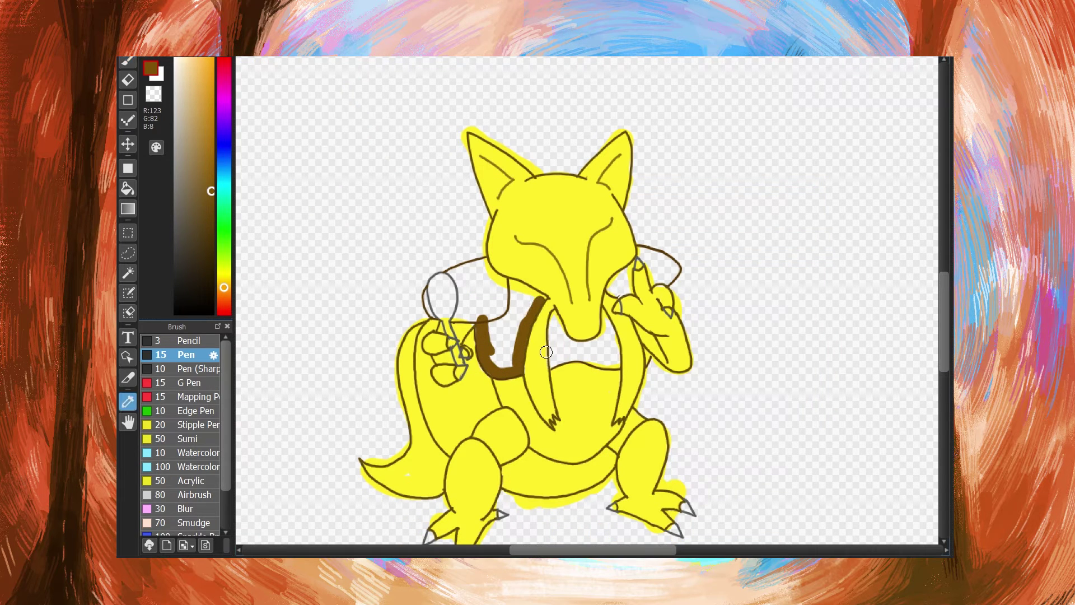
pyautogui.keyDown('alt'); pyautogui.click(541, 328); pyautogui.keyUp('alt')
pyautogui.keyDown('alt'); pyautogui.click(488, 343); pyautogui.keyUp('alt')
pyautogui.moveTo(490, 346)
pyautogui.mouseDown()
pyautogui.moveTo(530, 293)
pyautogui.moveTo(542, 296)
pyautogui.moveTo(513, 295)
pyautogui.moveTo(478, 315)
pyautogui.moveTo(460, 309)
pyautogui.moveTo(479, 262)
pyautogui.moveTo(497, 282)
pyautogui.moveTo(483, 305)
pyautogui.moveTo(474, 274)
pyautogui.moveTo(428, 289)
pyautogui.mouseUp()
# Step: Reduce the pen size and paint brown around the spoon, covering the leftover specks on the left shoulder and chest
pyautogui.press('[')
pyautogui.scroll(2, 476, 347)
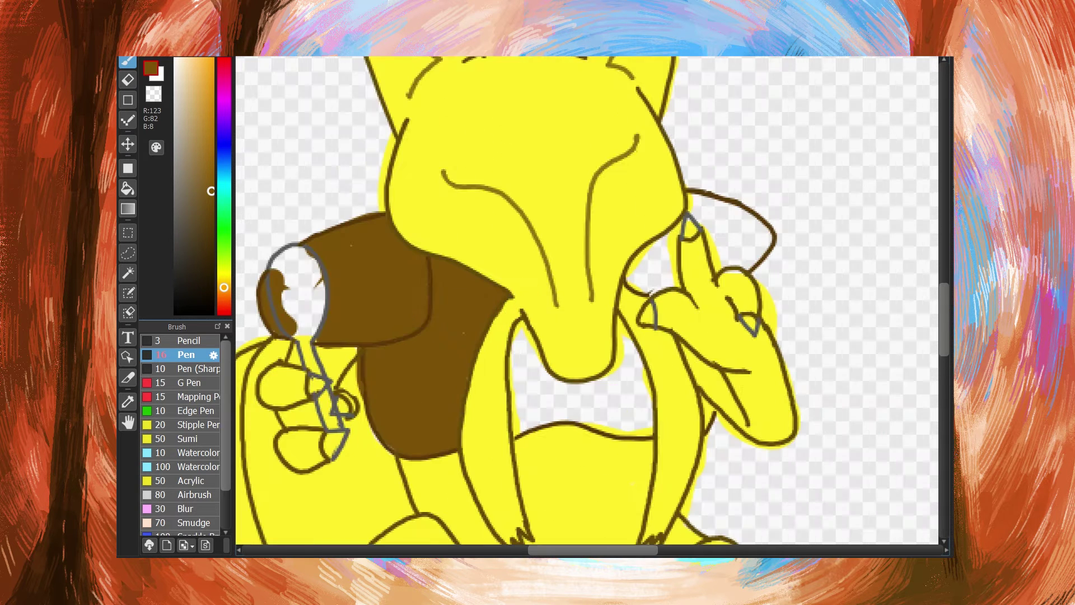
pyautogui.keyDown('alt'); pyautogui.click(369, 456); pyautogui.keyUp('alt')
pyautogui.keyDown('alt'); pyautogui.click(351, 332); pyautogui.keyUp('alt')
pyautogui.moveTo(327, 335); pyautogui.dragTo(313, 337)
pyautogui.click(345, 246)
pyautogui.click(463, 323)
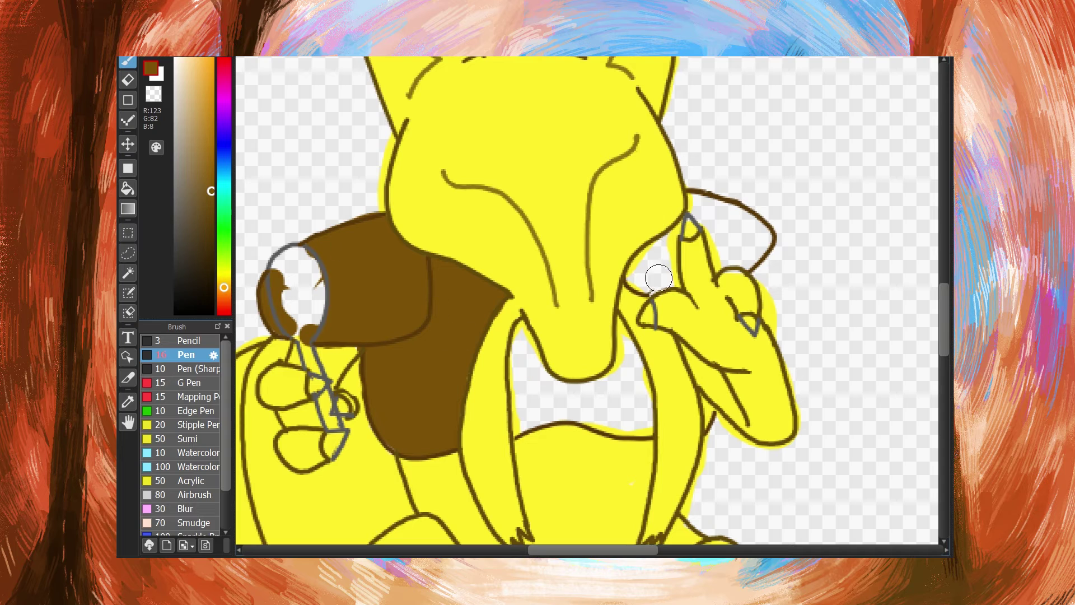
# Step: Fill the right shoulder behind the raised hand with brown, then sample the body yellow for touch-ups with a smaller pen
pyautogui.moveTo(659, 278)
pyautogui.mouseDown()
pyautogui.moveTo(690, 196)
pyautogui.moveTo(754, 223)
pyautogui.moveTo(748, 263)
pyautogui.moveTo(709, 237)
pyautogui.moveTo(703, 220)
pyautogui.moveTo(754, 244)
pyautogui.mouseUp()
pyautogui.press('[')
pyautogui.press('[')
pyautogui.press('[')
pyautogui.keyDown('alt'); pyautogui.click(737, 288); pyautogui.keyUp('alt')
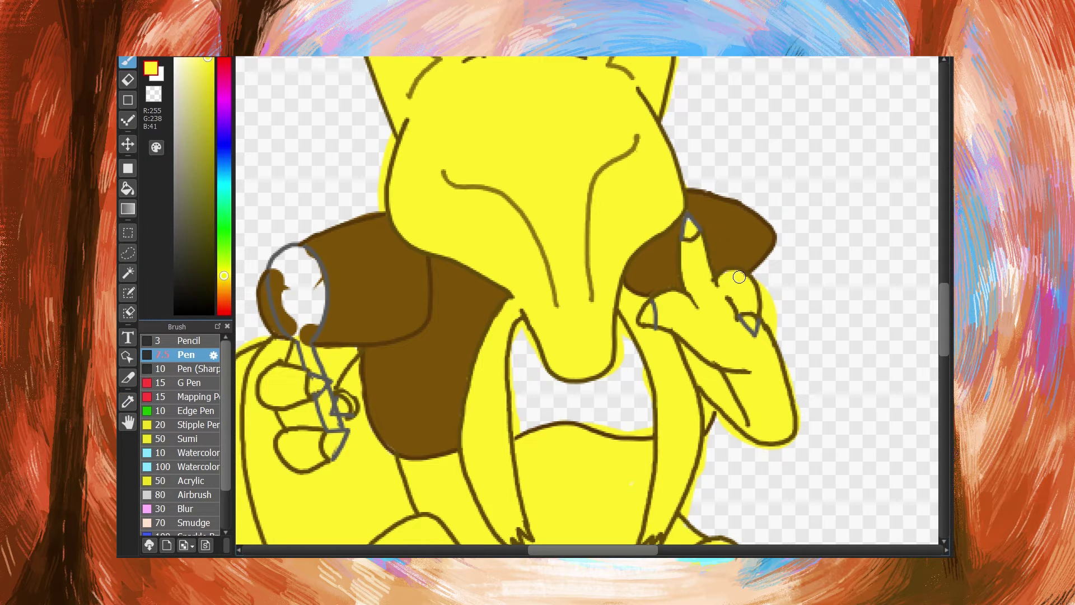
# Step: Fill the chest area between the whiskers with brown and cover the small gap on the belly with yellow
pyautogui.keyDown('alt'); pyautogui.click(448, 411); pyautogui.keyUp('alt')
pyautogui.moveTo(519, 430)
pyautogui.mouseDown()
pyautogui.moveTo(525, 331)
pyautogui.moveTo(548, 380)
pyautogui.moveTo(615, 371)
pyautogui.moveTo(617, 328)
pyautogui.moveTo(640, 362)
pyautogui.moveTo(637, 428)
pyautogui.moveTo(648, 390)
pyautogui.moveTo(626, 355)
pyautogui.moveTo(638, 388)
pyautogui.moveTo(618, 431)
pyautogui.moveTo(585, 419)
pyautogui.moveTo(531, 424)
pyautogui.moveTo(522, 413)
pyautogui.moveTo(529, 403)
pyautogui.moveTo(611, 418)
pyautogui.moveTo(615, 379)
pyautogui.moveTo(548, 399)
pyautogui.moveTo(536, 375)
pyautogui.moveTo(600, 399)
pyautogui.mouseUp()
pyautogui.keyDown('alt'); pyautogui.click(634, 482); pyautogui.keyUp('alt')
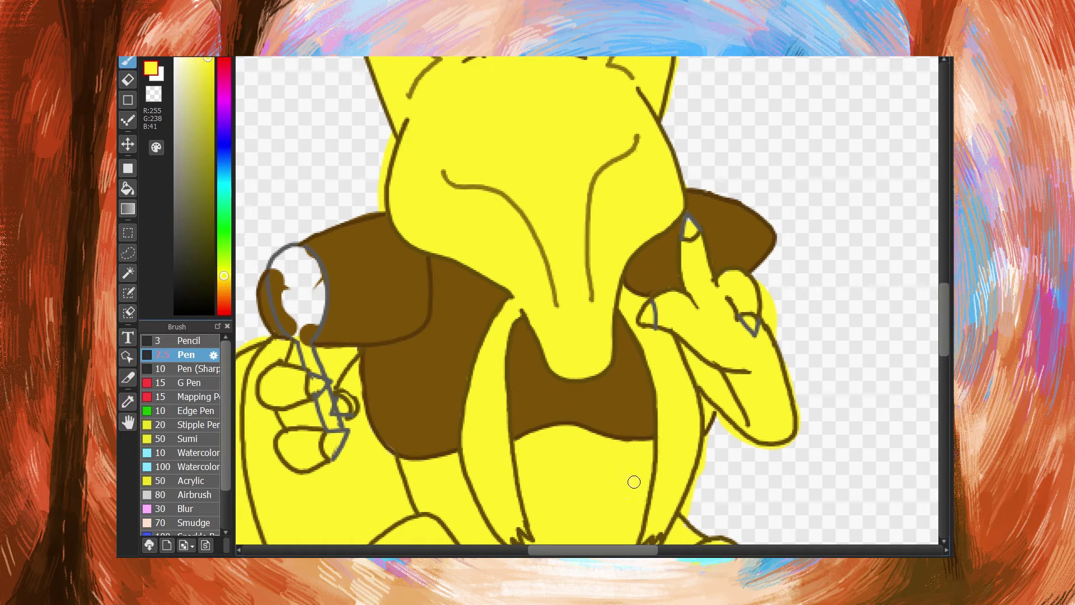
pyautogui.press('e')
pyautogui.scroll(-5, 748, 349)
pyautogui.press('b')
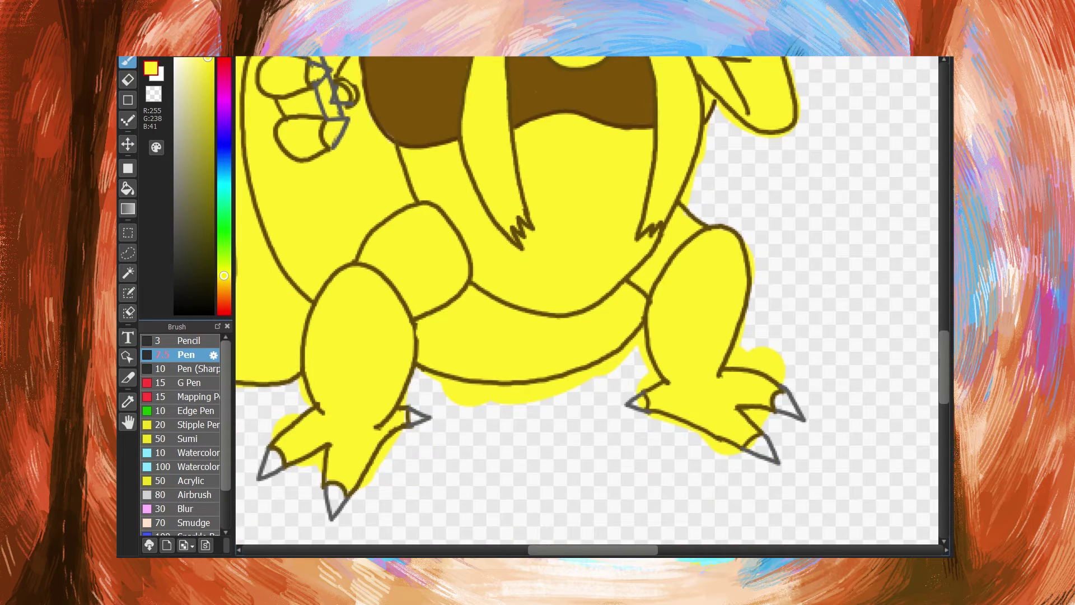
pyautogui.press('e')
# Step: Sample the light grey (222, 222, 222) from the sprite's spoon and fill the spoon with it
pyautogui.hotkey('ctrl', '-')
pyautogui.scroll(4, 294, 368)
pyautogui.scroll(2, 329, 140)
pyautogui.keyDown('alt'); pyautogui.click(329, 76); pyautogui.keyUp('alt')
pyautogui.hotkey('ctrl', '+')
pyautogui.scroll(-5, 392, 305)
pyautogui.press('b')
pyautogui.moveTo(395, 306); pyautogui.dragTo(393, 274)
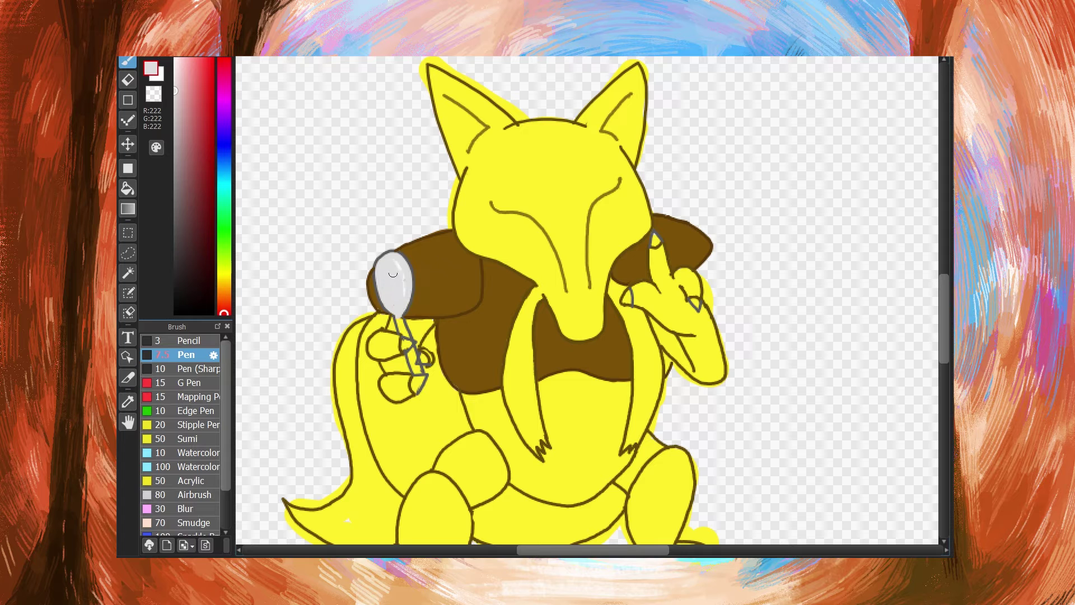
# Step: Fill the finger and toe claws with white (255, 255, 255) and cover the small gap in the tail with yellow
pyautogui.moveTo(943, 293)
pyautogui.mouseDown()
pyautogui.moveTo(943, 244)
pyautogui.moveTo(943, 304)
pyautogui.mouseUp()
pyautogui.keyDown('alt'); pyautogui.click(267, 223); pyautogui.keyUp('alt')
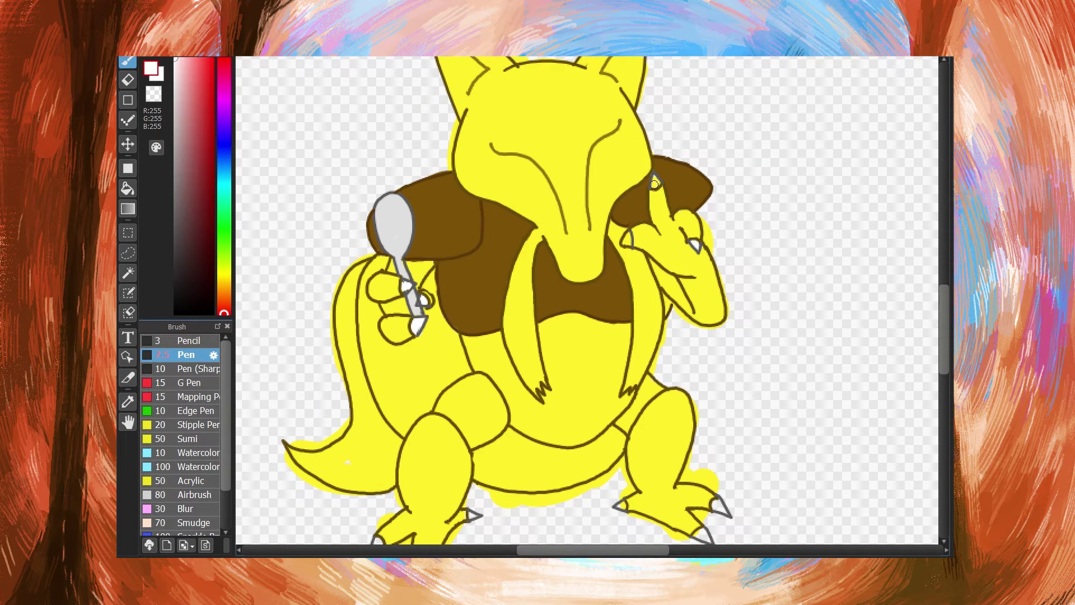
pyautogui.scroll(-5, 626, 275)
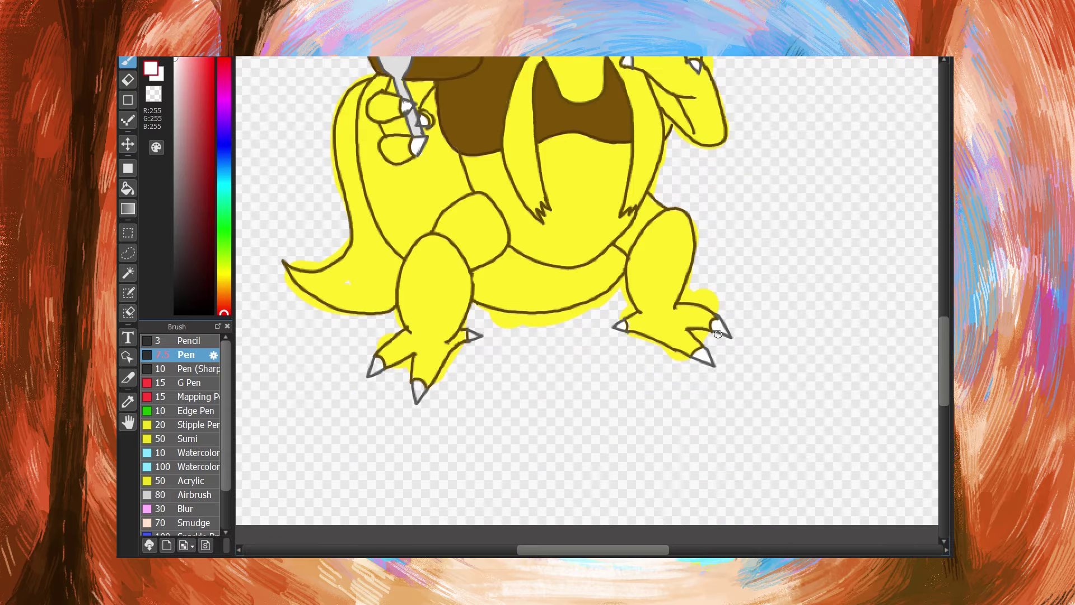
pyautogui.keyDown('alt'); pyautogui.click(364, 299); pyautogui.keyUp('alt')
pyautogui.moveTo(351, 283); pyautogui.dragTo(344, 282)
# Step: Select the yellow areas with the Magic Wand and shade them with the size 80 Airbrush in darker yellow (213, 189, 8)
pyautogui.hotkey('ctrl', '-')
pyautogui.hotkey('ctrl', '-')
pyautogui.scroll(11, 412, 319)
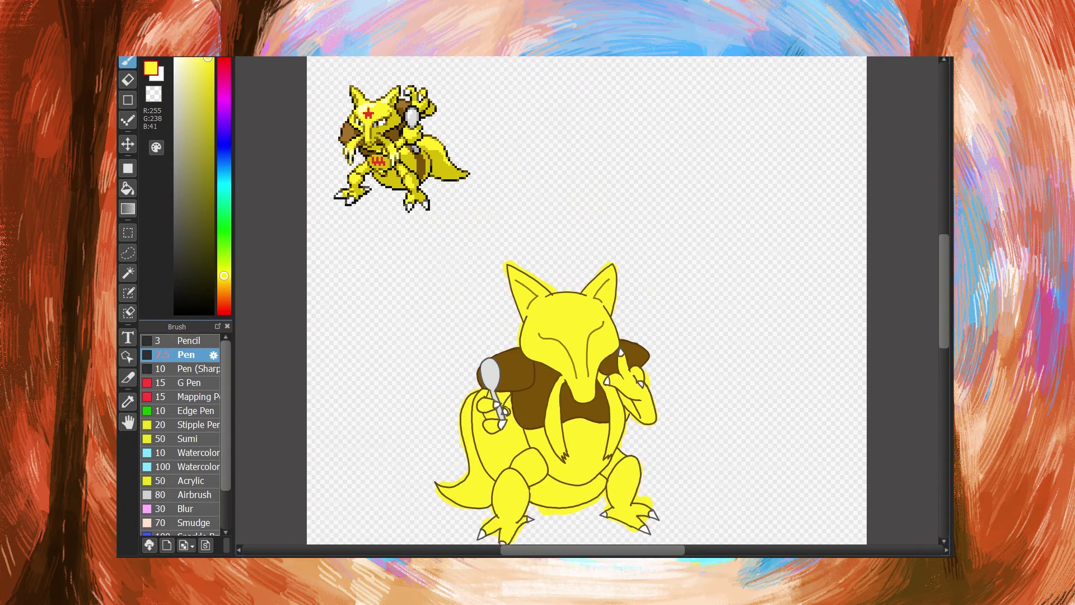
pyautogui.scroll(-1, 412, 319)
pyautogui.keyDown('alt'); pyautogui.click(396, 97); pyautogui.keyUp('alt')
pyautogui.click(128, 272)
pyautogui.click(566, 313)
pyautogui.click(194, 494)
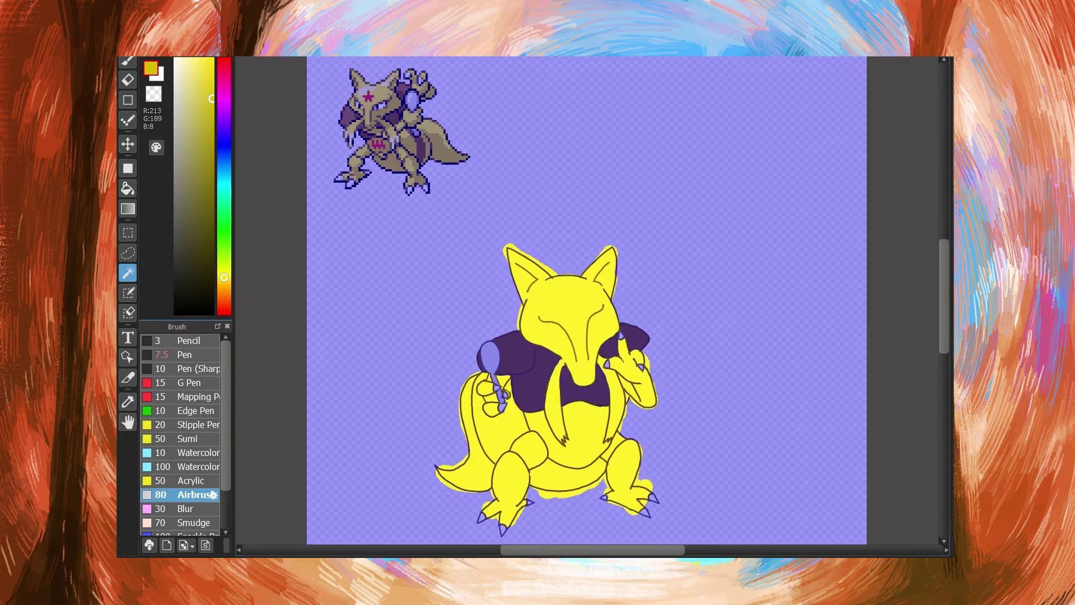
pyautogui.click(127, 62)
pyautogui.moveTo(607, 317); pyautogui.dragTo(582, 370)
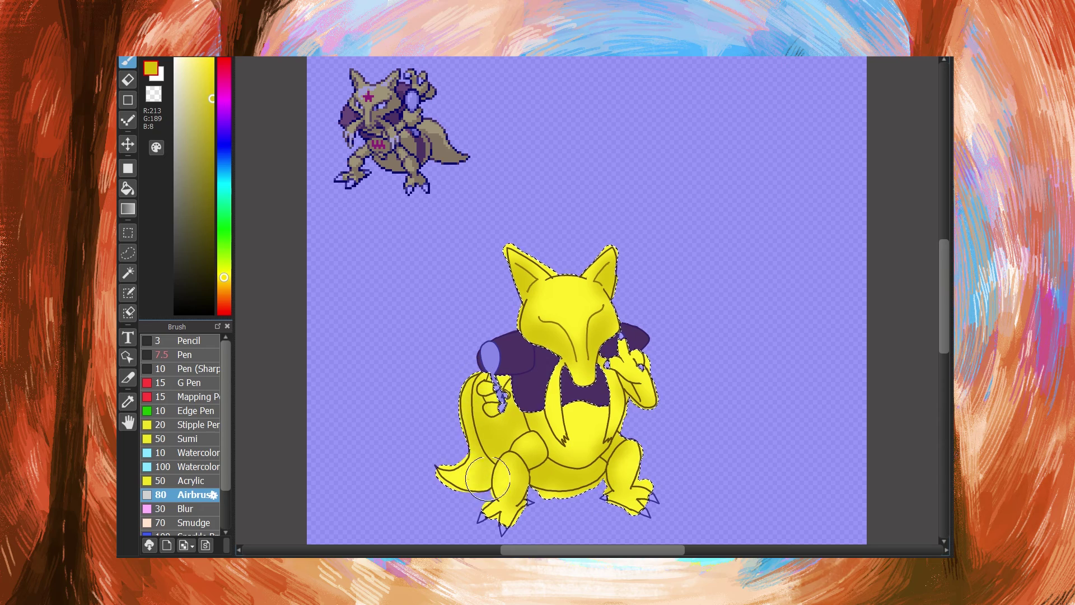
# Step: Soften the shading with yellow (255, 238, 41), airbrush pale yellow (255, 255, 189) highlights, and deepen the shadows with (213, 189, 8)
pyautogui.keyDown('alt'); pyautogui.click(554, 318); pyautogui.keyUp('alt')
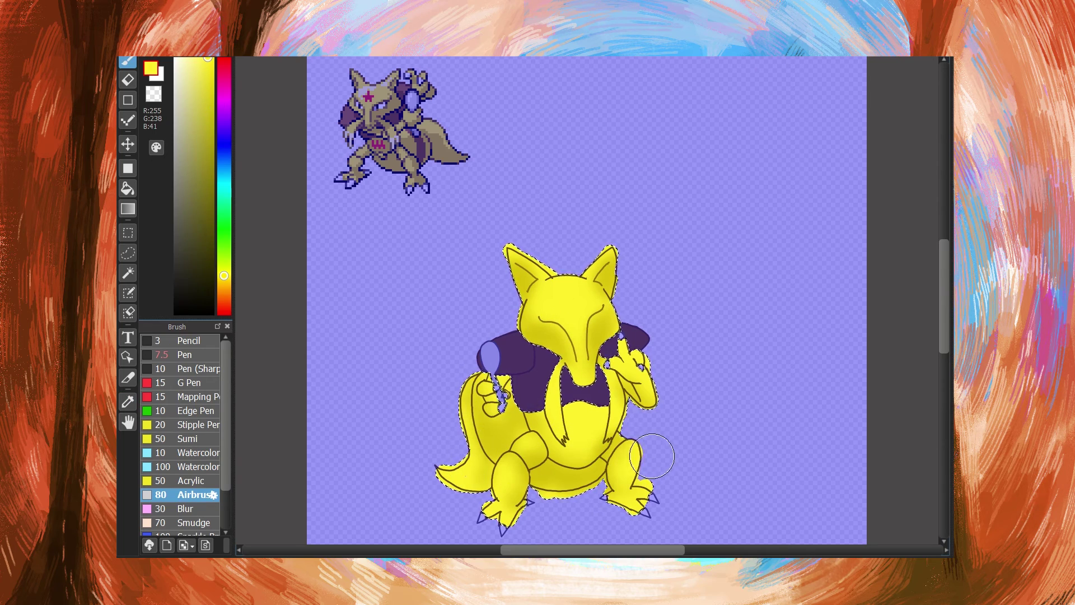
pyautogui.keyDown('alt'); pyautogui.click(567, 315); pyautogui.keyUp('alt')
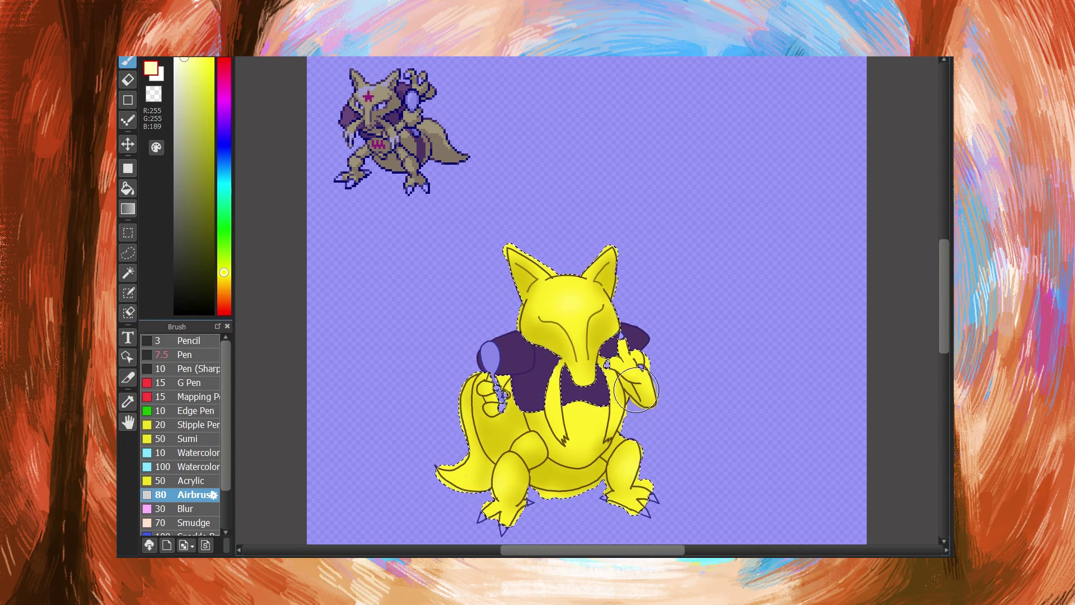
pyautogui.press('alt')
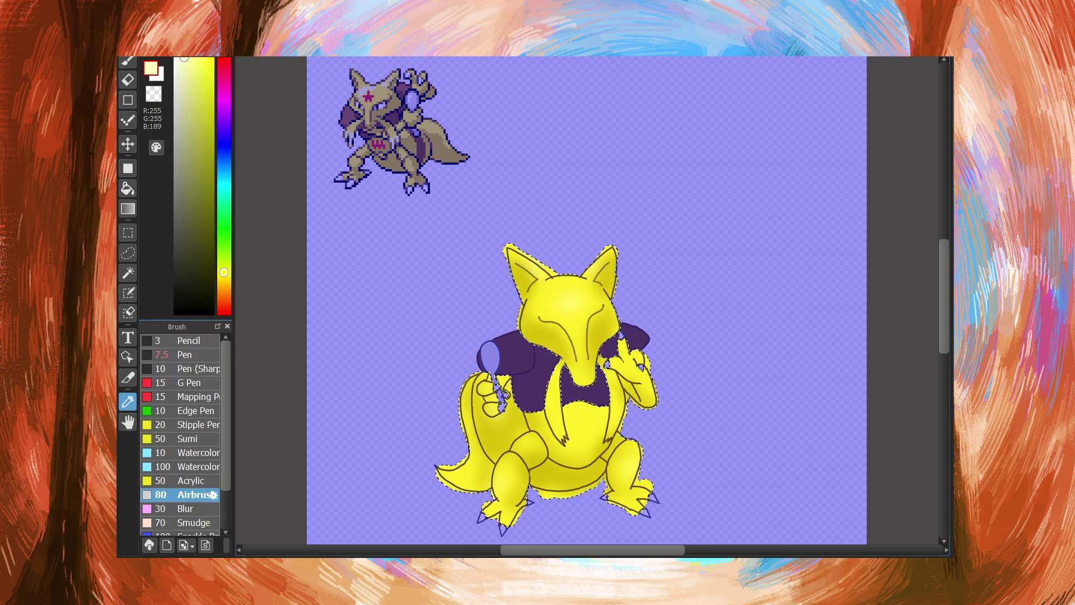
pyautogui.keyDown('alt'); pyautogui.click(560, 354); pyautogui.keyUp('alt')
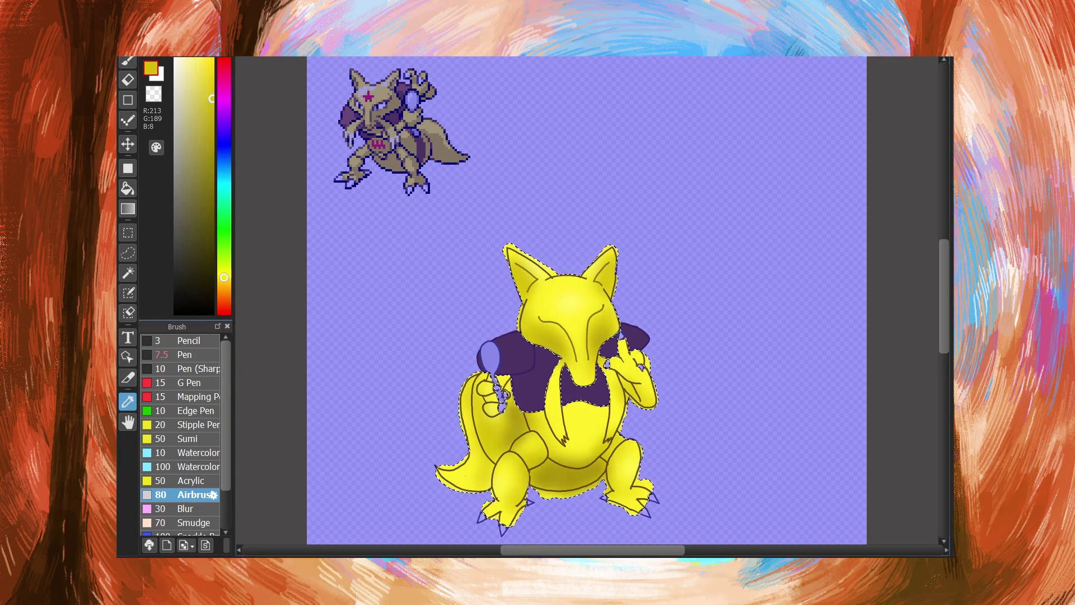
pyautogui.keyDown('alt'); pyautogui.click(539, 489); pyautogui.keyUp('alt')
# Step: Select the brown shoulder areas with the Magic Wand and airbrush highlights in lighter brown (164, 115, 41)
pyautogui.scroll(-1, 598, 442)
pyautogui.hotkey('ctrl', 'd')
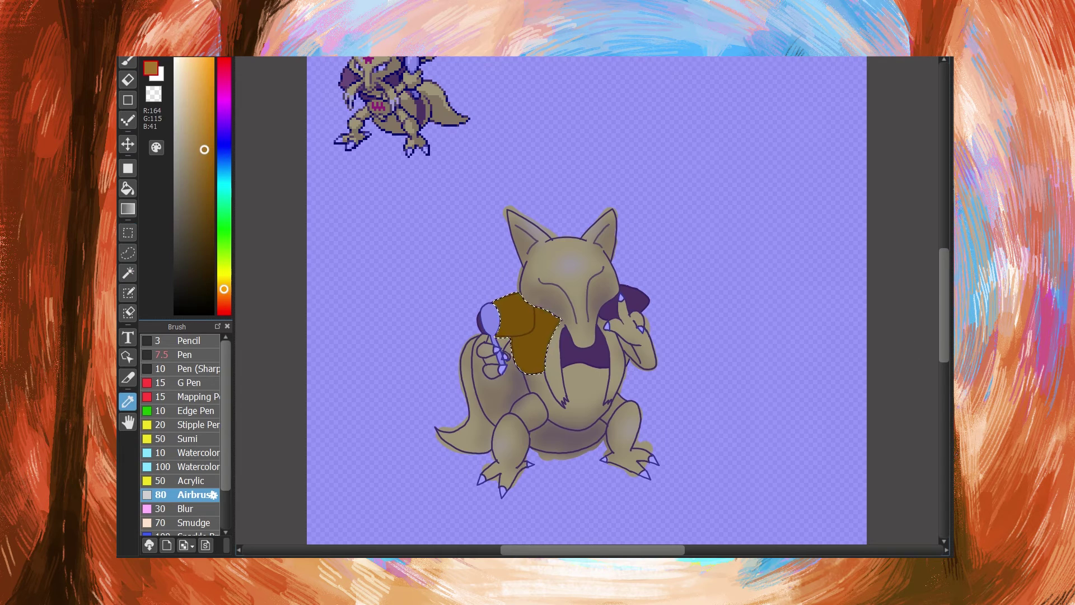
pyautogui.moveTo(497, 309)
pyautogui.mouseDown()
pyautogui.moveTo(551, 290)
pyautogui.moveTo(476, 320)
pyautogui.mouseUp()
pyautogui.press('w')
pyautogui.click(481, 324)
pyautogui.press('b')
pyautogui.press('w')
pyautogui.click(636, 300)
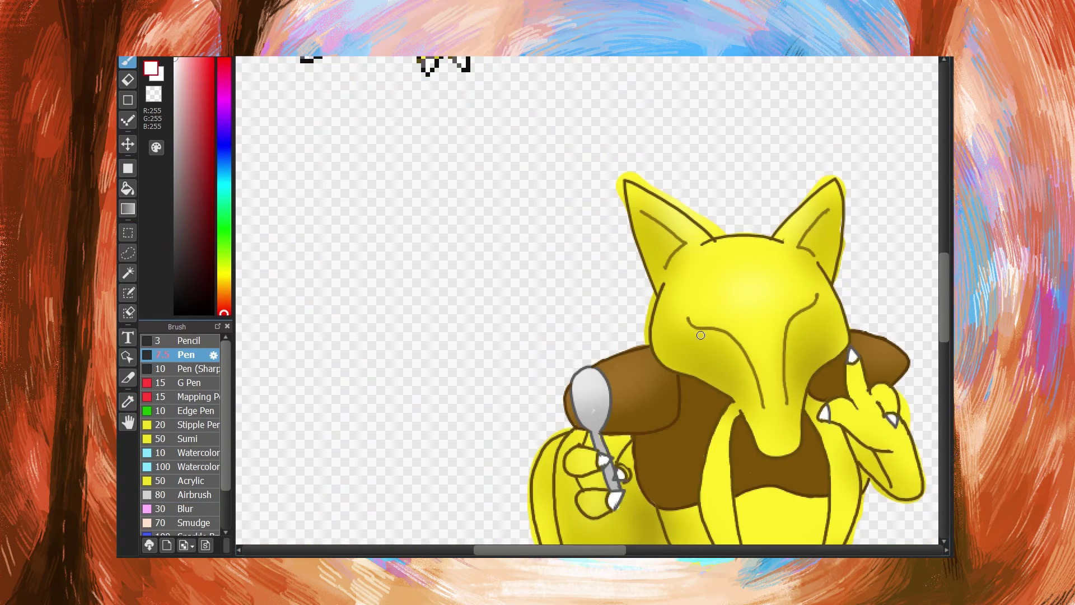
# Step: Paint both eyes white (255, 255, 255) beneath the brow lines with the Pen
pyautogui.moveTo(701, 335); pyautogui.dragTo(726, 343)
pyautogui.moveTo(805, 313)
pyautogui.mouseDown()
pyautogui.moveTo(791, 330)
pyautogui.moveTo(808, 324)
pyautogui.mouseUp()
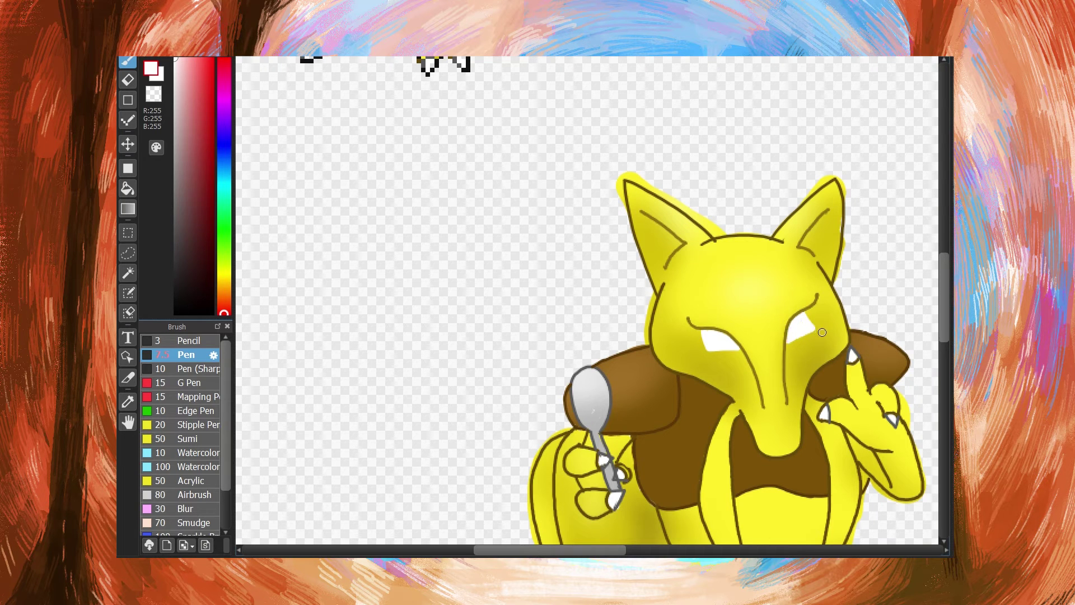
# Step: Sample the dark yellow (210, 187, 10) of the face, trim the white eye beside the snout, and choose the Blur brush
pyautogui.scroll(3, 823, 345)
pyautogui.rightClick(803, 404)
pyautogui.moveTo(789, 405)
pyautogui.mouseDown()
pyautogui.moveTo(815, 392)
pyautogui.moveTo(809, 371)
pyautogui.mouseUp()
pyautogui.click(196, 508)
pyautogui.click(128, 232)
pyautogui.scroll(5, 722, 392)
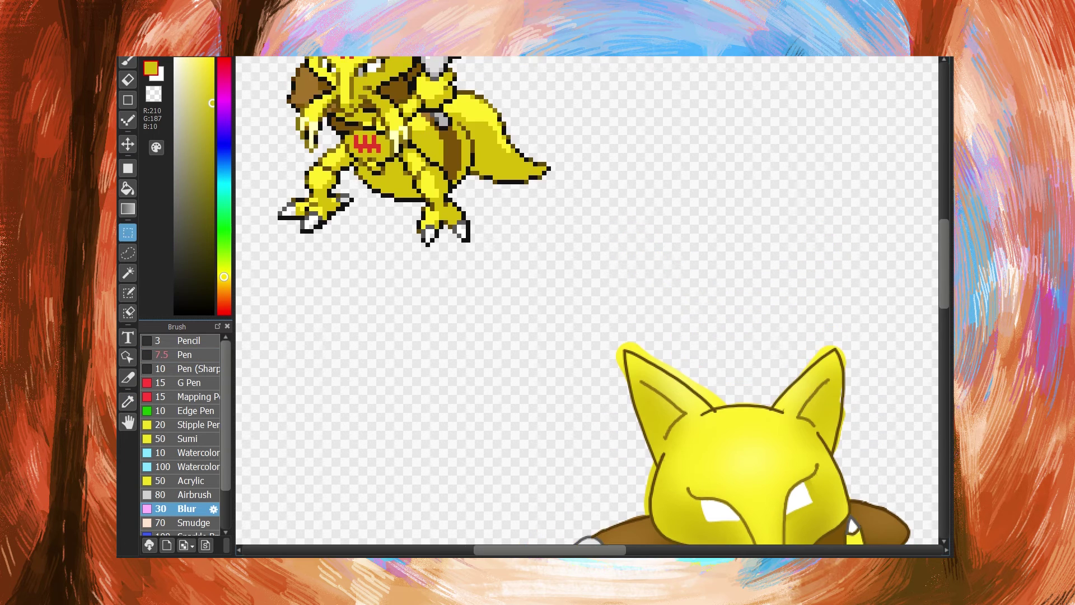
# Step: Select the white eye areas with the Magic Wand and shade them with the Airbrush in grey (180, 180, 180)
pyautogui.click(127, 272)
pyautogui.click(720, 510)
pyautogui.click(127, 402)
pyautogui.click(194, 494)
pyautogui.click(128, 273)
pyautogui.click(800, 500)
pyautogui.click(194, 494)
pyautogui.moveTo(792, 479); pyautogui.dragTo(768, 481)
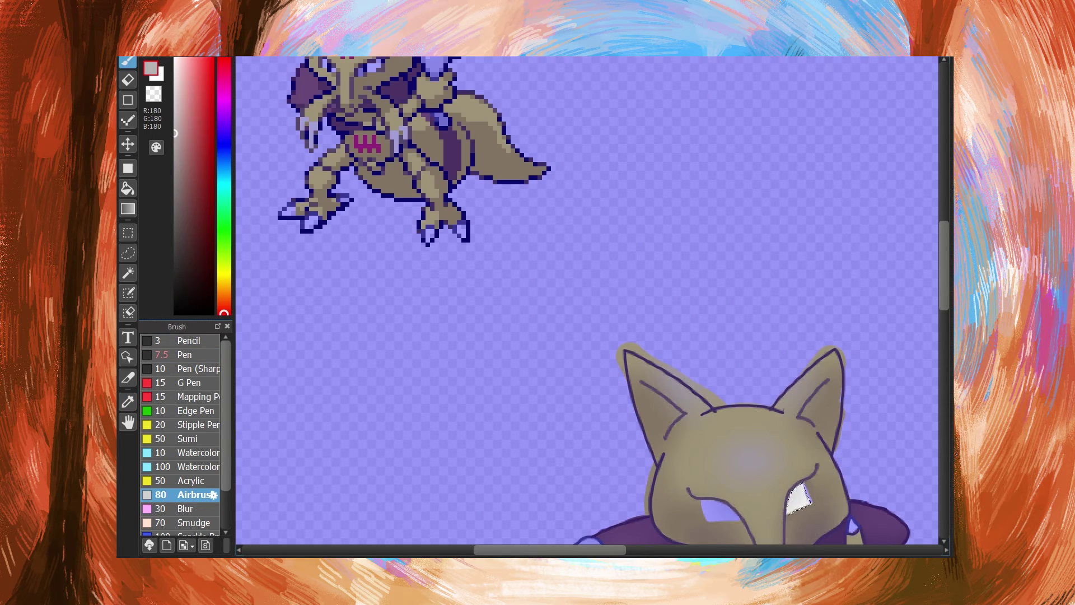
pyautogui.click(127, 232)
pyautogui.click(722, 392)
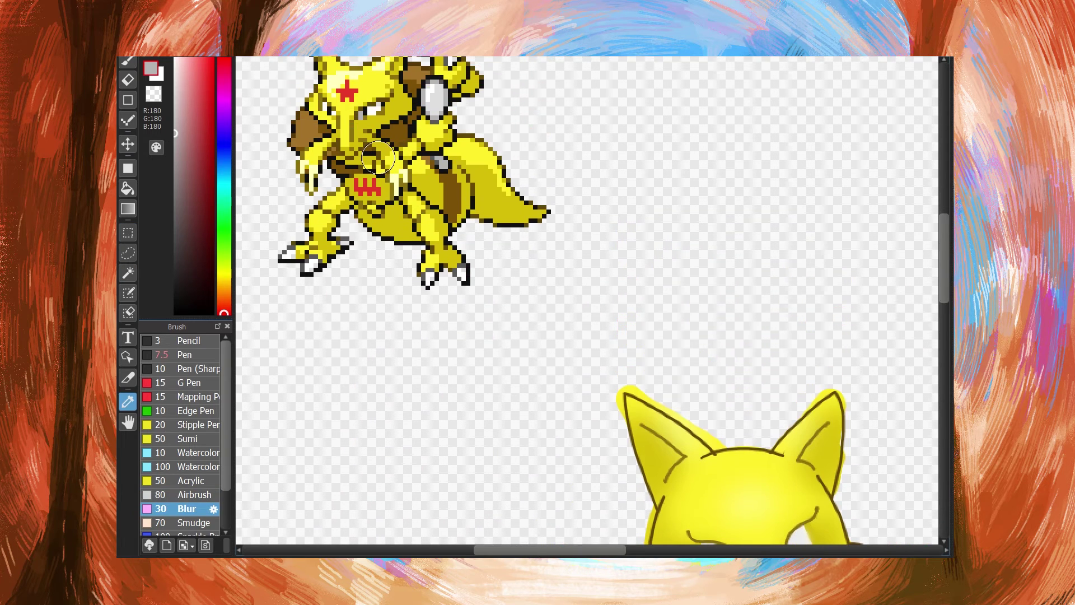
# Step: Set the Pen to size 3 and paint black (16, 16, 16) pupils in both eyes
pyautogui.doubleClick(184, 354)
pyautogui.press('BackSpace')
pyautogui.press('BackSpace')
pyautogui.press('BackSpace')
pyautogui.write('3')
pyautogui.click(776, 407)
pyautogui.scroll(-5, 722, 392)
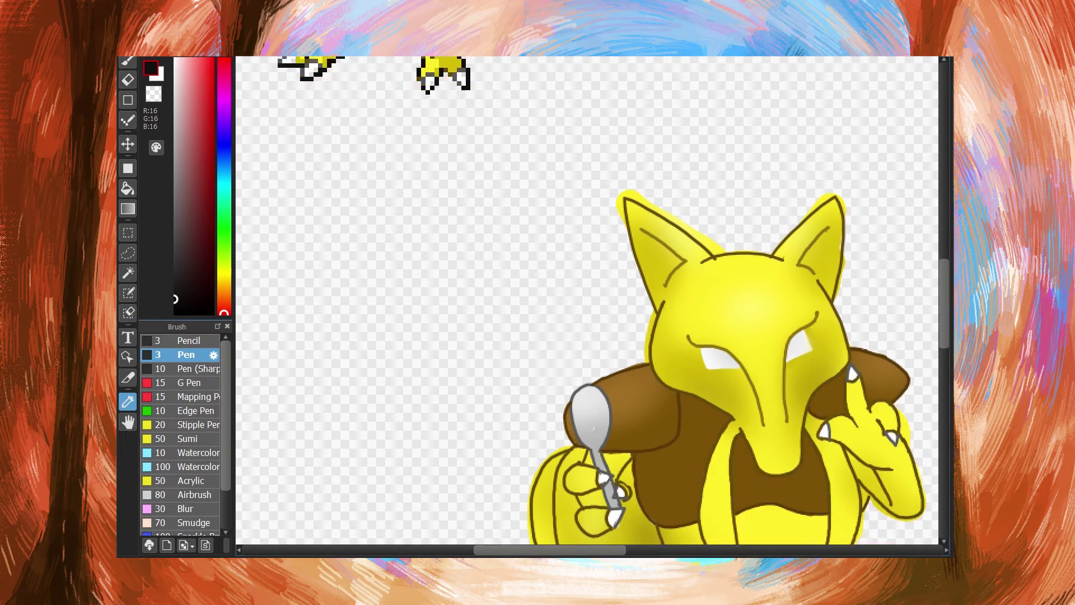
pyautogui.click(128, 62)
pyautogui.moveTo(717, 273); pyautogui.dragTo(719, 283)
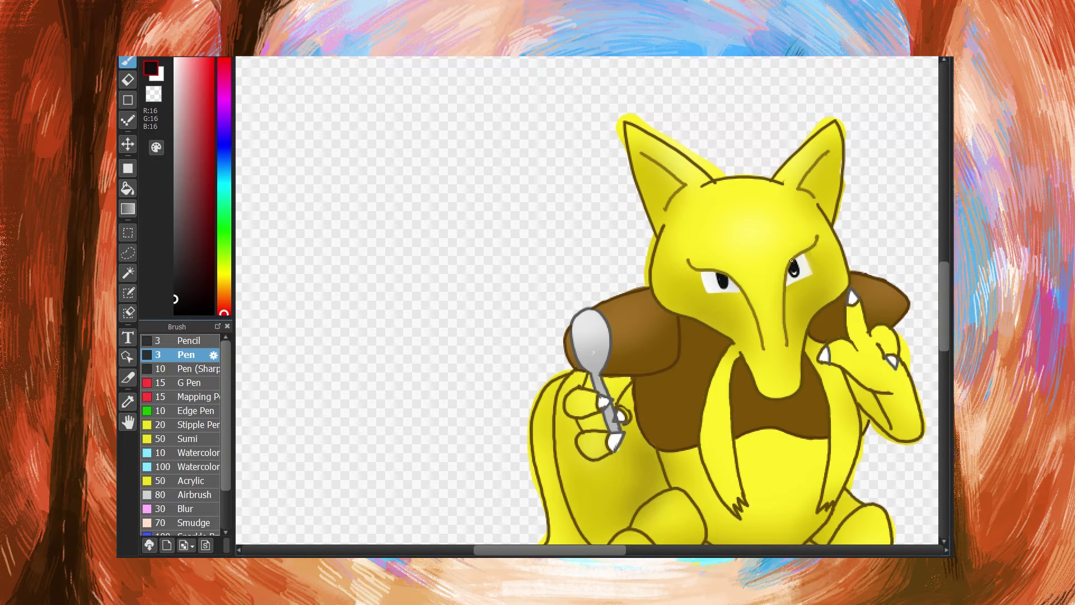
# Step: Sample white (255, 255, 255) and add a small highlight to the pupils with the Pen
pyautogui.keyDown('alt'); pyautogui.click(710, 280); pyautogui.keyUp('alt')
pyautogui.moveTo(717, 279); pyautogui.dragTo(721, 279)
pyautogui.scroll(-3, 817, 289)
pyautogui.scroll(2, 658, 251)
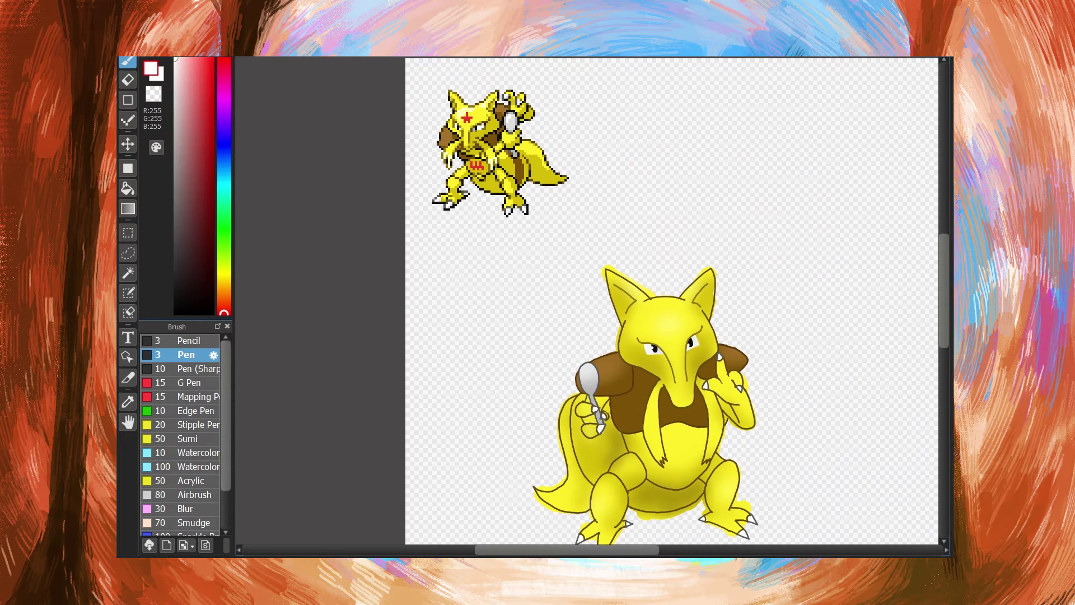
# Step: Set the Pen to size 5, sample the sprite's red (230, 57, 41), and paint a five-pointed star on the forehead
pyautogui.keyDown('alt'); pyautogui.click(467, 119); pyautogui.keyUp('alt')
pyautogui.doubleClick(185, 354)
pyautogui.press('BackSpace')
pyautogui.write('5')
pyautogui.click(776, 407)
pyautogui.scroll(2, 587, 280)
pyautogui.moveTo(537, 550); pyautogui.dragTo(593, 550)
pyautogui.click(127, 61)
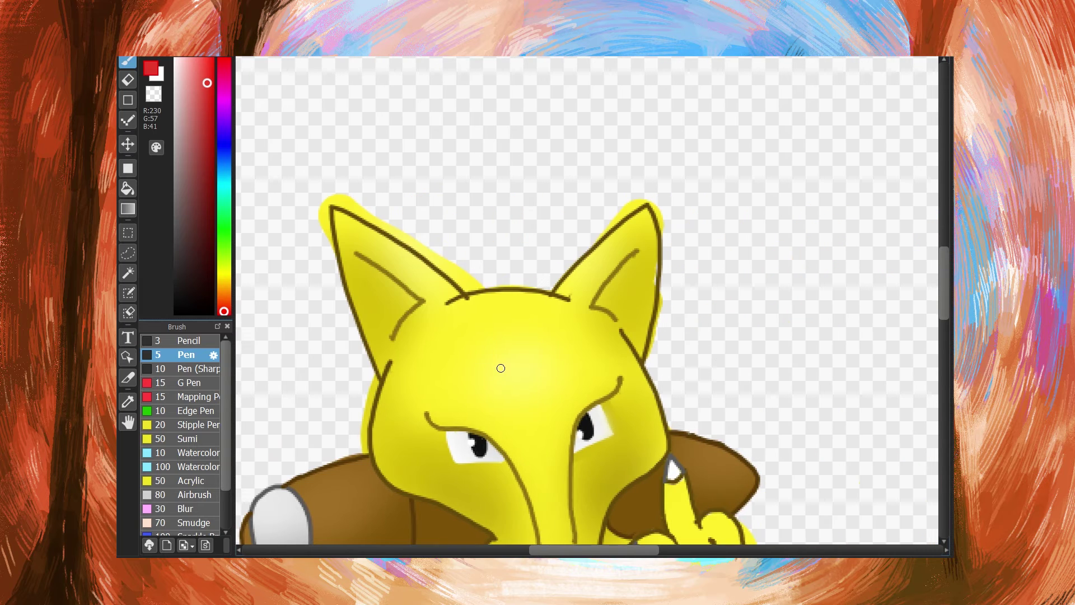
pyautogui.moveTo(489, 365); pyautogui.dragTo(537, 355)
pyautogui.moveTo(537, 356); pyautogui.dragTo(507, 393)
pyautogui.moveTo(505, 346)
pyautogui.mouseDown()
pyautogui.moveTo(538, 385)
pyautogui.moveTo(518, 387)
pyautogui.moveTo(529, 399)
pyautogui.mouseUp()
# Step: Paint three short red marks fanning across the belly with the Pen
pyautogui.scroll(-10, 510, 360)
pyautogui.moveTo(548, 344)
pyautogui.mouseDown()
pyautogui.moveTo(548, 387)
pyautogui.moveTo(554, 327)
pyautogui.moveTo(583, 393)
pyautogui.moveTo(592, 351)
pyautogui.mouseUp()
pyautogui.scroll(-5, 592, 352)
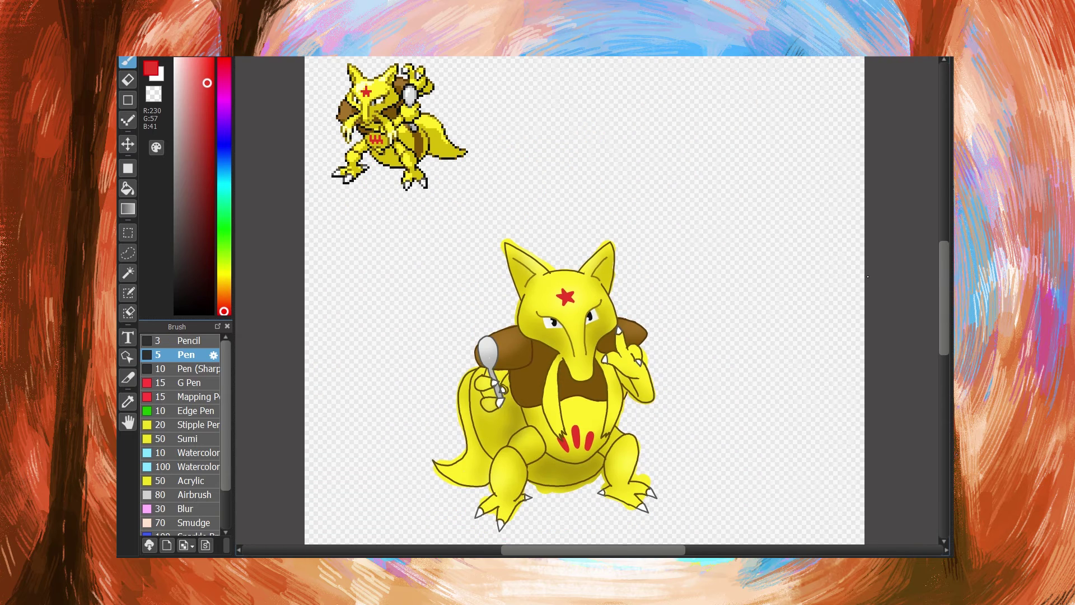
# Step: Sample brown (123, 82, 8) from the sprite and paint a vertical band on the body behind the spoon hand
pyautogui.keyDown('alt'); pyautogui.click(415, 143); pyautogui.keyUp('alt')
pyautogui.scroll(3, 415, 252)
pyautogui.scroll(-4, 415, 252)
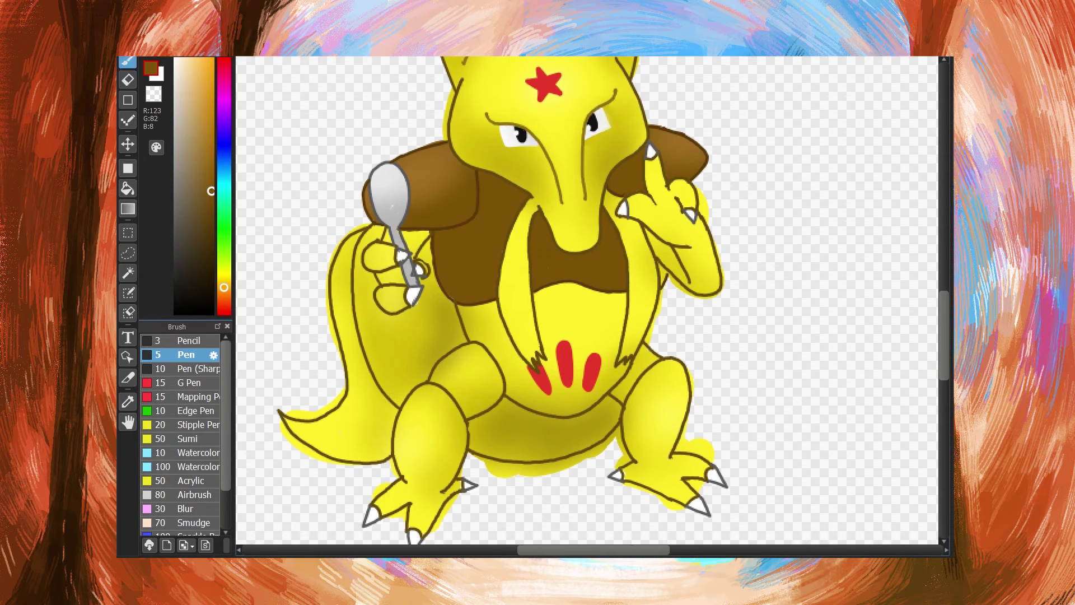
pyautogui.moveTo(391, 399); pyautogui.dragTo(390, 315)
pyautogui.moveTo(412, 388)
pyautogui.mouseDown()
pyautogui.moveTo(405, 344)
pyautogui.moveTo(408, 389)
pyautogui.moveTo(396, 397)
pyautogui.moveTo(391, 366)
pyautogui.moveTo(405, 312)
pyautogui.moveTo(398, 392)
pyautogui.moveTo(397, 355)
pyautogui.mouseUp()
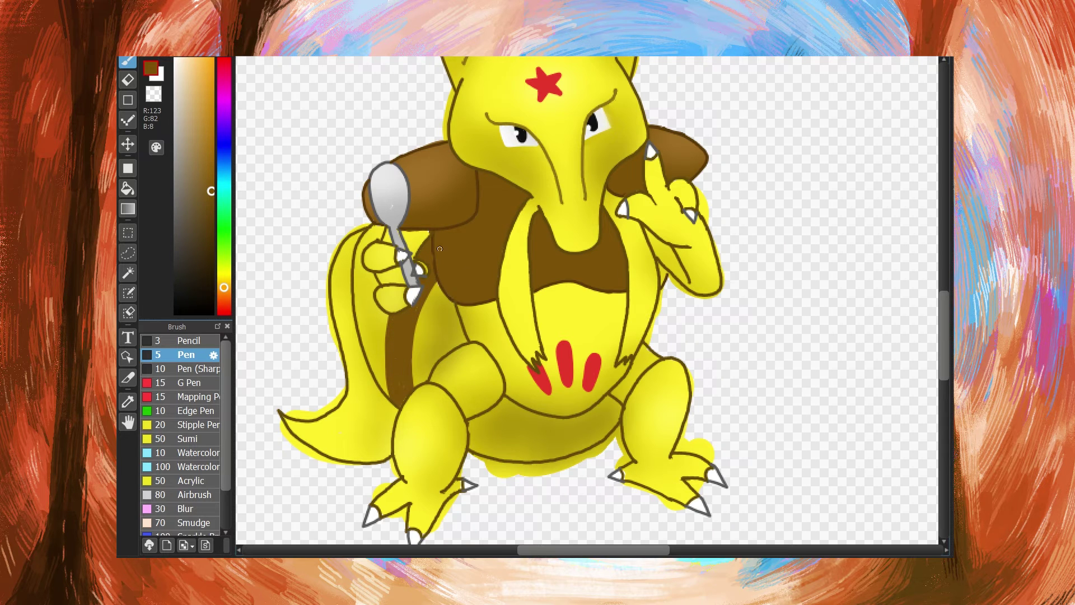
pyautogui.scroll(-2, 406, 266)
pyautogui.moveTo(944, 323); pyautogui.dragTo(944, 305)
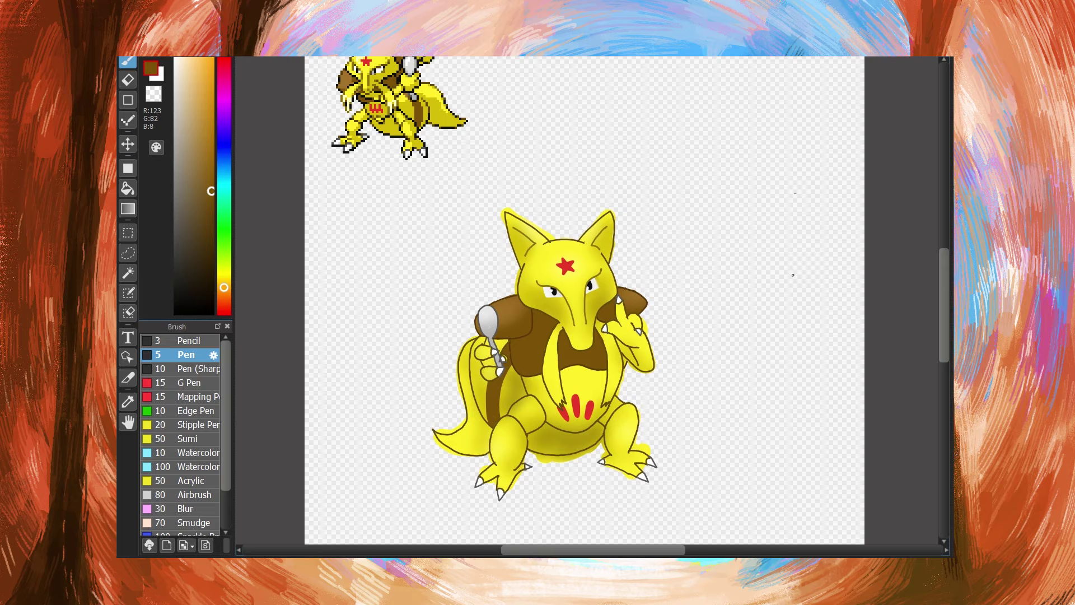
# Step: Select the brown band with the Magic Wand and airbrush it in lighter brown (164, 115, 41)
pyautogui.click(127, 402)
pyautogui.click(512, 318)
pyautogui.click(128, 79)
pyautogui.click(127, 273)
pyautogui.click(493, 400)
pyautogui.click(193, 494)
pyautogui.moveTo(500, 380); pyautogui.dragTo(513, 355)
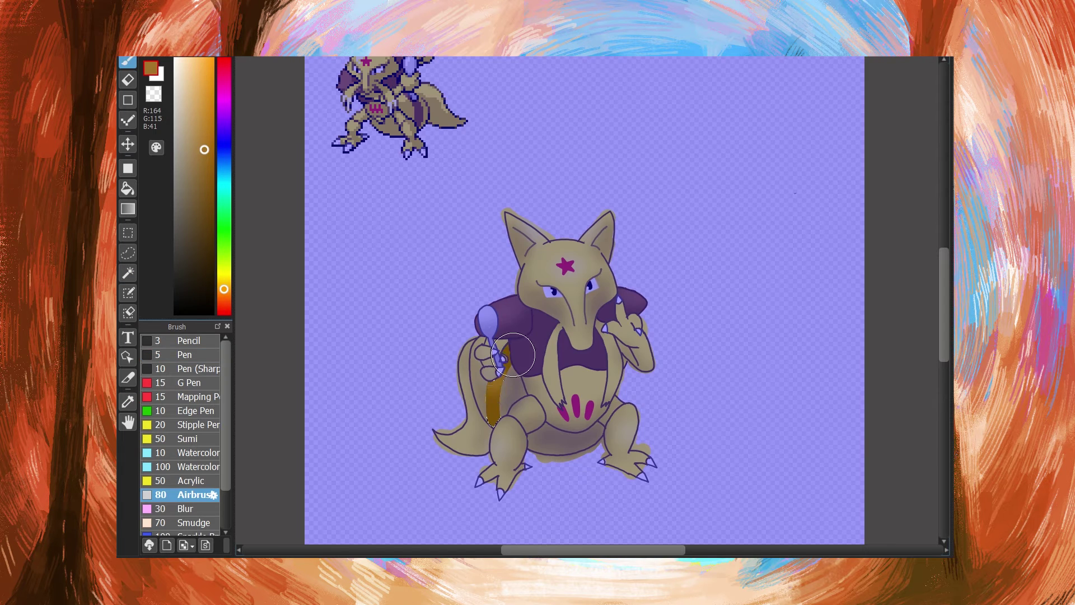
pyautogui.press('m')
# Step: Sample dark yellow (139, 115, 16) from the sprite and airbrush deeper shadows on both ears and the side of the head
pyautogui.click(128, 401)
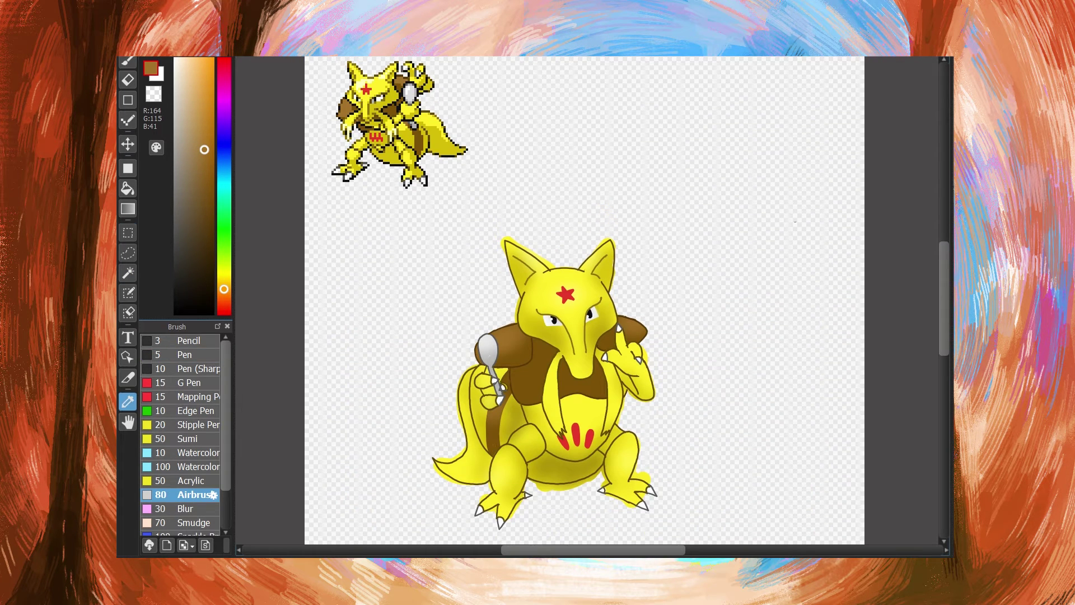
pyautogui.click(368, 119)
pyautogui.click(128, 62)
pyautogui.moveTo(511, 267); pyautogui.dragTo(517, 280)
pyautogui.moveTo(611, 269); pyautogui.dragTo(618, 288)
pyautogui.moveTo(503, 292); pyautogui.dragTo(520, 281)
pyautogui.scroll(3, 520, 281)
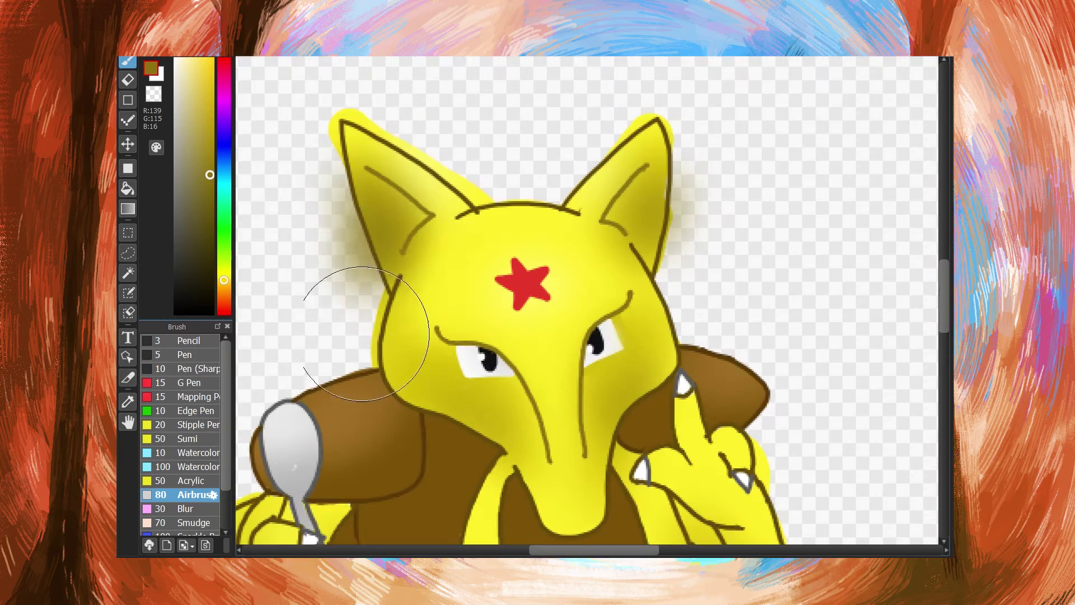
pyautogui.keyDown('alt'); pyautogui.click(384, 269); pyautogui.keyUp('alt')
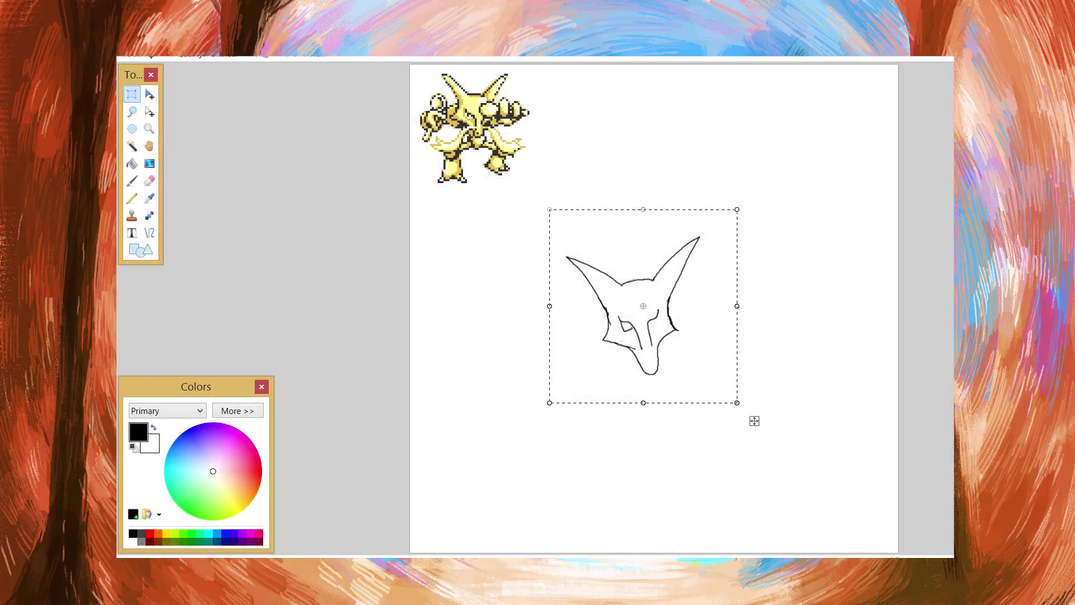
# Step: In paint.net, sketch Alakazam's rounded shoulders, tapered torso and pointed pelvis below the head with the Paintbrush
pyautogui.press('b')
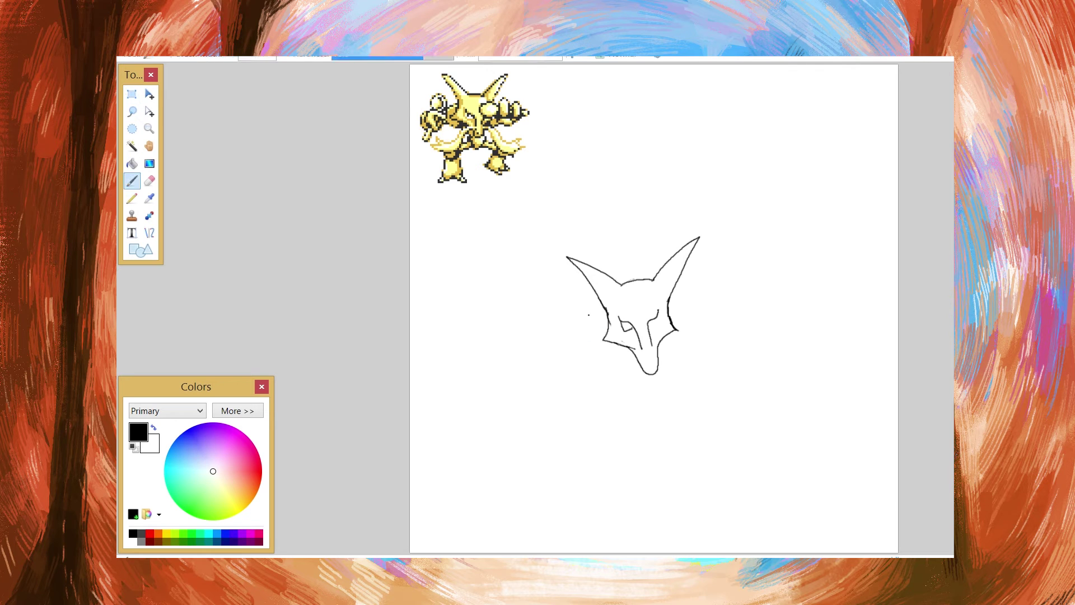
pyautogui.hotkey('ctrl', 'z')
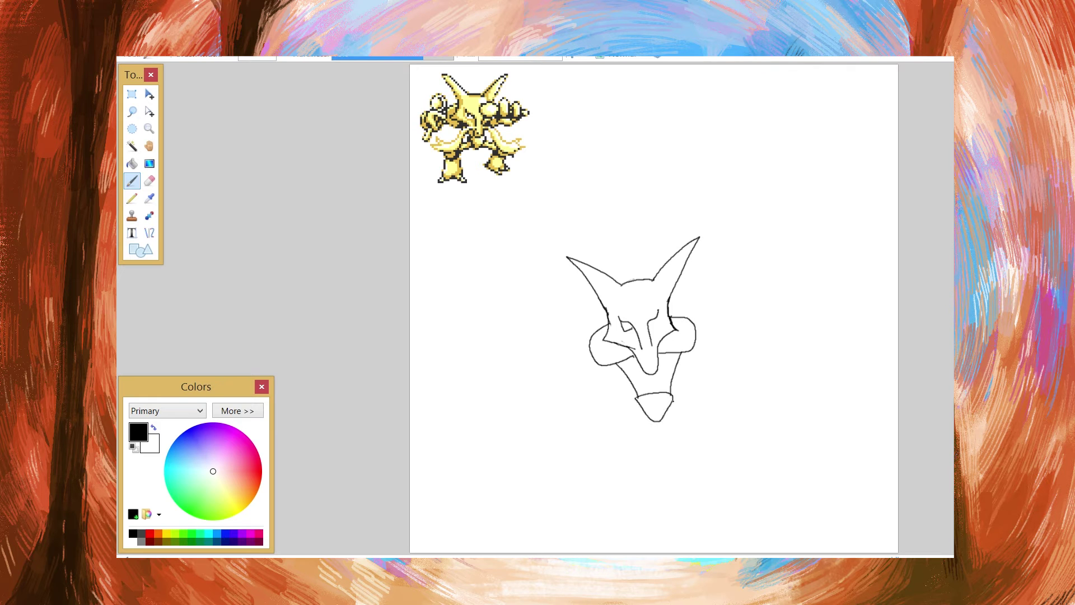
# Step: Sketch both legs spread from the pelvis, with thin thighs, round knee joints and flared lower legs
pyautogui.moveTo(610, 424); pyautogui.dragTo(616, 434)
pyautogui.press('e')
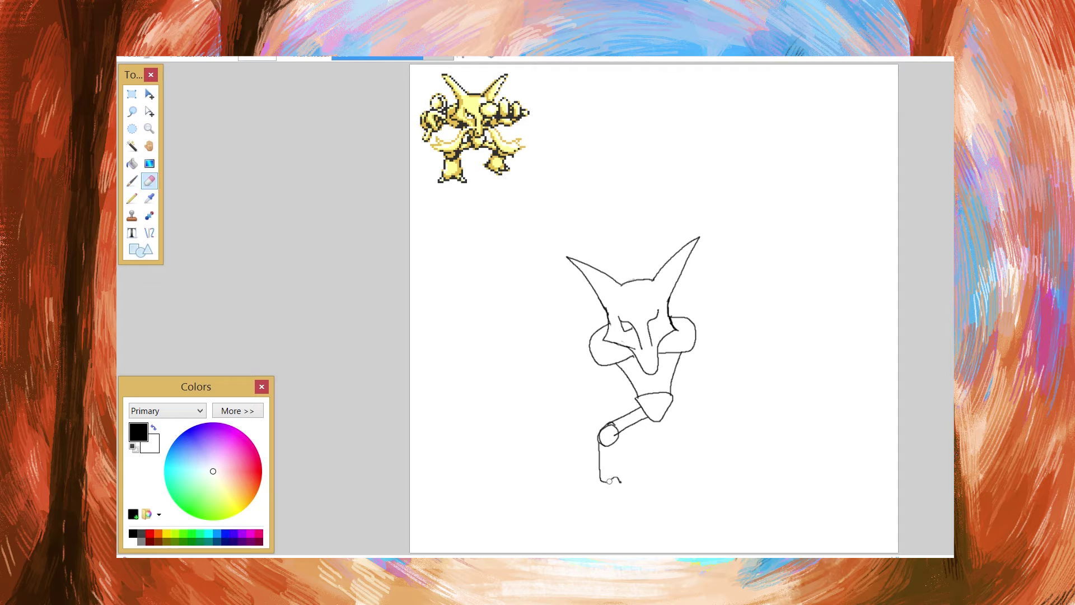
pyautogui.press('b')
pyautogui.moveTo(599, 439)
pyautogui.mouseDown()
pyautogui.moveTo(595, 455)
pyautogui.moveTo(616, 442)
pyautogui.mouseUp()
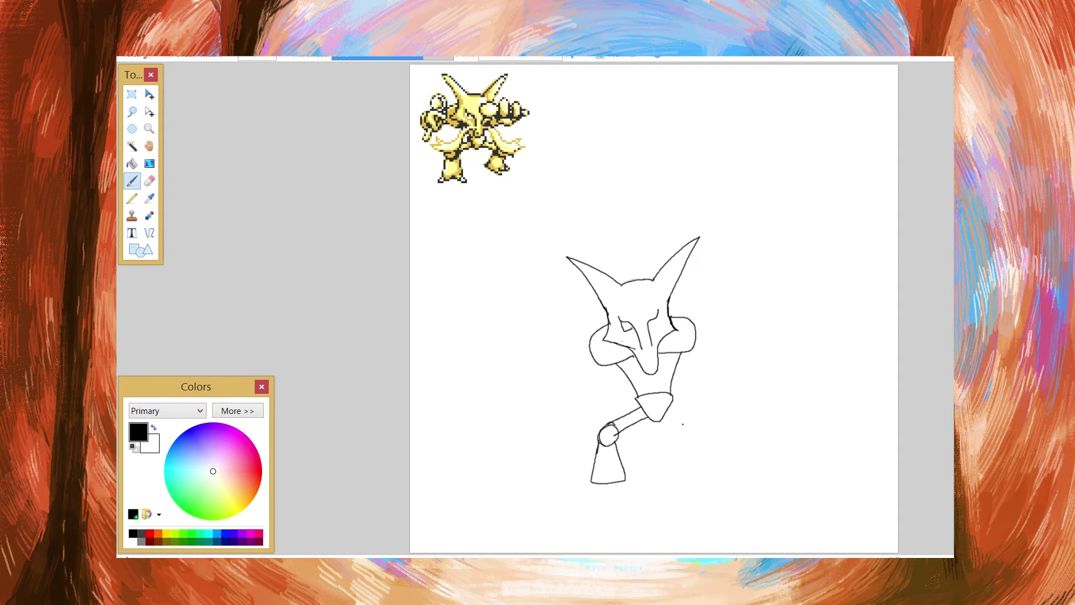
pyautogui.moveTo(697, 420)
pyautogui.mouseDown()
pyautogui.moveTo(689, 472)
pyautogui.moveTo(710, 476)
pyautogui.moveTo(719, 439)
pyautogui.moveTo(705, 475)
pyautogui.mouseUp()
pyautogui.hotkey('ctrl', 'z')
pyautogui.hotkey('ctrl', 'z')
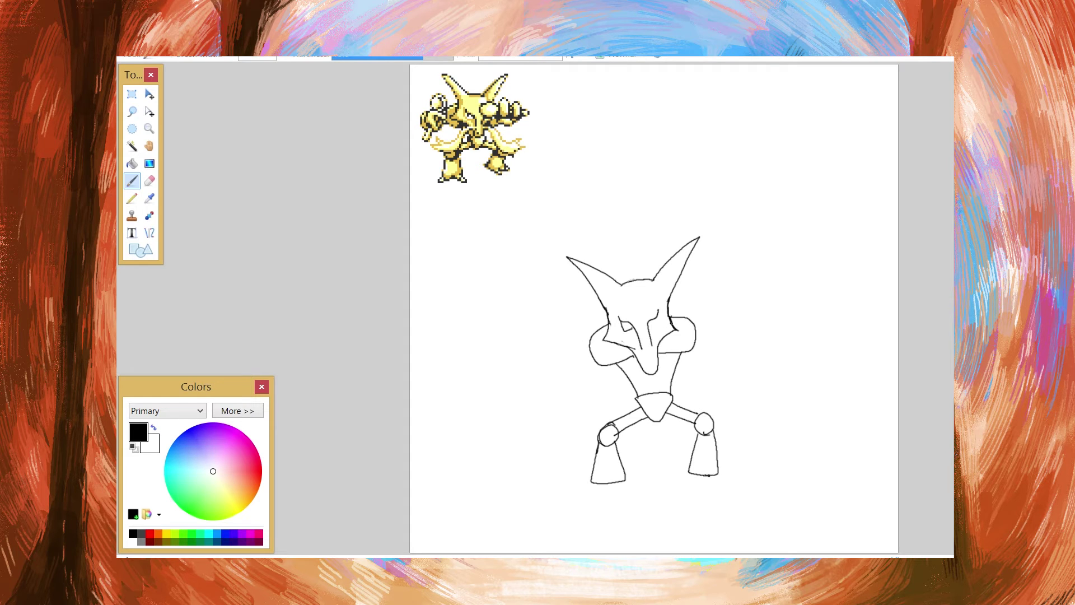
# Step: Sketch the hand holding a horizontal spoon across the face, and two long moustache strands with forked ends
pyautogui.moveTo(671, 333)
pyautogui.mouseDown()
pyautogui.moveTo(706, 315)
pyautogui.moveTo(692, 314)
pyautogui.mouseUp()
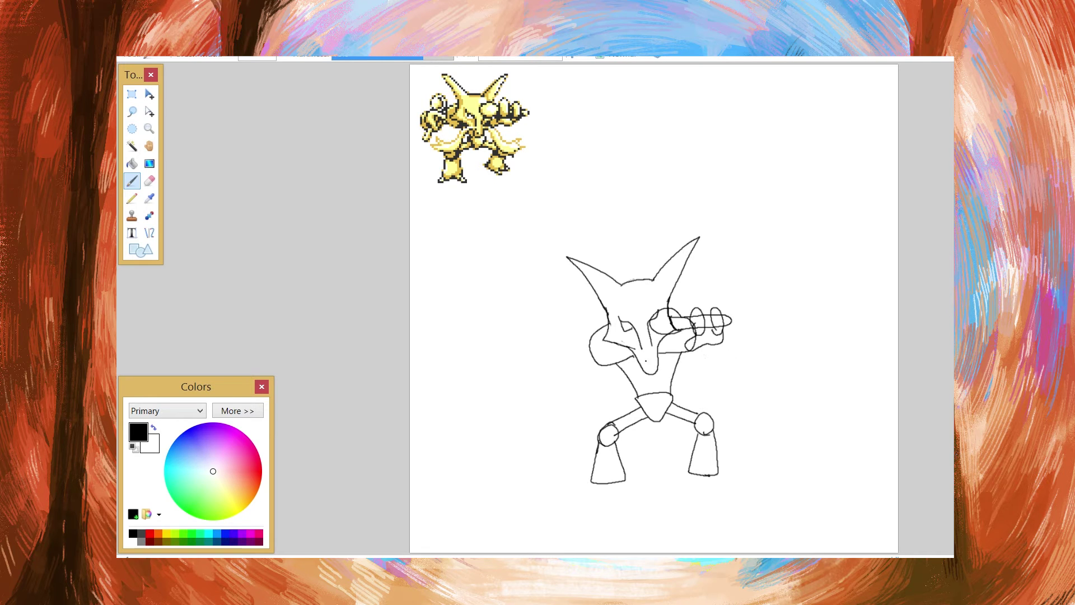
pyautogui.moveTo(605, 412); pyautogui.dragTo(591, 428)
pyautogui.moveTo(592, 427); pyautogui.dragTo(637, 402)
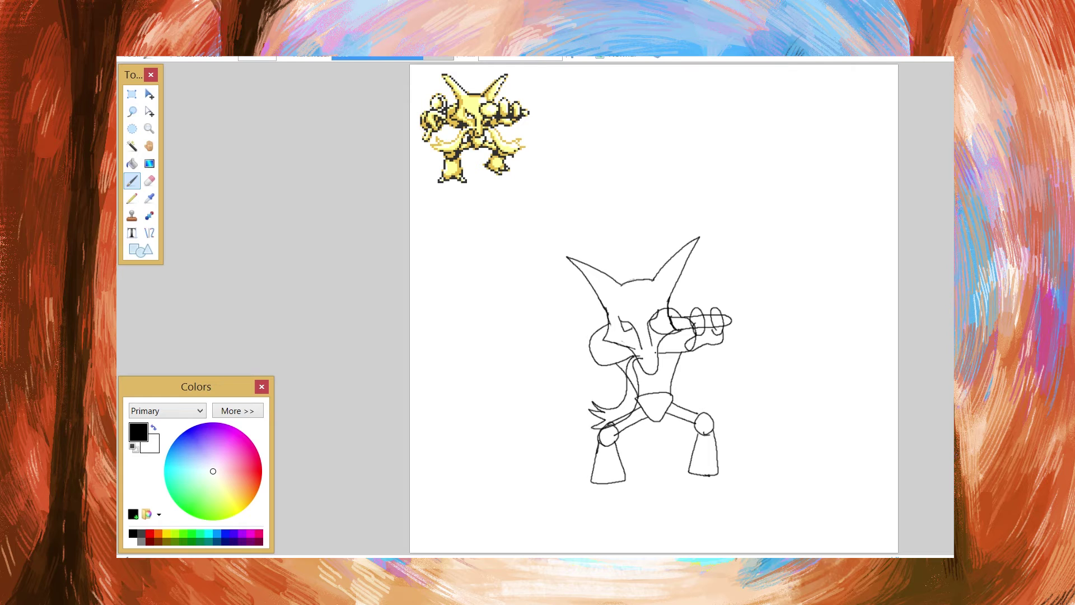
pyautogui.moveTo(679, 353); pyautogui.dragTo(725, 393)
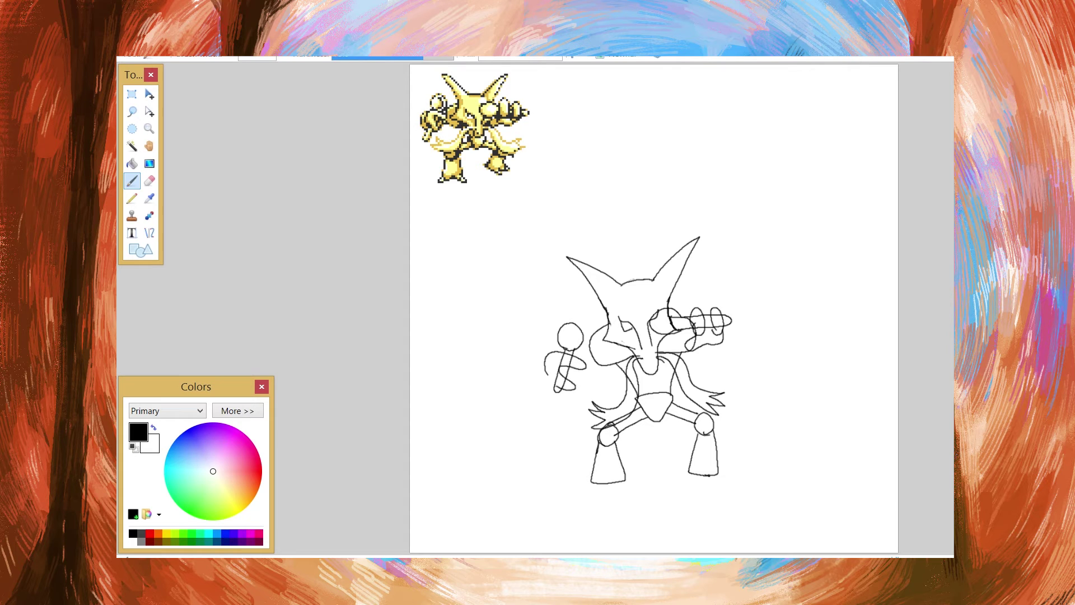
# Step: Refine the other hand around the upright spoon, correcting the fingers and adding a rounded outer contour
pyautogui.press('e')
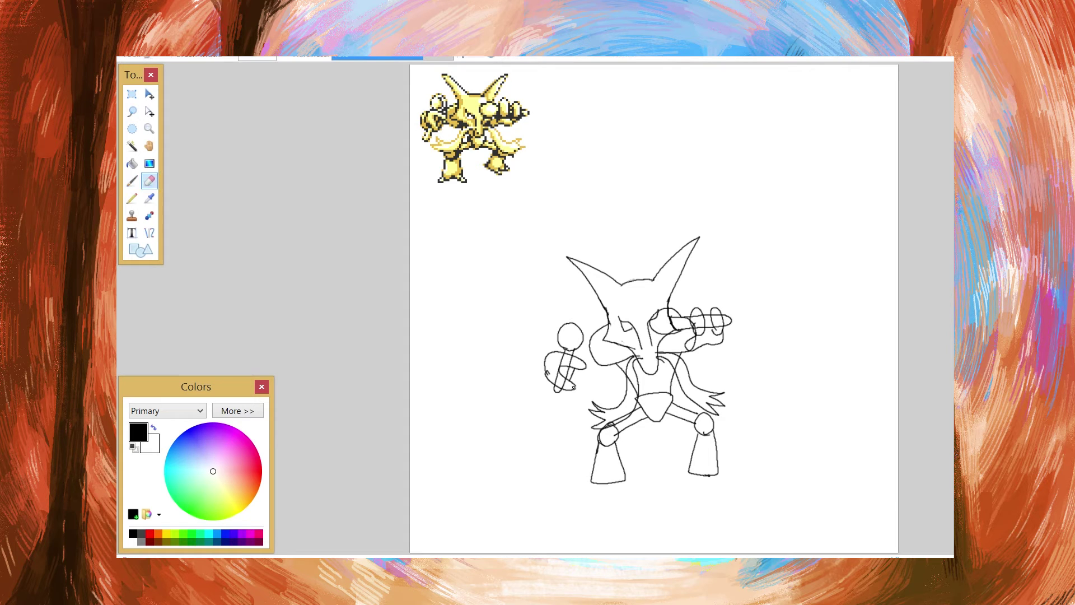
pyautogui.press('b')
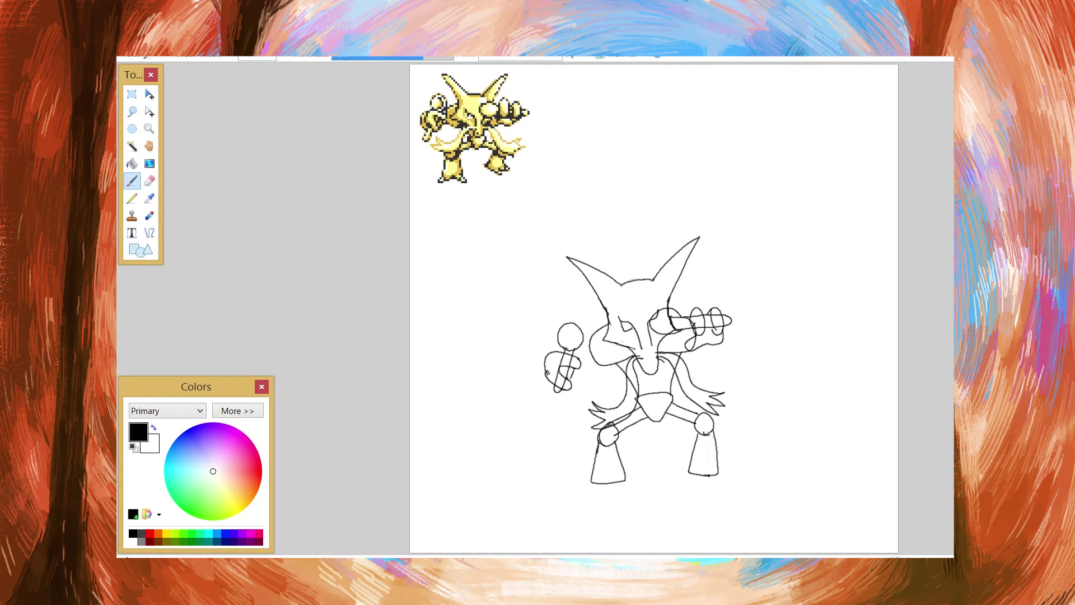
pyautogui.moveTo(536, 377); pyautogui.dragTo(551, 356)
pyautogui.hotkey('ctrl', 'z')
pyautogui.press('e')
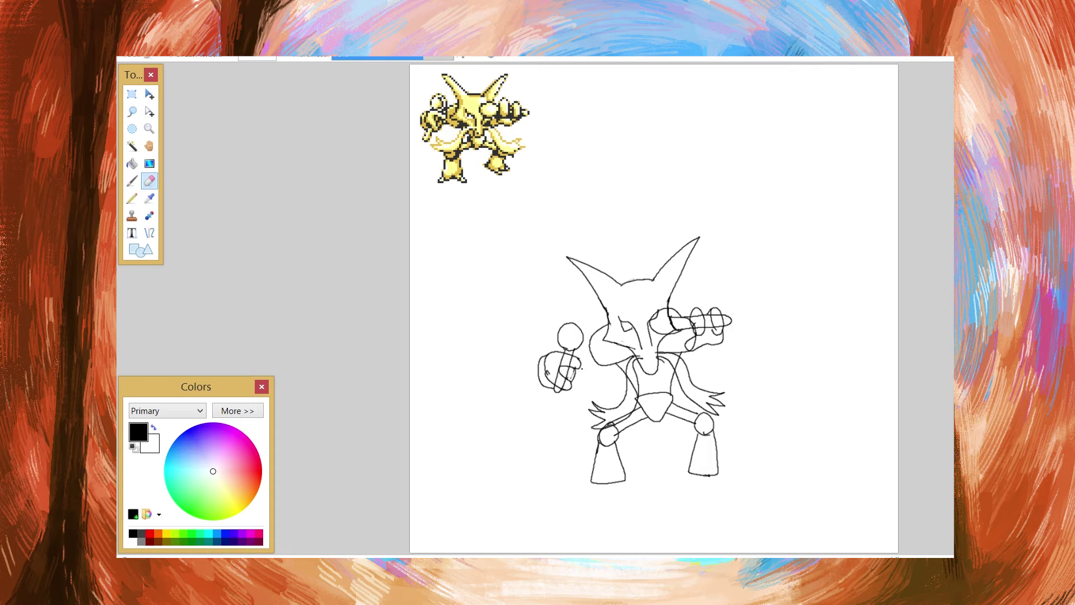
pyautogui.press('b')
# Step: Lasso the upright spoon and its hand, move them slightly closer to the body, and connect them to the shoulder with a forearm
pyautogui.click(132, 111)
pyautogui.moveTo(593, 322)
pyautogui.mouseDown()
pyautogui.moveTo(590, 348)
pyautogui.moveTo(570, 355)
pyautogui.mouseUp()
pyautogui.press('m')
pyautogui.hotkey('ctrl', 'd')
pyautogui.press('b')
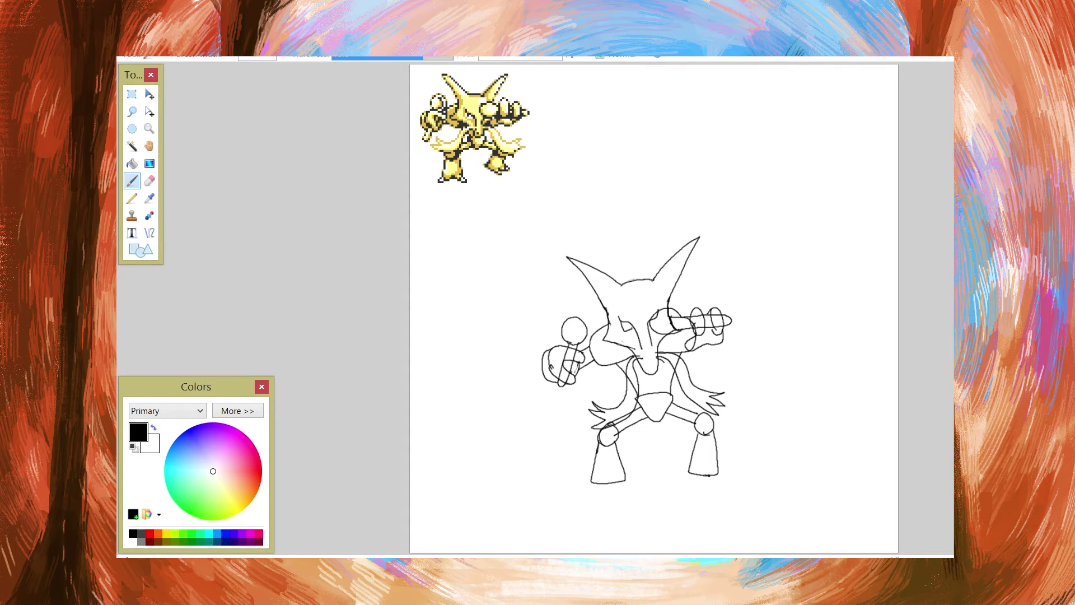
# Step: Erase the rough line on top of the head and redraw it as a clean curve between the ears
pyautogui.scroll(4, 709, 489)
pyautogui.scroll(3, 852, 310)
pyautogui.press('e')
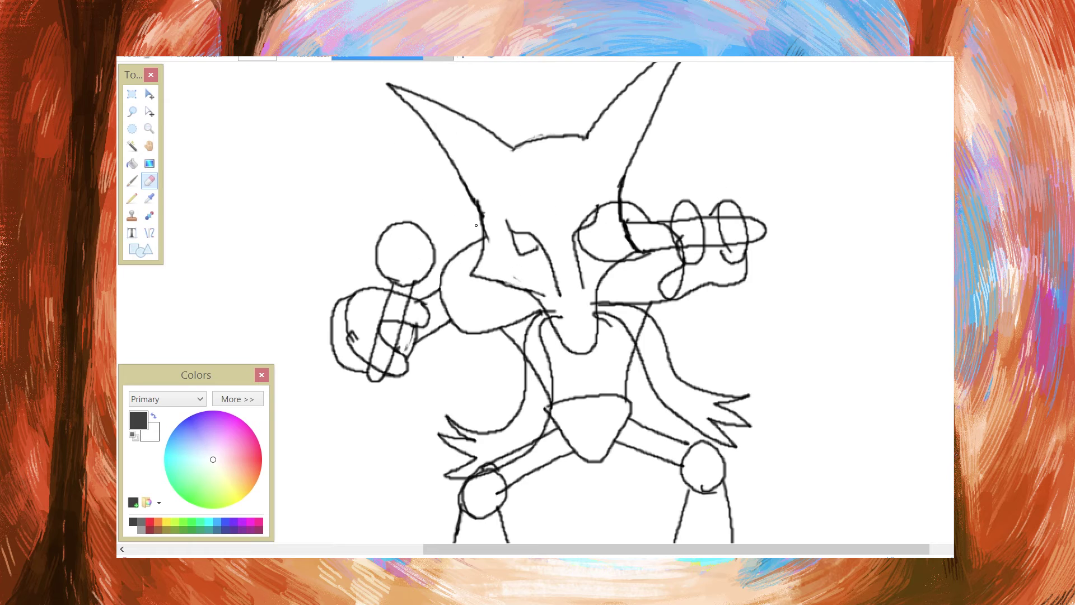
pyautogui.press('b')
pyautogui.moveTo(517, 137); pyautogui.dragTo(587, 135)
# Step: Erase the lines overlapping the horizontal spoon and its hand, and redraw the oval finger nearest the spoon bowl
pyautogui.press('e')
pyautogui.moveTo(621, 231)
pyautogui.mouseDown()
pyautogui.moveTo(594, 213)
pyautogui.moveTo(644, 241)
pyautogui.moveTo(666, 233)
pyautogui.moveTo(694, 243)
pyautogui.moveTo(731, 216)
pyautogui.moveTo(696, 236)
pyautogui.moveTo(677, 286)
pyautogui.mouseUp()
pyautogui.press('b')
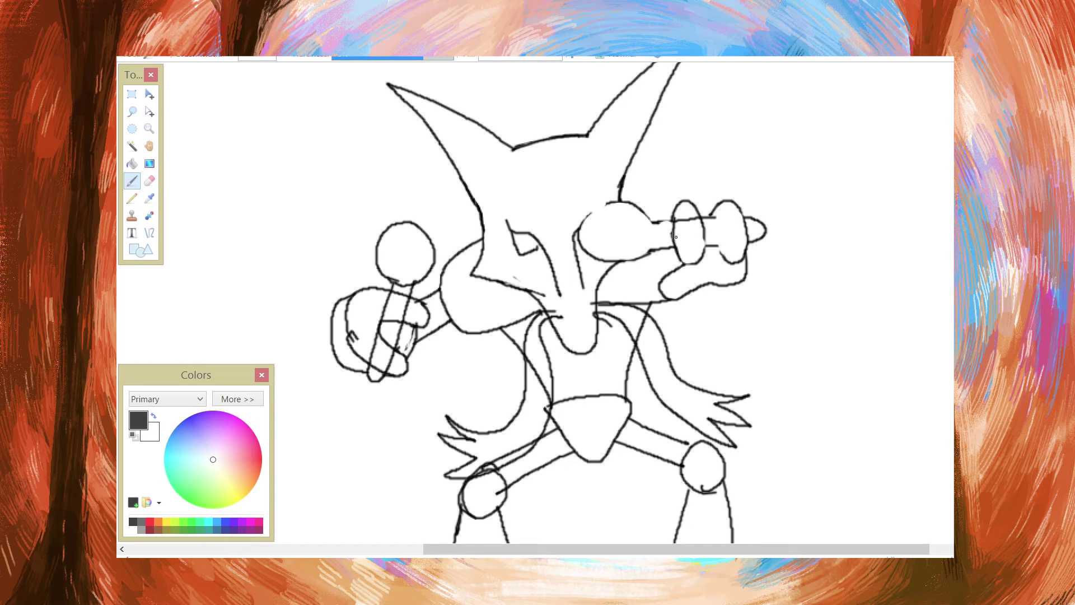
pyautogui.hotkey('ctrl', 'z')
pyautogui.moveTo(674, 215); pyautogui.dragTo(686, 260)
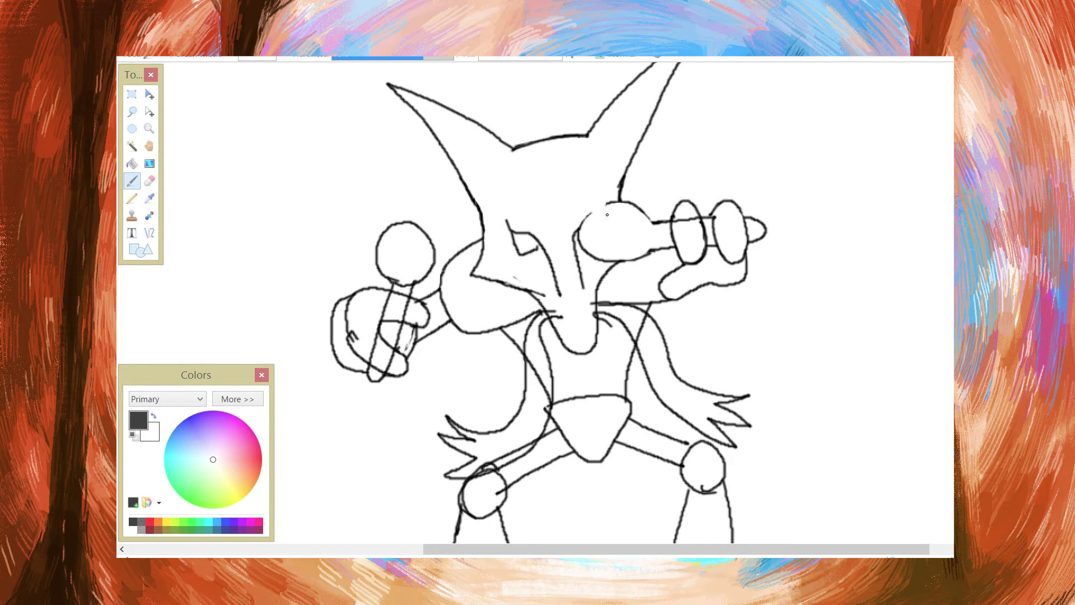
# Step: Clean up the face and moustache lines, and erase the torso and thigh lines crossing behind the strands
pyautogui.press('e')
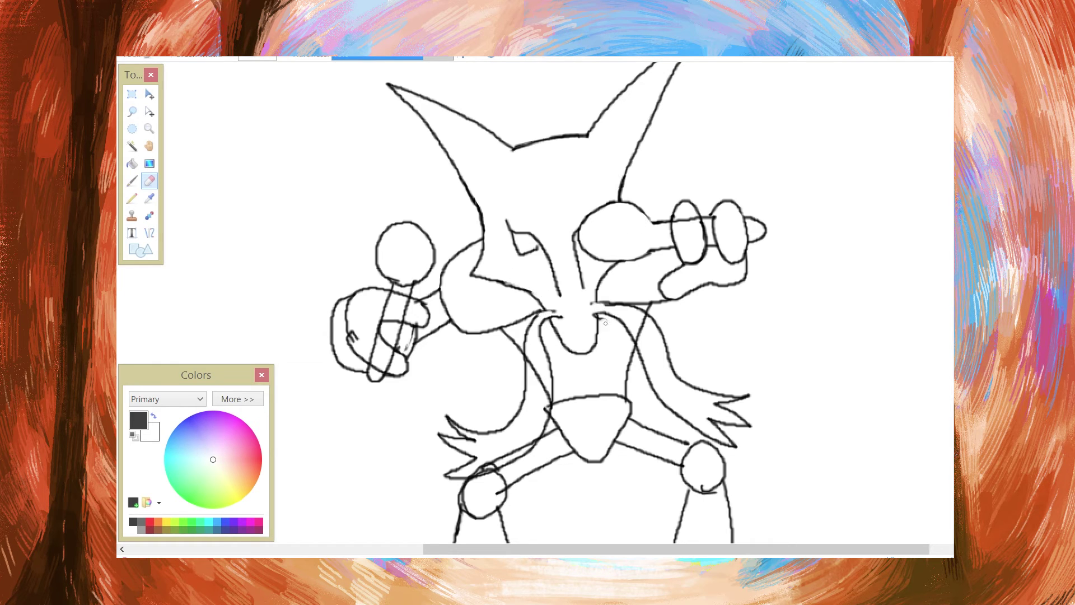
pyautogui.press('b')
pyautogui.moveTo(600, 324)
pyautogui.mouseDown()
pyautogui.moveTo(595, 313)
pyautogui.moveTo(643, 331)
pyautogui.moveTo(644, 320)
pyautogui.mouseUp()
pyautogui.press('e')
pyautogui.moveTo(545, 409); pyautogui.dragTo(531, 360)
pyautogui.moveTo(486, 466); pyautogui.dragTo(529, 441)
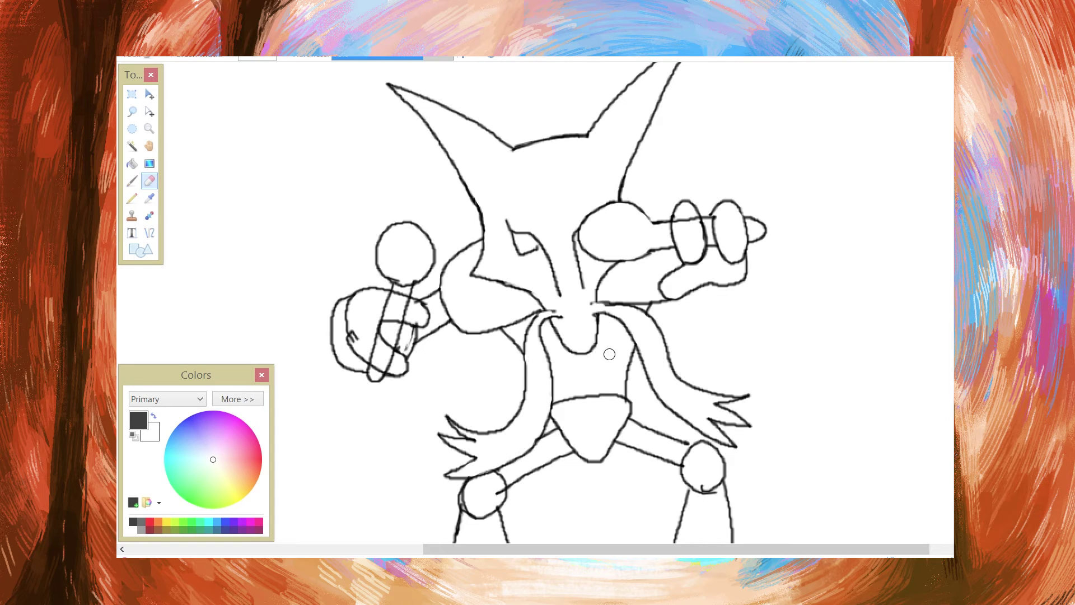
# Step: Erase the overlapping finger and handle lines in the hand gripping the upright spoon
pyautogui.moveTo(395, 370)
pyautogui.mouseDown()
pyautogui.moveTo(354, 336)
pyautogui.moveTo(401, 306)
pyautogui.moveTo(419, 325)
pyautogui.moveTo(405, 311)
pyautogui.moveTo(389, 316)
pyautogui.moveTo(418, 322)
pyautogui.mouseUp()
pyautogui.press('b')
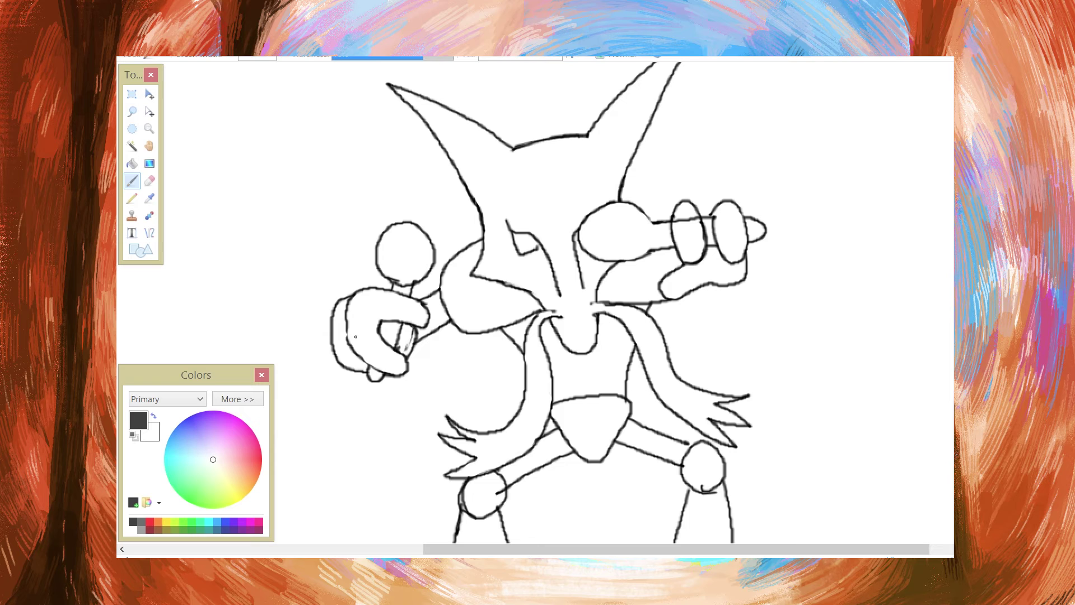
# Step: Clean up both round knees, erasing the overlapping thigh and lower-leg lines and redrawing their outlines
pyautogui.press('e')
pyautogui.scroll(-5, 504, 347)
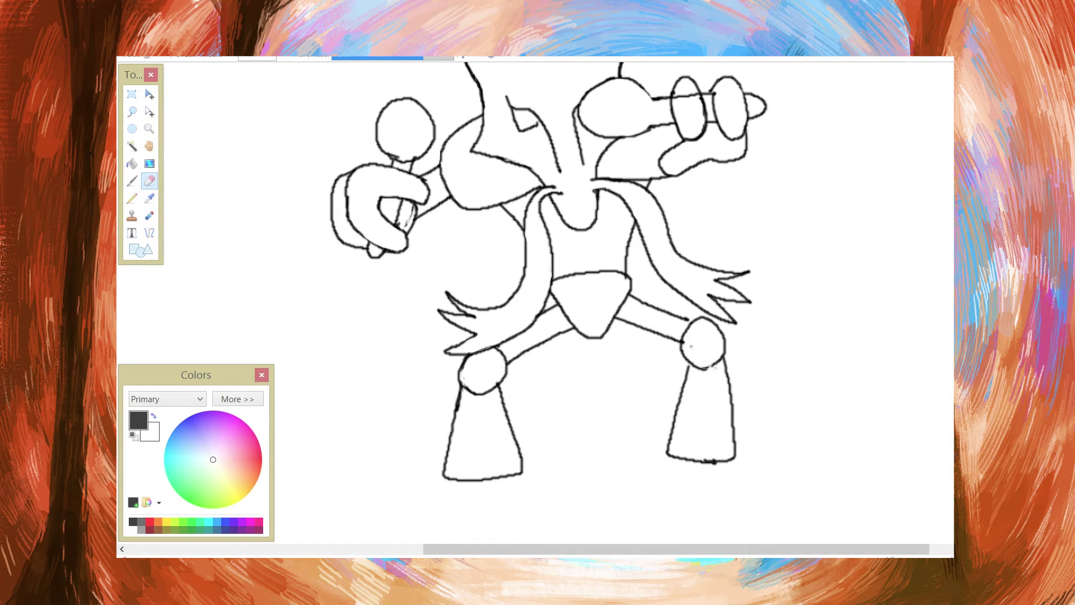
pyautogui.press('b')
pyautogui.scroll(-2, 504, 347)
pyautogui.press('e')
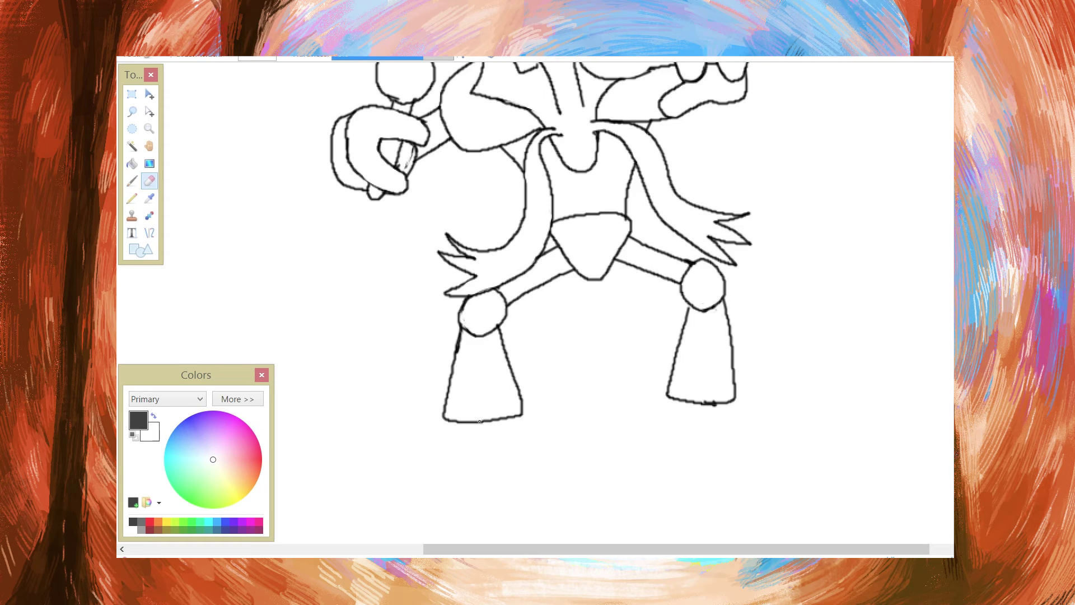
# Step: Replace the straight bottom edges of both of Alakazam's feet with wavy outlines
pyautogui.moveTo(465, 420); pyautogui.dragTo(507, 418)
pyautogui.moveTo(679, 401)
pyautogui.mouseDown()
pyautogui.moveTo(571, 417)
pyautogui.moveTo(722, 402)
pyautogui.mouseUp()
pyautogui.press('b')
pyautogui.scroll(5, 586, 404)
pyautogui.scroll(-7, 586, 404)
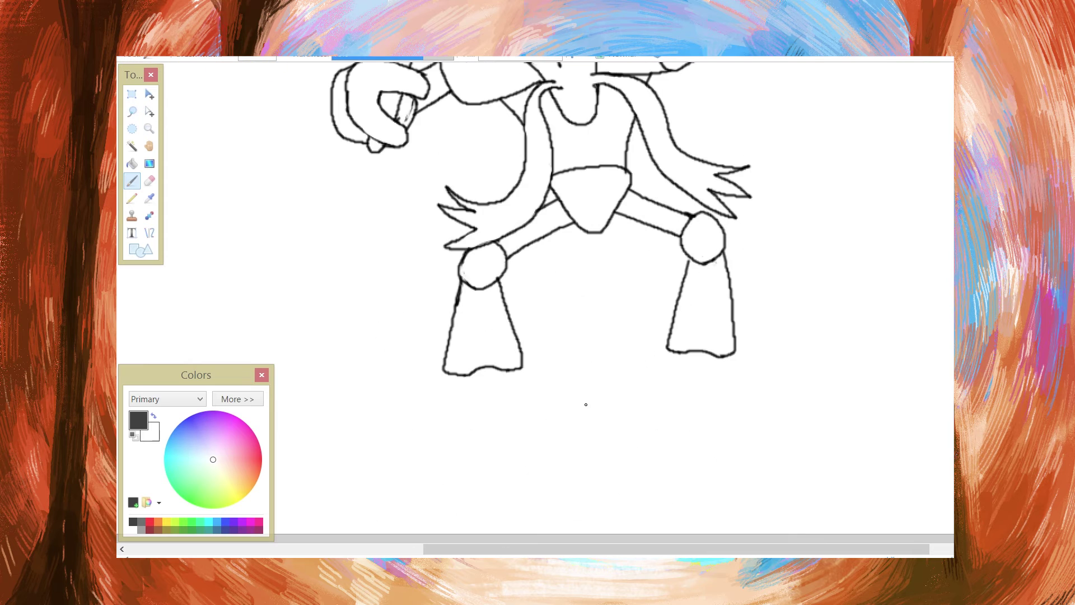
# Step: Add pointed claws to both feet and clean up the finger and handle lines of the two spoons
pyautogui.scroll(6, 535, 303)
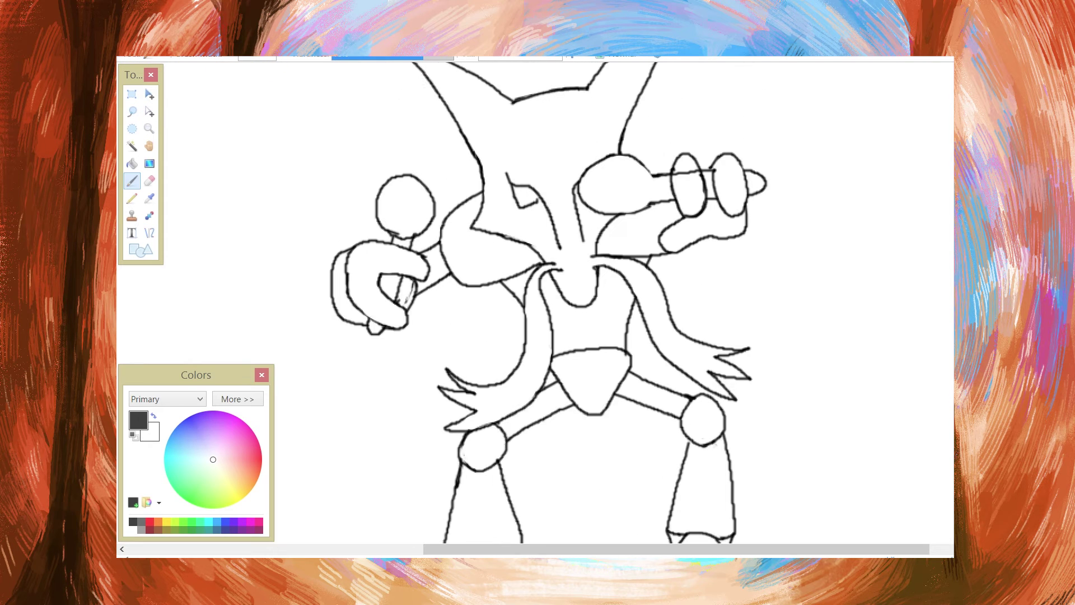
pyautogui.press('e')
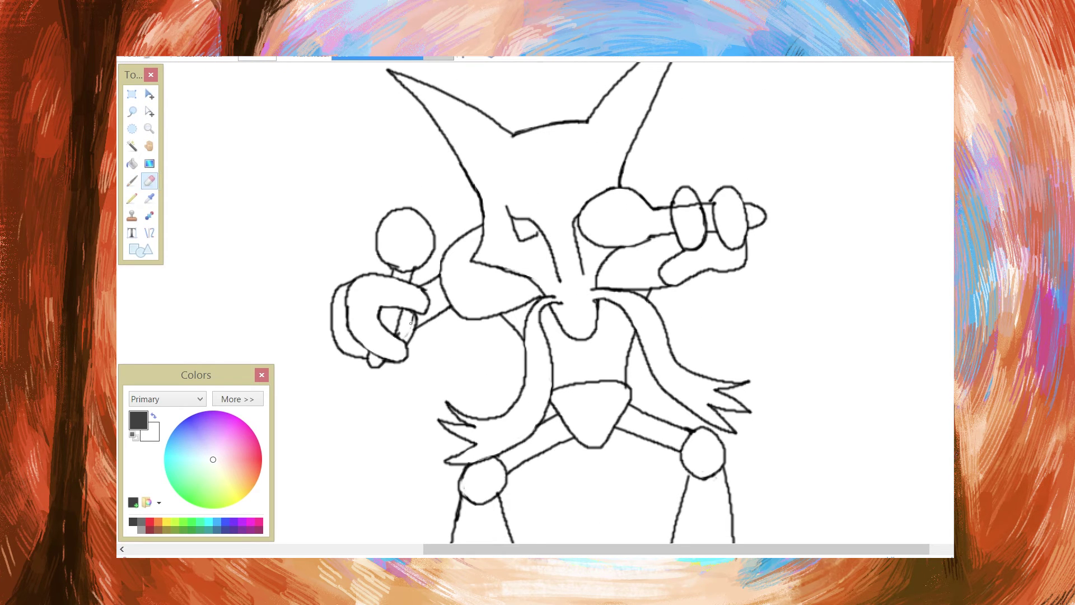
pyautogui.press('b')
pyautogui.moveTo(400, 336); pyautogui.dragTo(405, 345)
pyautogui.press('e')
pyautogui.press('b')
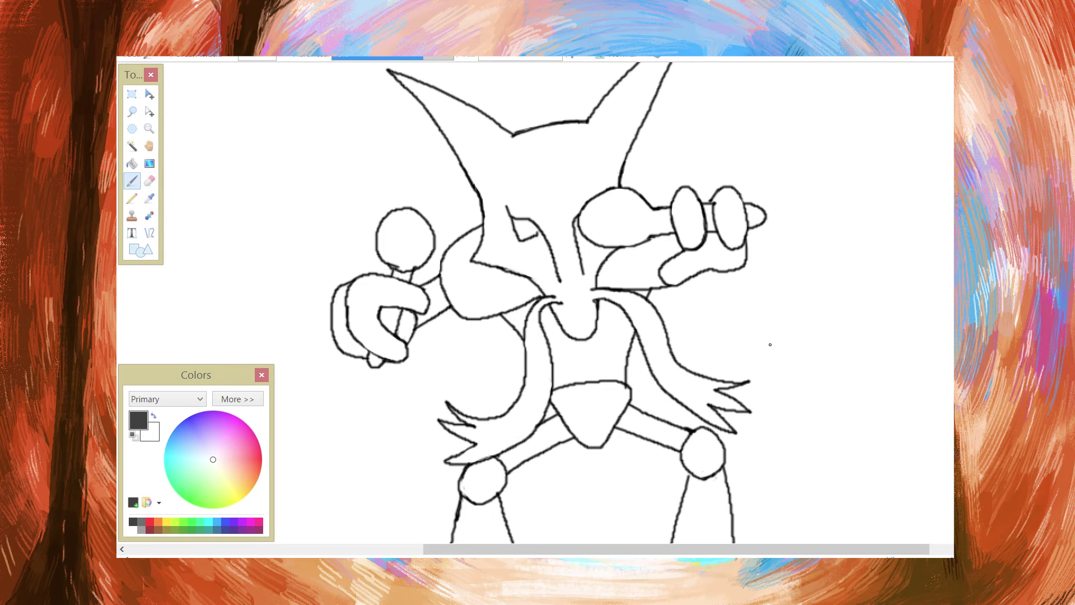
# Step: Erase the bottom of the foot on the right and redraw it with a slanted edge and two sideways claws
pyautogui.scroll(-2, 773, 347)
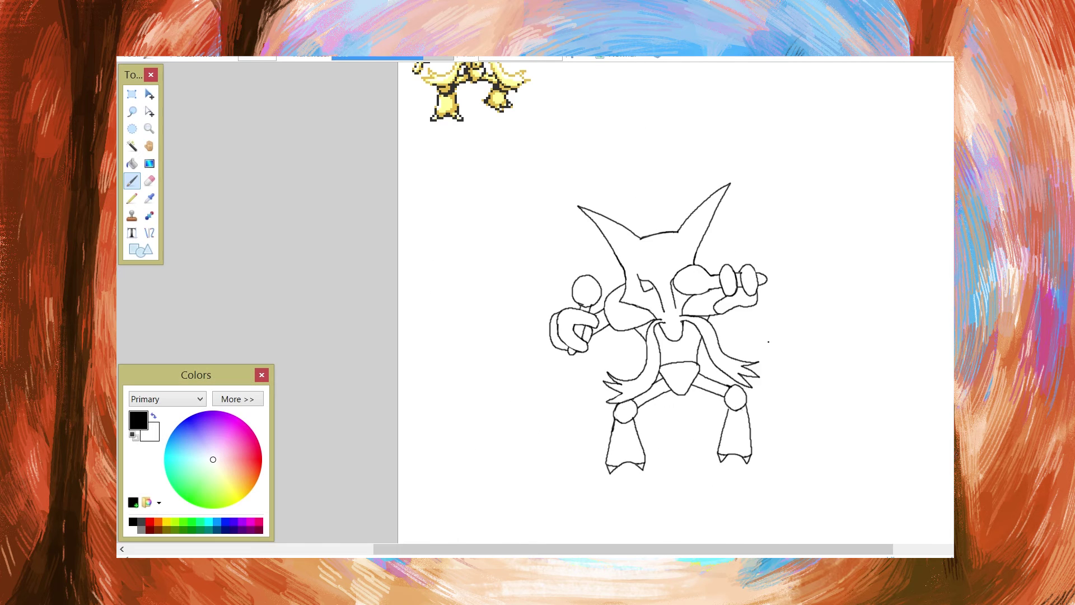
pyautogui.scroll(2, 771, 341)
pyautogui.scroll(-2, 775, 392)
pyautogui.scroll(4, 783, 531)
pyautogui.press('e')
pyautogui.moveTo(589, 302)
pyautogui.mouseDown()
pyautogui.moveTo(688, 312)
pyautogui.moveTo(629, 304)
pyautogui.moveTo(694, 272)
pyautogui.moveTo(623, 291)
pyautogui.moveTo(661, 312)
pyautogui.moveTo(711, 316)
pyautogui.moveTo(693, 292)
pyautogui.mouseUp()
pyautogui.press('b')
pyautogui.hotkey('ctrl', 'z')
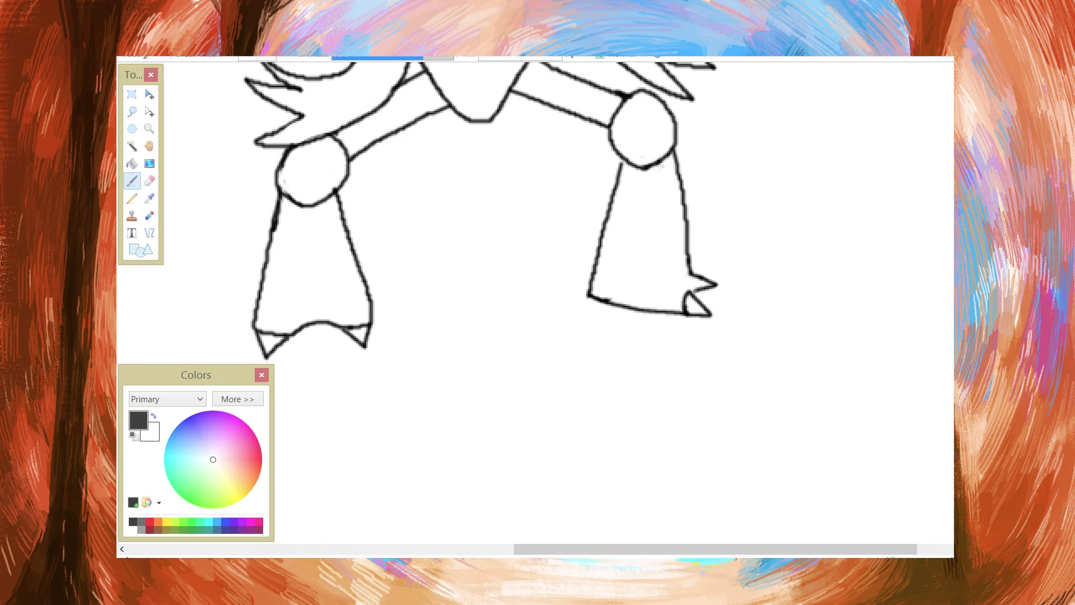
# Step: Sample the pale yellow from the Alakazam sprite and paint it as the base colour over the whole figure
pyautogui.scroll(-4, 688, 290)
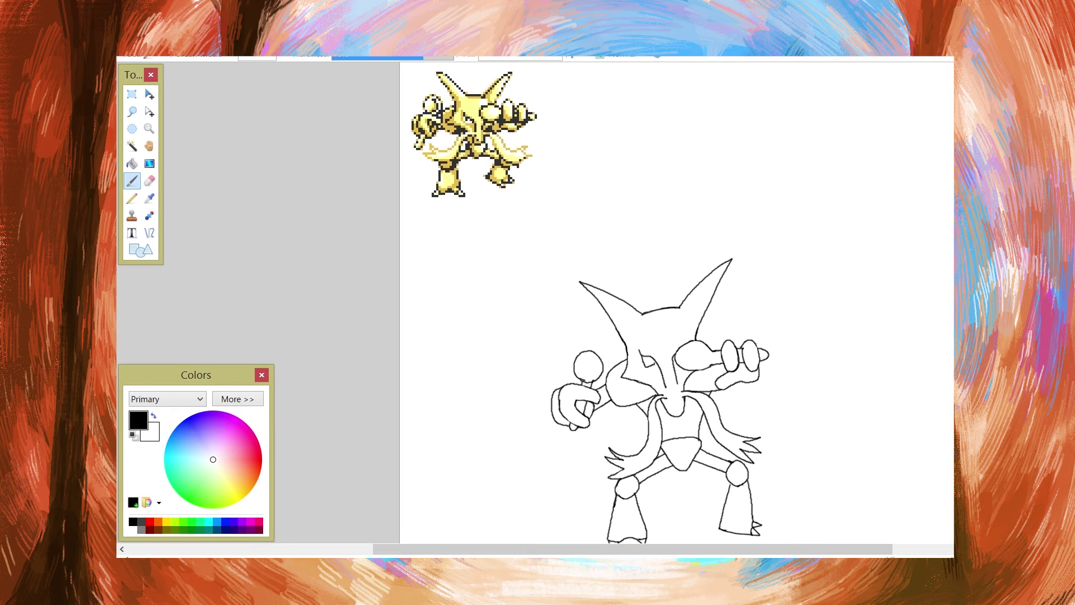
pyautogui.press('k')
pyautogui.click(492, 106)
pyautogui.click(473, 99)
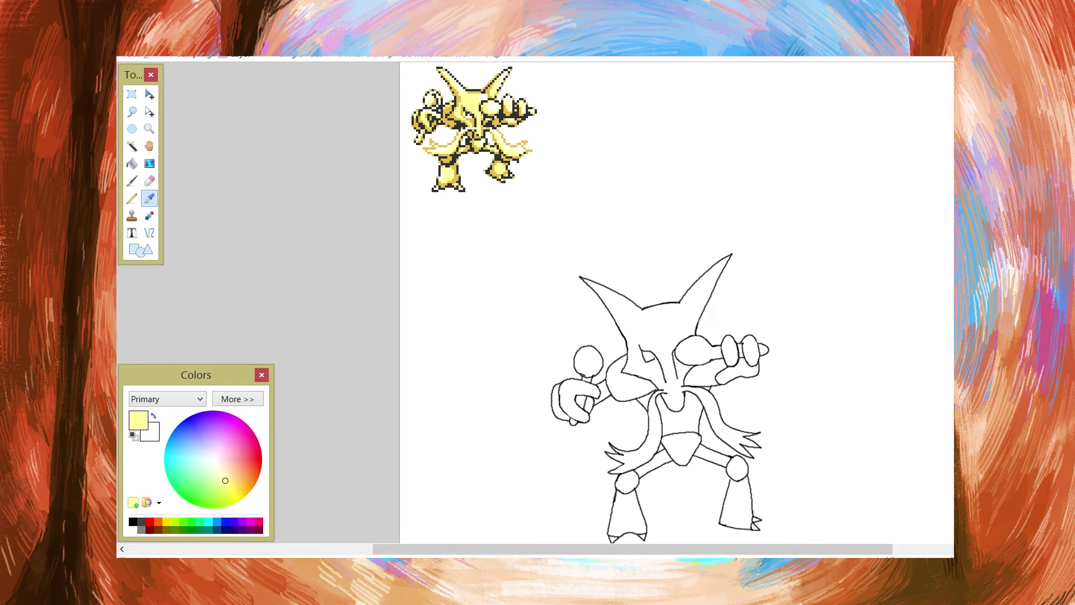
pyautogui.press('b')
pyautogui.moveTo(680, 440)
pyautogui.mouseDown()
pyautogui.moveTo(631, 481)
pyautogui.moveTo(637, 525)
pyautogui.mouseUp()
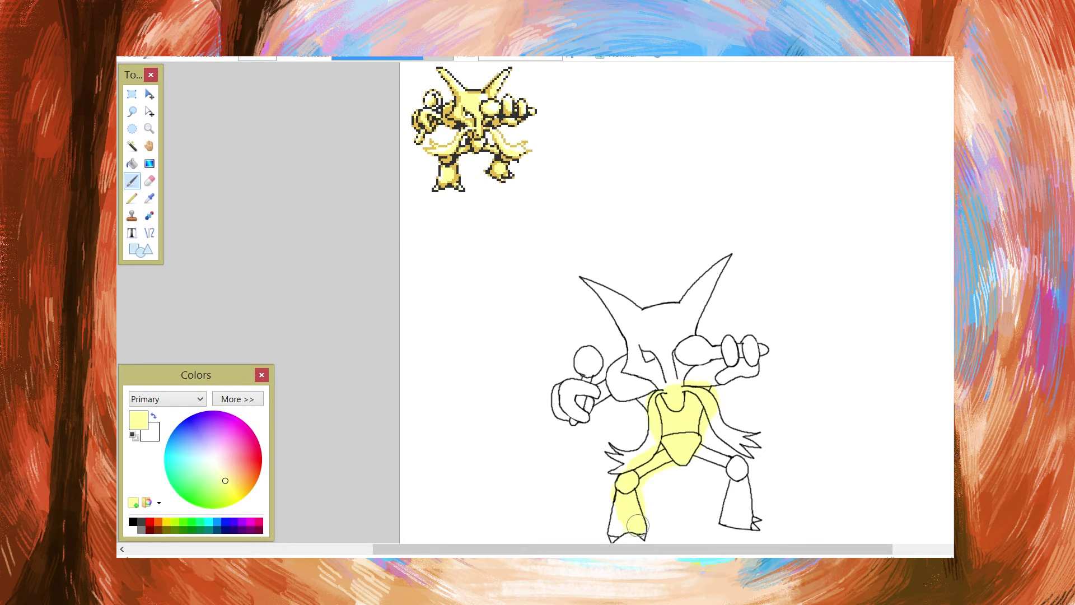
pyautogui.moveTo(731, 523)
pyautogui.mouseDown()
pyautogui.moveTo(734, 438)
pyautogui.moveTo(667, 416)
pyautogui.moveTo(618, 459)
pyautogui.moveTo(662, 396)
pyautogui.moveTo(632, 363)
pyautogui.moveTo(568, 404)
pyautogui.moveTo(555, 398)
pyautogui.moveTo(649, 371)
pyautogui.moveTo(615, 303)
pyautogui.moveTo(688, 309)
pyautogui.moveTo(713, 275)
pyautogui.moveTo(676, 371)
pyautogui.moveTo(691, 351)
pyautogui.moveTo(750, 354)
pyautogui.moveTo(753, 364)
pyautogui.moveTo(708, 361)
pyautogui.moveTo(728, 447)
pyautogui.moveTo(618, 533)
pyautogui.mouseUp()
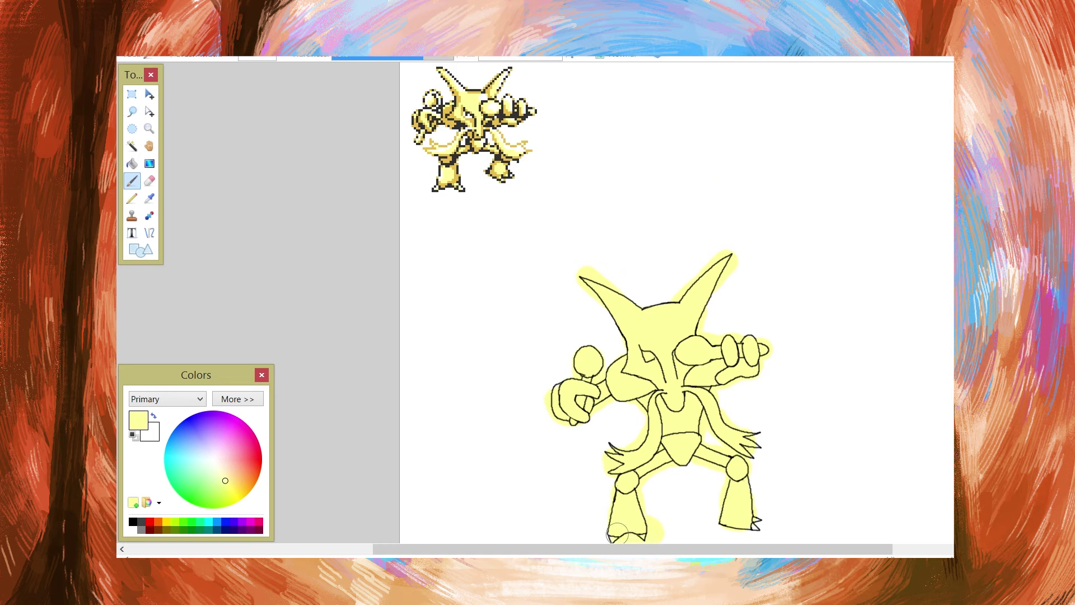
pyautogui.scroll(-3, 611, 529)
pyautogui.moveTo(616, 463); pyautogui.dragTo(642, 457)
pyautogui.moveTo(749, 441); pyautogui.dragTo(755, 448)
# Step: Sample the sprite's tan shadow colour and paint shading at the ear bases, cheek and around the horizontal spoon's bowl
pyautogui.scroll(3, 755, 447)
pyautogui.scroll(4, 799, 328)
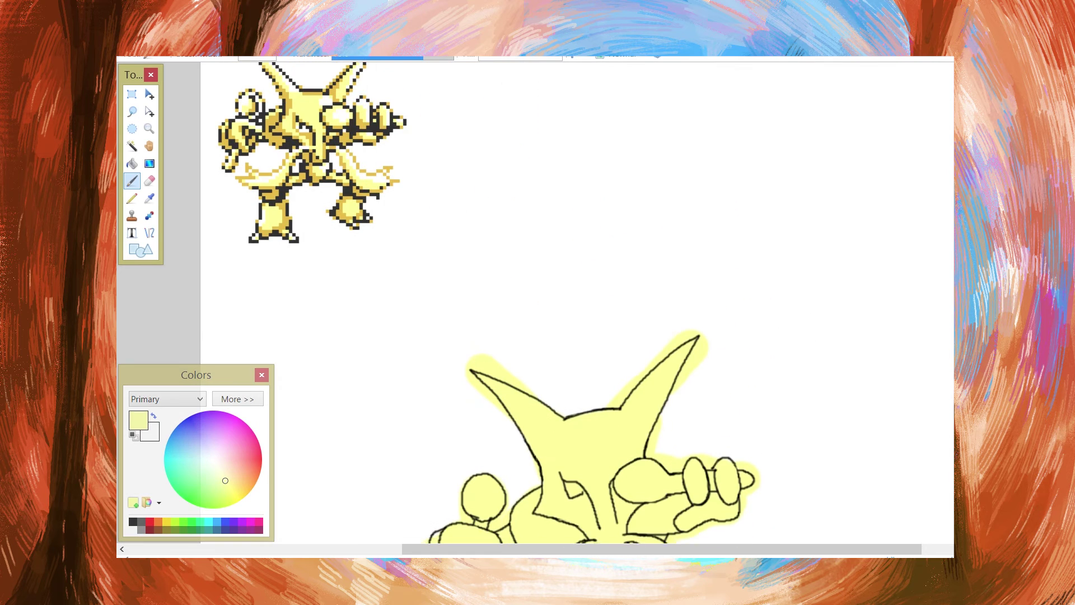
pyautogui.scroll(1, 577, 303)
pyautogui.click(149, 198)
pyautogui.click(271, 104)
pyautogui.click(271, 124)
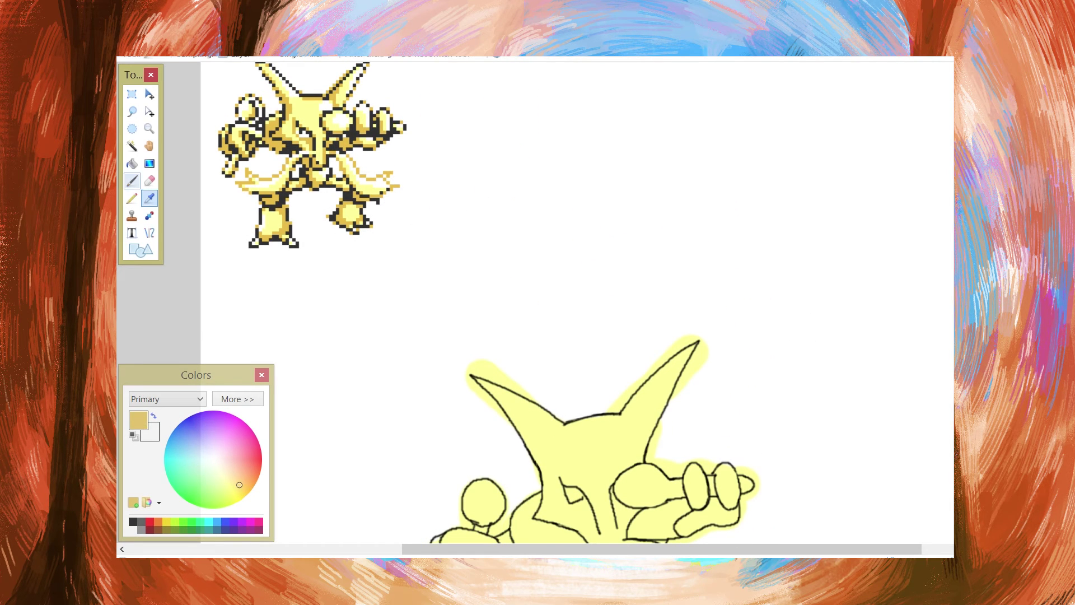
pyautogui.press('b')
pyautogui.scroll(-2, 632, 336)
pyautogui.moveTo(610, 316)
pyautogui.mouseDown()
pyautogui.moveTo(640, 359)
pyautogui.moveTo(609, 388)
pyautogui.moveTo(627, 436)
pyautogui.mouseUp()
pyautogui.moveTo(562, 326); pyautogui.dragTo(579, 323)
pyautogui.moveTo(542, 405); pyautogui.dragTo(538, 368)
# Step: Trim the head's tan shading into clean, tapered shapes using the sampled pale yellow
pyautogui.press('e')
pyautogui.click(532, 366)
pyautogui.press('k')
pyautogui.click(558, 362)
pyautogui.press('b')
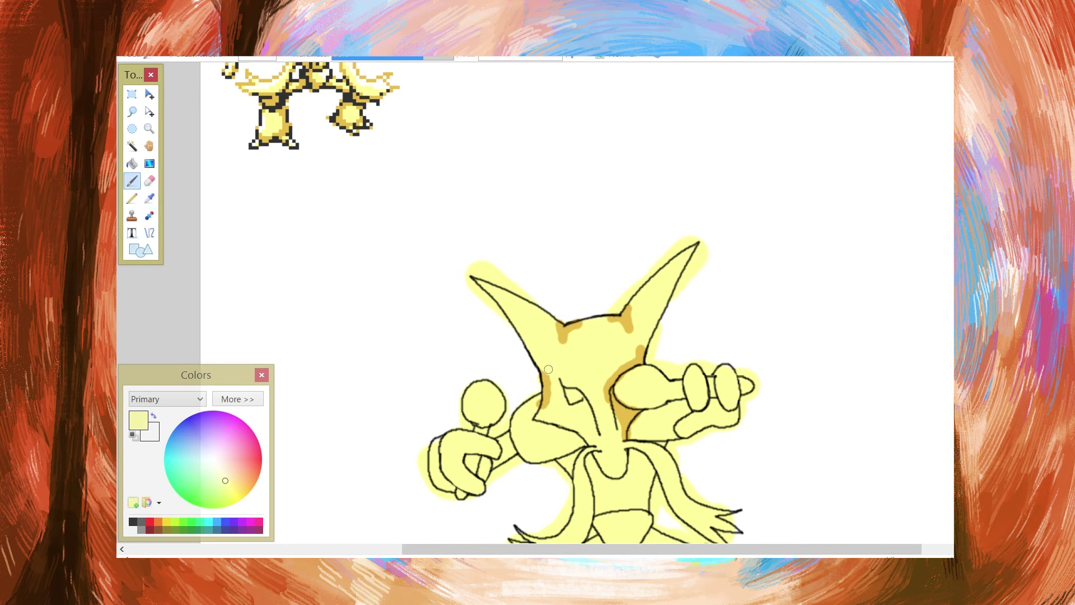
pyautogui.moveTo(636, 353); pyautogui.dragTo(638, 333)
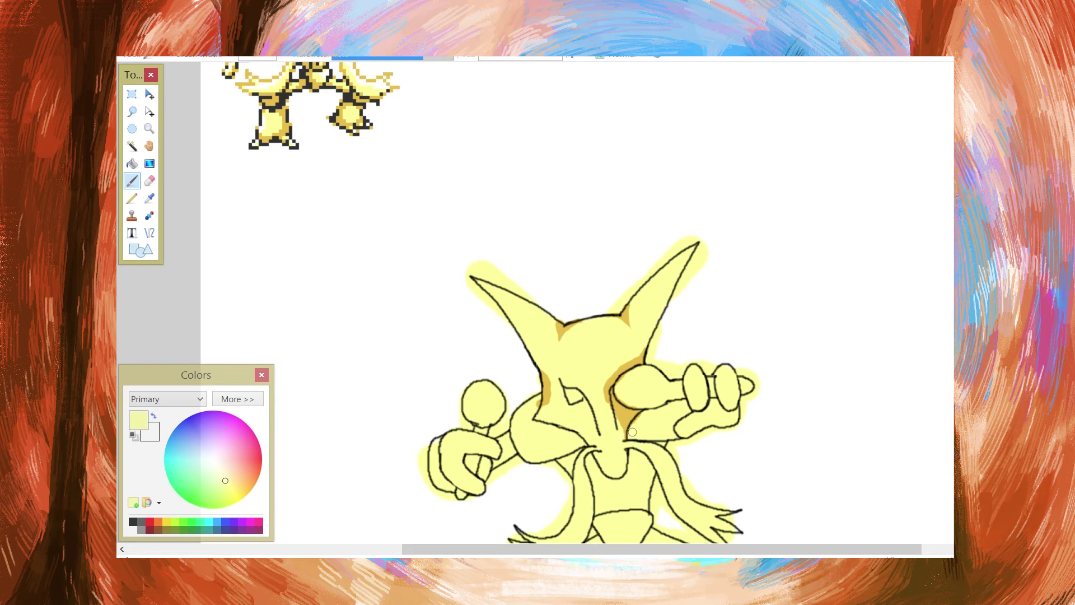
# Step: Fill the shoulder and the upper arm beneath the horizontal spoon with the sampled tan
pyautogui.scroll(2, 530, 271)
pyautogui.press('k')
pyautogui.click(288, 90)
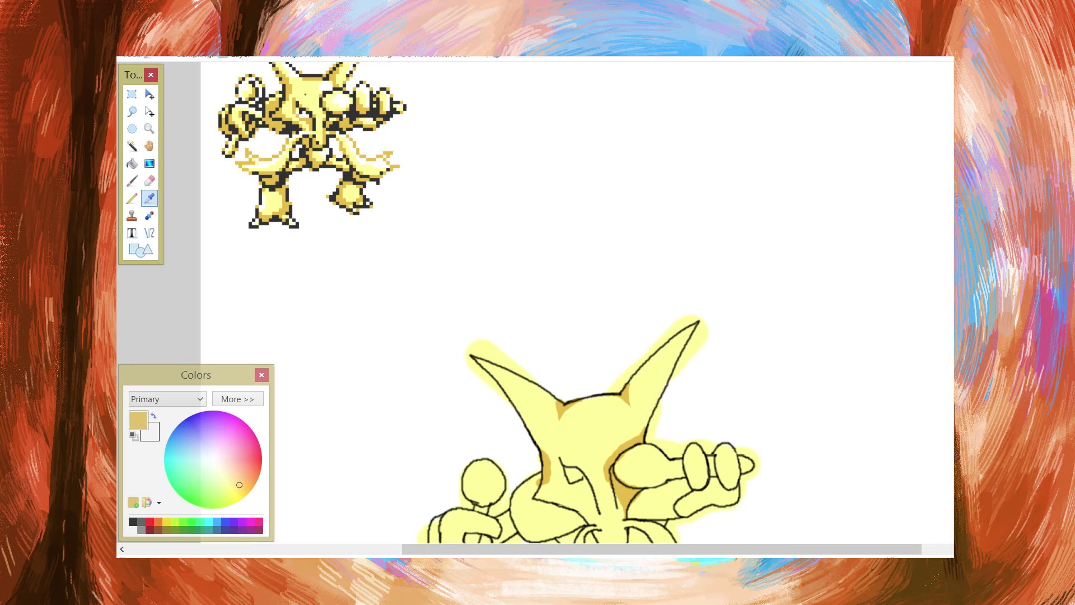
pyautogui.scroll(-4, 426, 235)
pyautogui.press('b')
pyautogui.moveTo(529, 344)
pyautogui.mouseDown()
pyautogui.moveTo(536, 297)
pyautogui.moveTo(529, 323)
pyautogui.moveTo(580, 341)
pyautogui.moveTo(542, 349)
pyautogui.moveTo(572, 337)
pyautogui.mouseUp()
pyautogui.moveTo(631, 336)
pyautogui.mouseDown()
pyautogui.moveTo(685, 306)
pyautogui.moveTo(641, 334)
pyautogui.moveTo(671, 311)
pyautogui.mouseUp()
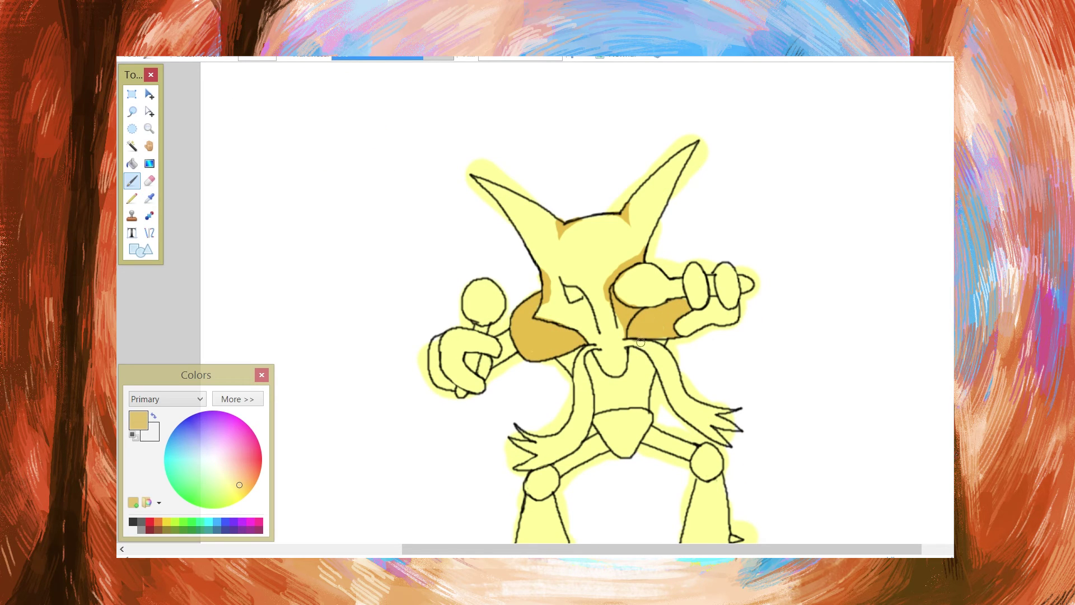
# Step: Touch up the jaw edge with pale yellow and paint both round knees tan
pyautogui.press('k')
pyautogui.click(572, 318)
pyautogui.press('b')
pyautogui.scroll(2, 633, 323)
pyautogui.scroll(1, 616, 319)
pyautogui.scroll(-3, 593, 325)
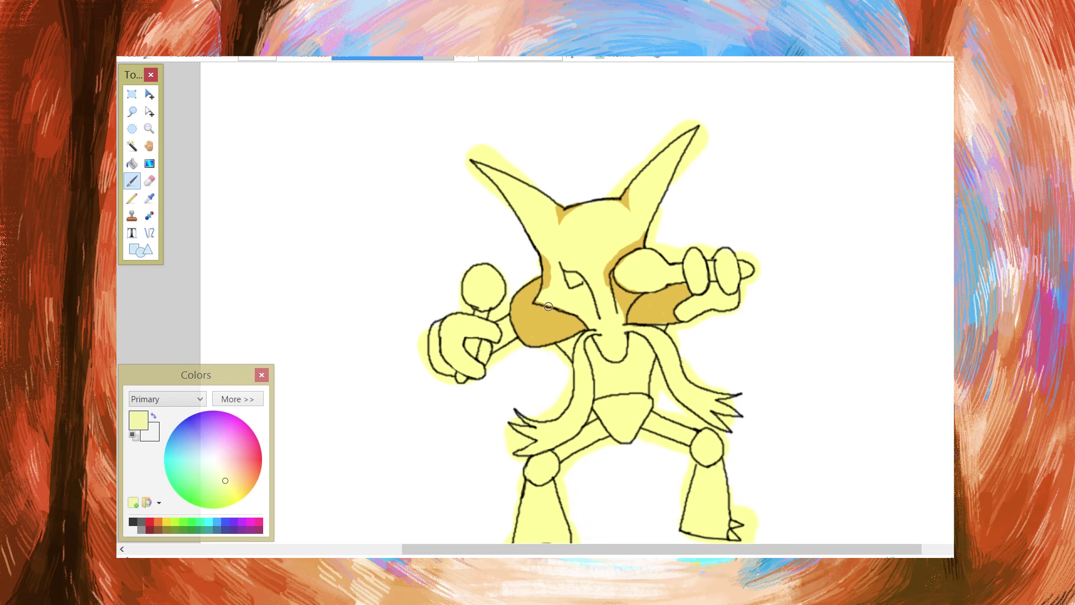
pyautogui.press('k')
pyautogui.click(544, 326)
pyautogui.press('b')
pyautogui.moveTo(535, 466)
pyautogui.mouseDown()
pyautogui.moveTo(551, 474)
pyautogui.moveTo(541, 459)
pyautogui.mouseUp()
pyautogui.moveTo(700, 456)
pyautogui.mouseDown()
pyautogui.moveTo(707, 434)
pyautogui.moveTo(716, 456)
pyautogui.mouseUp()
# Step: Sample white and paint highlights on the horizontal spoon's bowl, its two oval fingers and both ears
pyautogui.scroll(5, 711, 454)
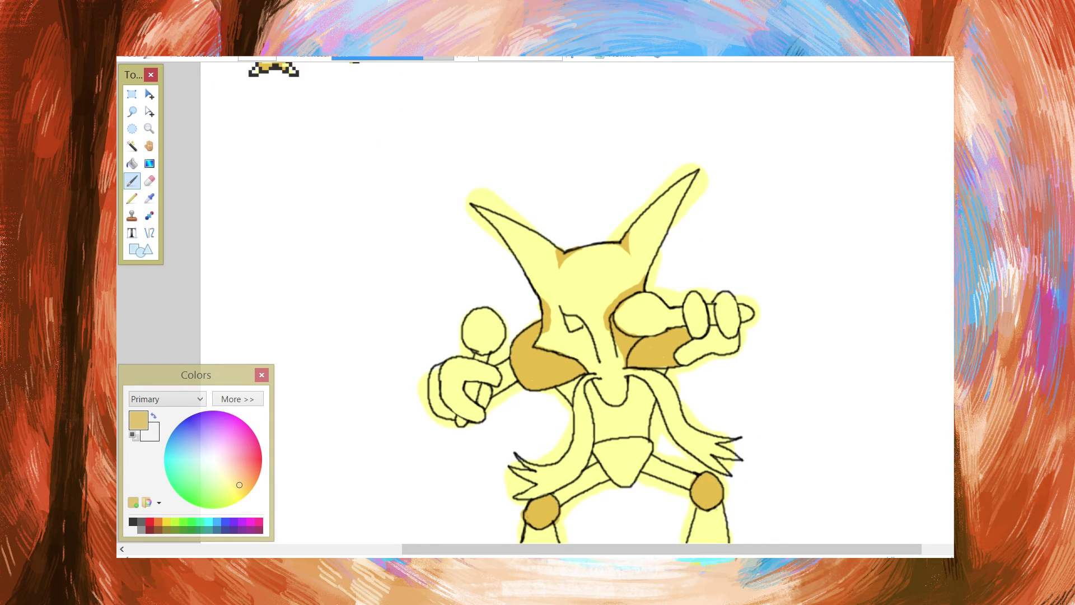
pyautogui.press('k')
pyautogui.click(408, 173)
pyautogui.scroll(-3, 642, 366)
pyautogui.press('b')
pyautogui.moveTo(636, 370); pyautogui.dragTo(693, 359)
pyautogui.moveTo(724, 365); pyautogui.dragTo(727, 356)
pyautogui.moveTo(644, 274); pyautogui.dragTo(686, 237)
pyautogui.moveTo(540, 293); pyautogui.dragTo(486, 266)
# Step: Paint white highlights on both moustache strands and along the outer edge of the left lower leg
pyautogui.scroll(1, 493, 280)
pyautogui.scroll(-4, 537, 381)
pyautogui.moveTo(546, 443); pyautogui.dragTo(565, 446)
pyautogui.moveTo(685, 418); pyautogui.dragTo(697, 405)
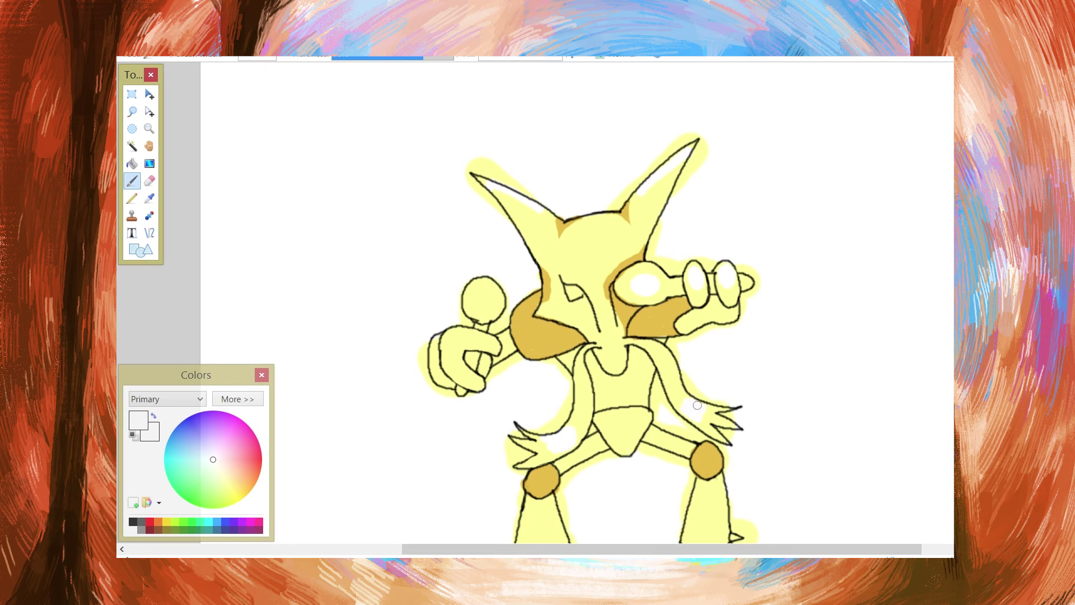
pyautogui.moveTo(666, 365); pyautogui.dragTo(663, 355)
pyautogui.scroll(3, 663, 358)
pyautogui.scroll(-7, 560, 425)
pyautogui.moveTo(522, 469); pyautogui.dragTo(523, 441)
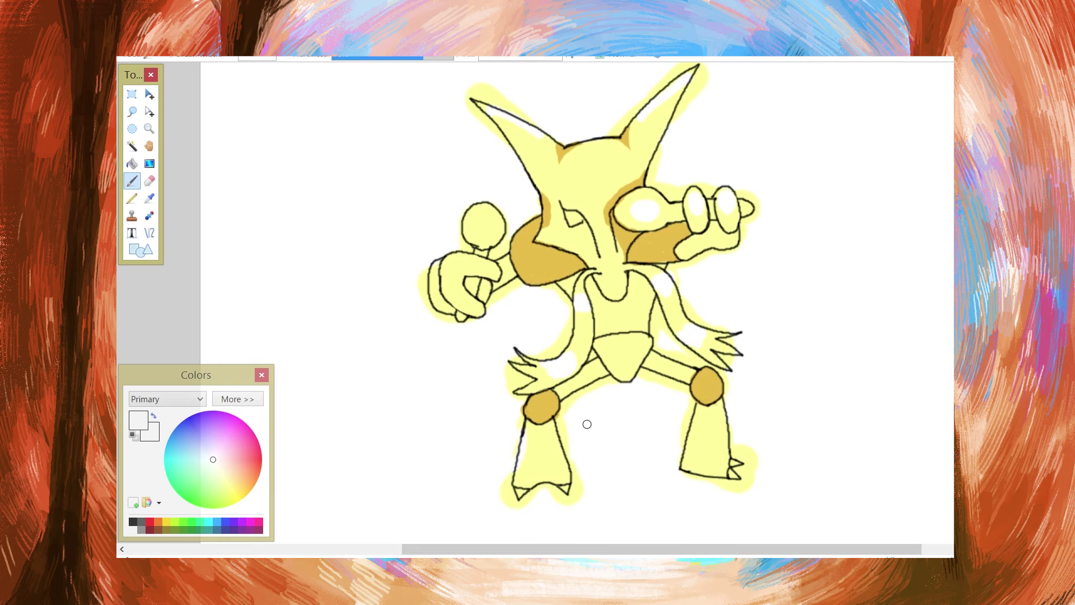
# Step: Highlight the hand gripping the upright spoon in white, and shade its back edge, palm and forearm tan
pyautogui.scroll(9, 586, 424)
pyautogui.scroll(1, 517, 409)
pyautogui.press('k')
pyautogui.click(536, 442)
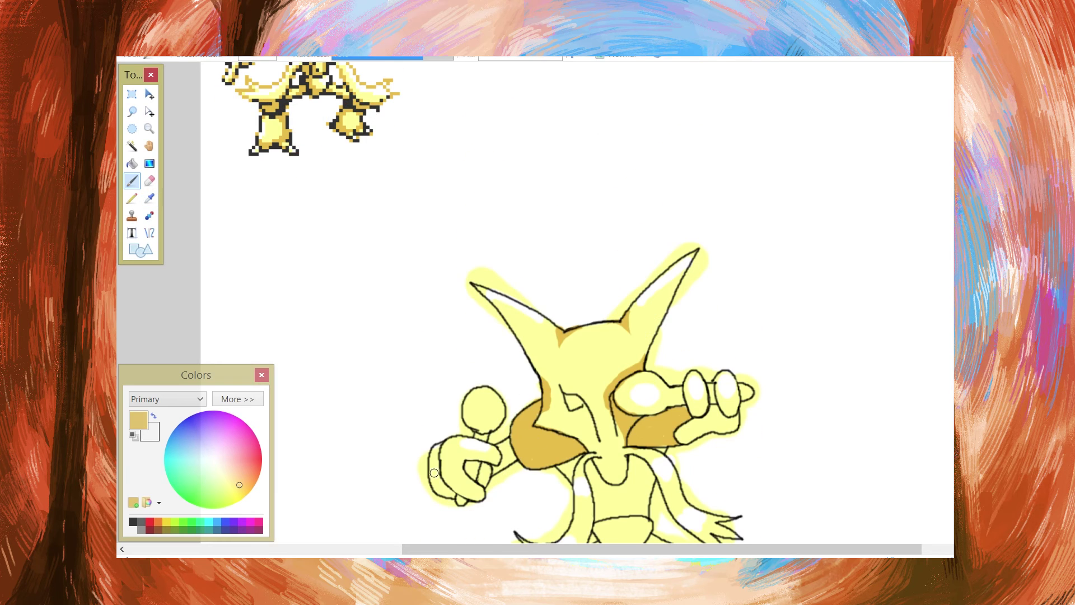
pyautogui.moveTo(435, 458); pyautogui.dragTo(450, 492)
pyautogui.moveTo(484, 473)
pyautogui.mouseDown()
pyautogui.moveTo(508, 445)
pyautogui.moveTo(497, 460)
pyautogui.mouseUp()
pyautogui.press('k')
pyautogui.click(586, 410)
pyautogui.press('k')
pyautogui.click(526, 445)
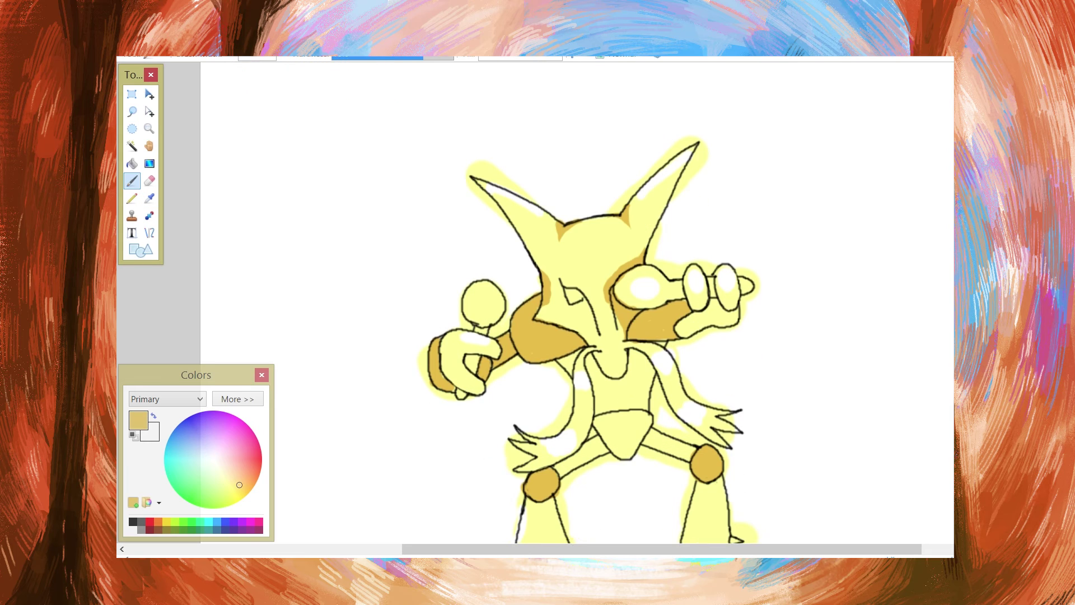
# Step: Shade the upper chest and armpit beneath the chin tan, and refine the shadow's edge with a sampled colour
pyautogui.scroll(-3, 560, 392)
pyautogui.moveTo(587, 348)
pyautogui.mouseDown()
pyautogui.moveTo(604, 381)
pyautogui.moveTo(632, 352)
pyautogui.moveTo(635, 367)
pyautogui.mouseUp()
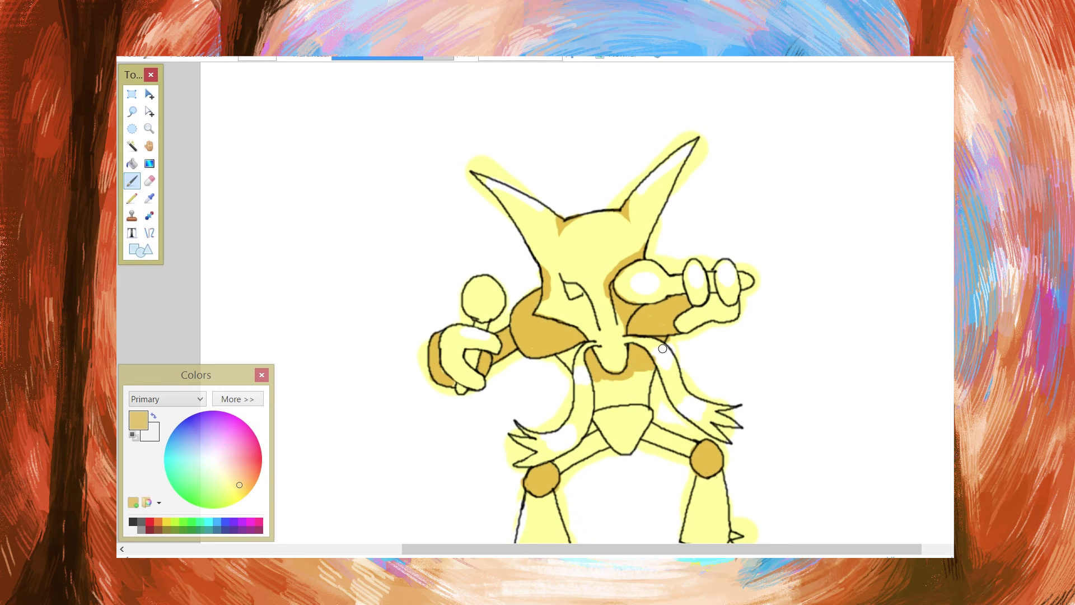
pyautogui.moveTo(565, 367); pyautogui.dragTo(576, 356)
pyautogui.press('k')
pyautogui.click(631, 389)
pyautogui.moveTo(649, 374)
pyautogui.mouseDown()
pyautogui.moveTo(610, 384)
pyautogui.moveTo(632, 368)
pyautogui.mouseUp()
pyautogui.scroll(-2, 663, 360)
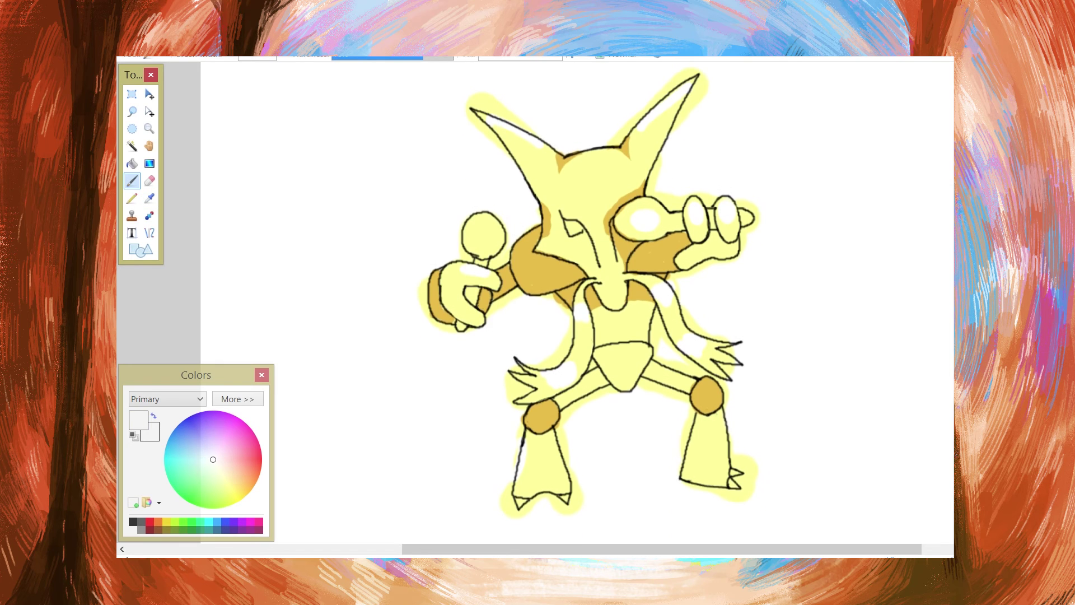
# Step: Sample the tan and shade the undersides of both thighs and the lower part of the pelvis plate
pyautogui.press('k')
pyautogui.click(597, 376)
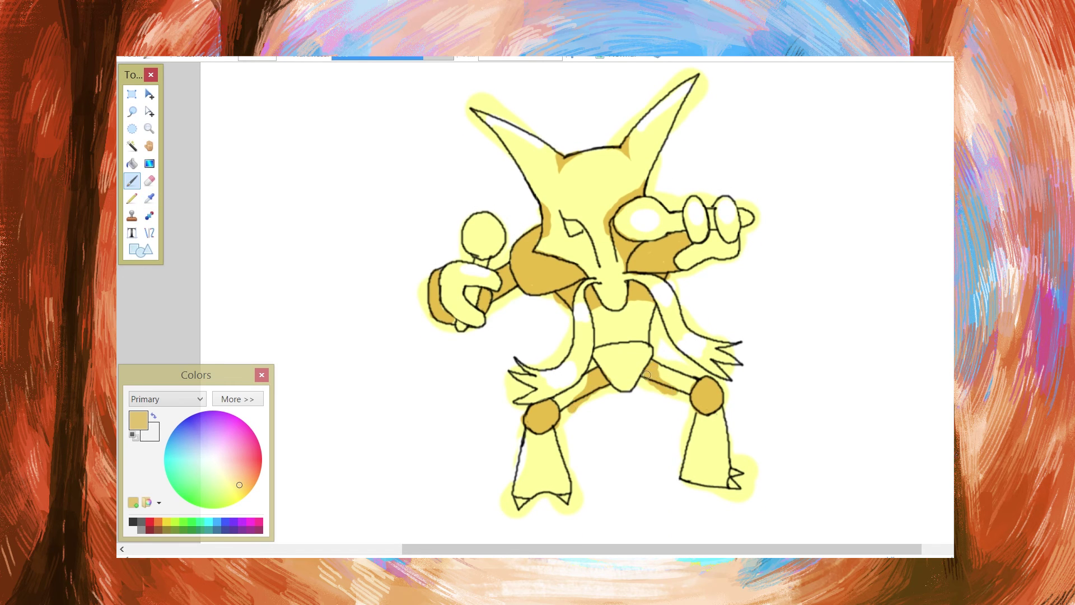
pyautogui.scroll(5, 795, 364)
pyautogui.scroll(-4, 593, 412)
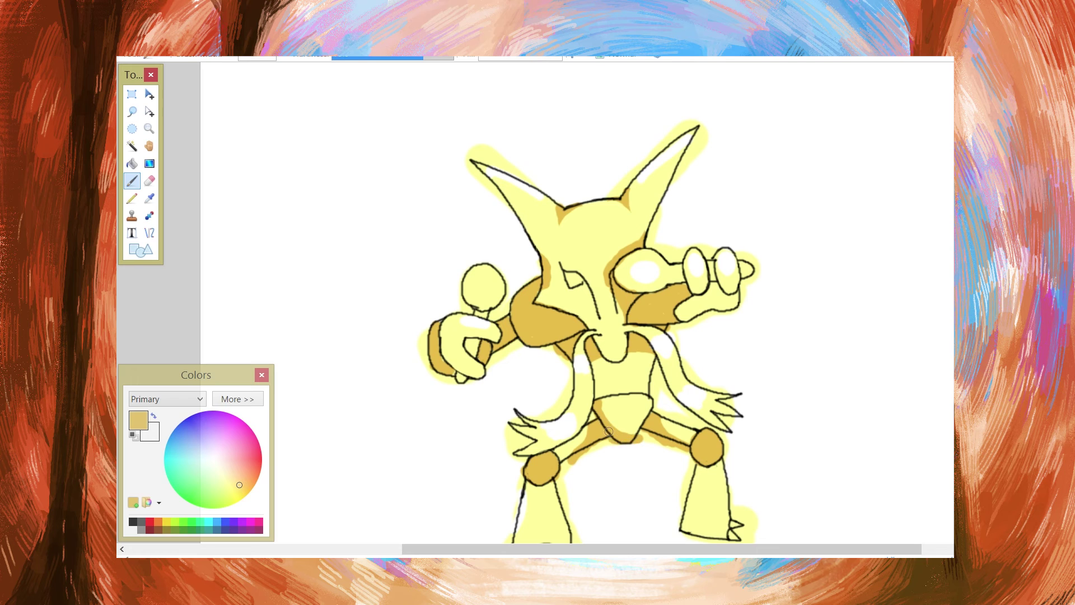
# Step: Sample white from the moustache highlight and fill the eye with it
pyautogui.press('k')
pyautogui.click(694, 390)
pyautogui.scroll(4, 653, 425)
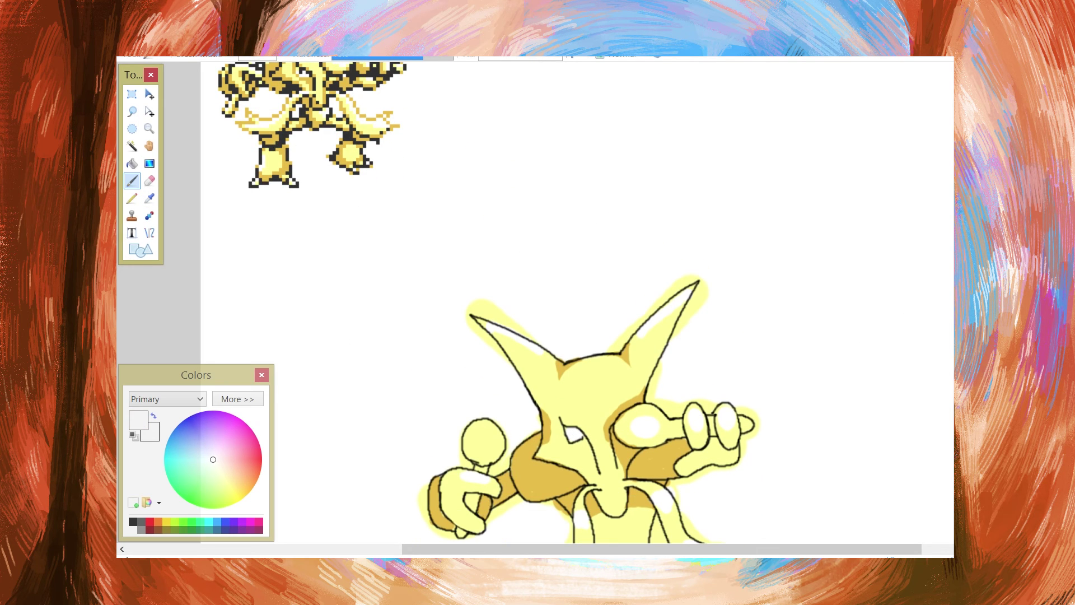
# Step: Paint a dark grey pupil in the eye and add a small white glint
pyautogui.click(150, 198)
pyautogui.click(272, 144)
pyautogui.click(132, 181)
pyautogui.scroll(2, 571, 461)
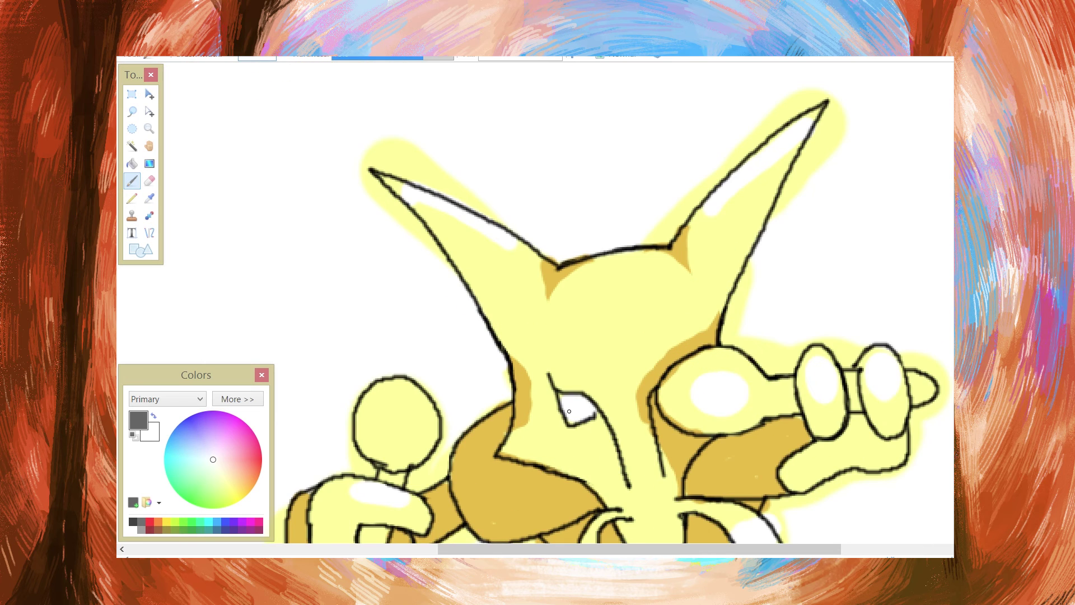
pyautogui.press('k')
pyautogui.click(586, 408)
pyautogui.press('b')
pyautogui.moveTo(580, 400); pyautogui.dragTo(585, 403)
pyautogui.scroll(-4, 584, 417)
pyautogui.scroll(1, 593, 331)
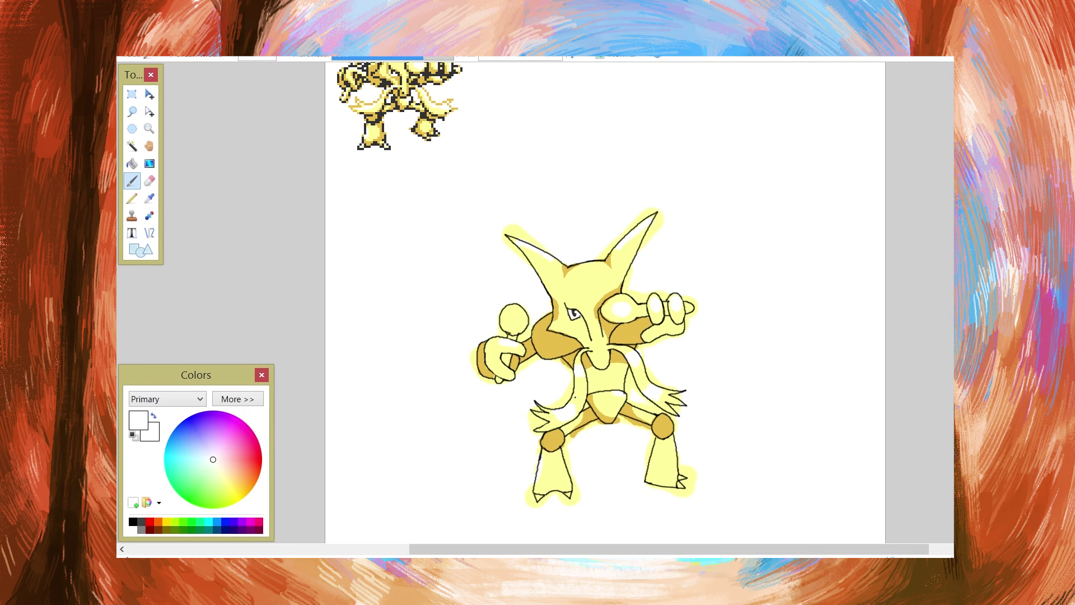
# Step: Sample the tan and shade the edges of both lower legs
pyautogui.press('k')
pyautogui.click(575, 430)
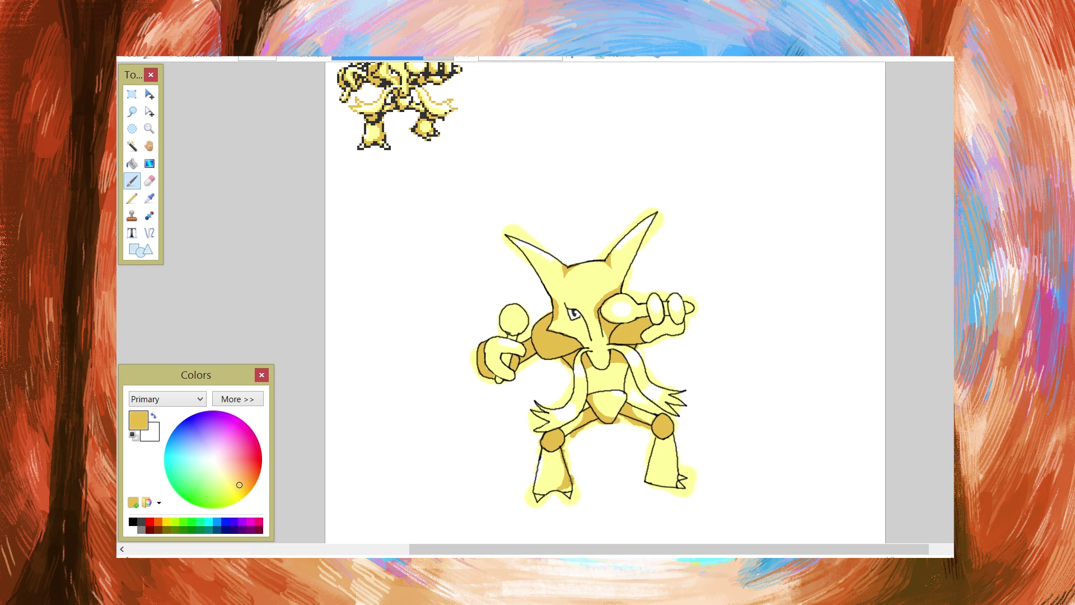
pyautogui.moveTo(678, 461); pyautogui.dragTo(650, 466)
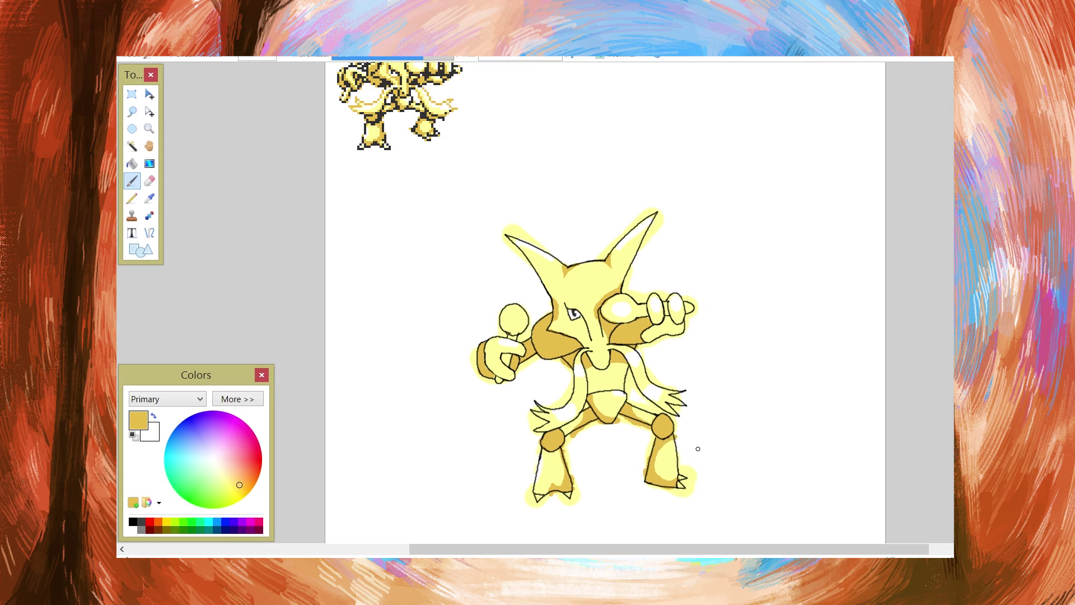
pyautogui.press('k')
pyautogui.click(563, 468)
# Step: Add tan shading along the muzzle line below the eye and refine it with pale yellow
pyautogui.press('k')
pyautogui.click(614, 337)
pyautogui.moveTo(579, 319); pyautogui.dragTo(587, 335)
pyautogui.press('k')
pyautogui.click(584, 338)
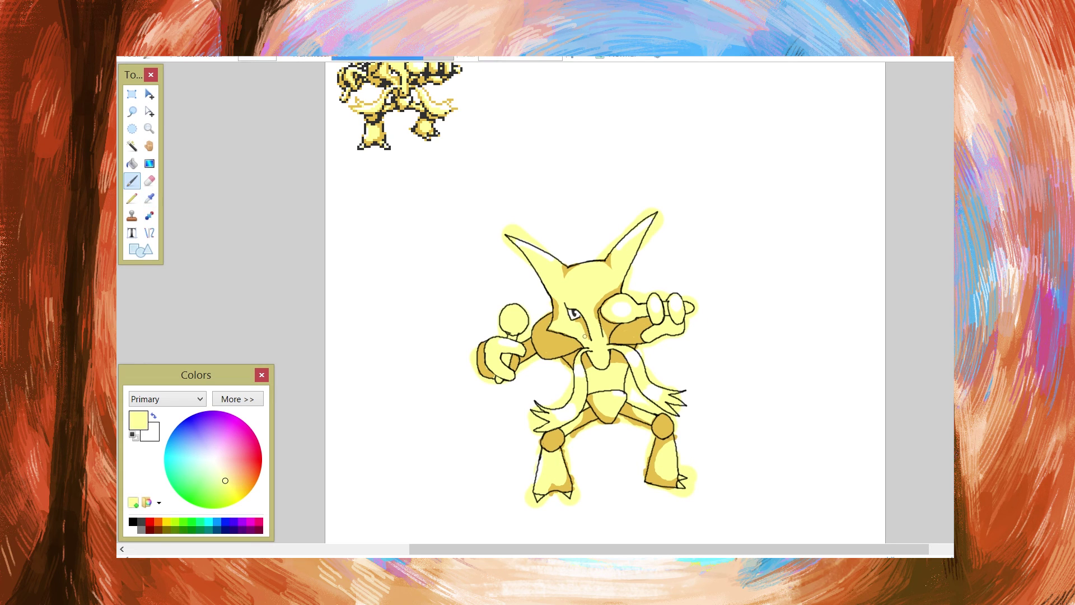
# Step: Erase the line across the upright spoon's neck and draw a curved black inner line in its bowl
pyautogui.press('e')
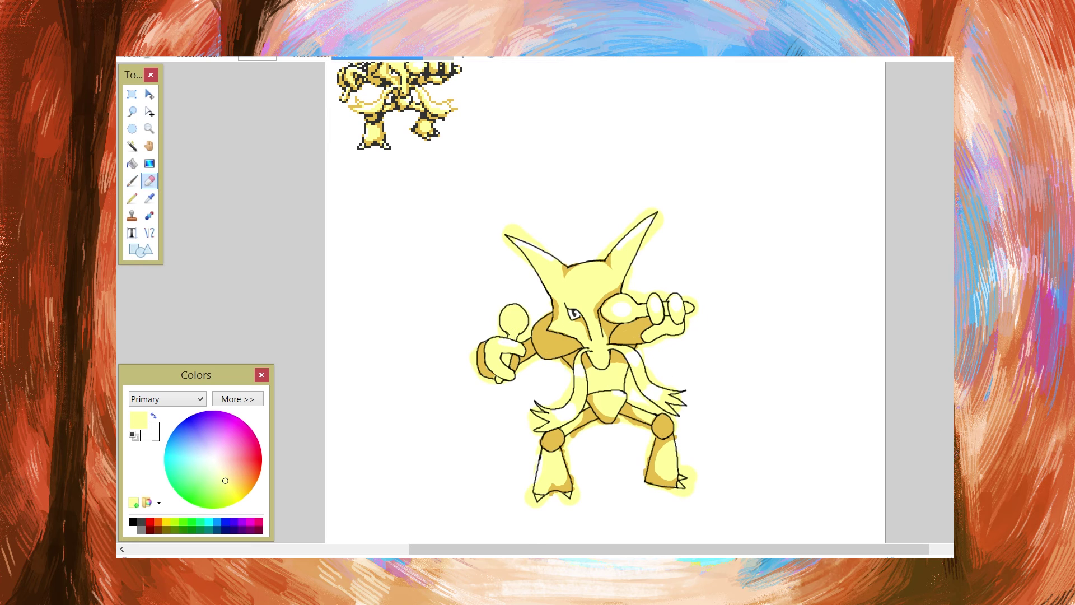
pyautogui.scroll(3, 501, 363)
pyautogui.press('b')
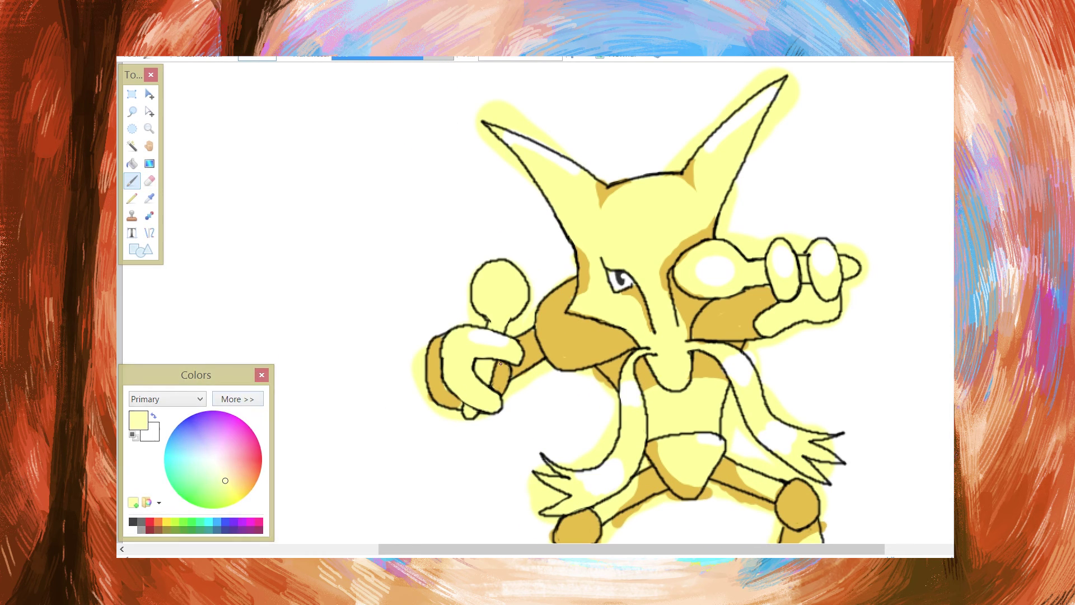
pyautogui.click(133, 522)
pyautogui.scroll(3, 647, 283)
pyautogui.scroll(-4, 646, 284)
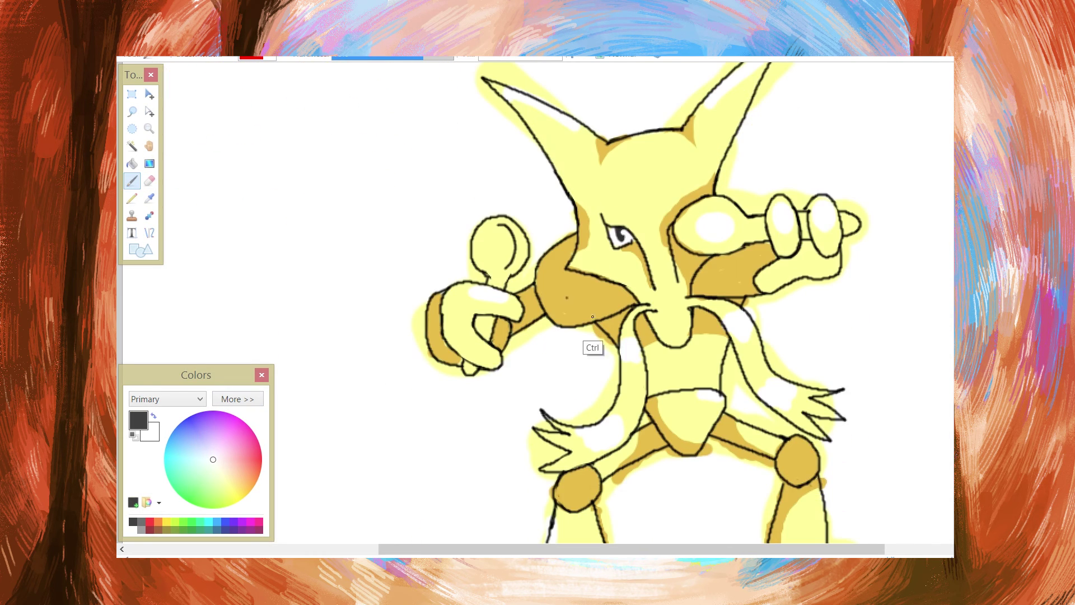
# Step: Sample the tan and colour the inner bowl of the upright spoon
pyautogui.keyDown('ctrl'); pyautogui.click(250, 77); pyautogui.keyUp('ctrl')
pyautogui.keyDown('ctrl'); pyautogui.click(506, 321); pyautogui.keyUp('ctrl')
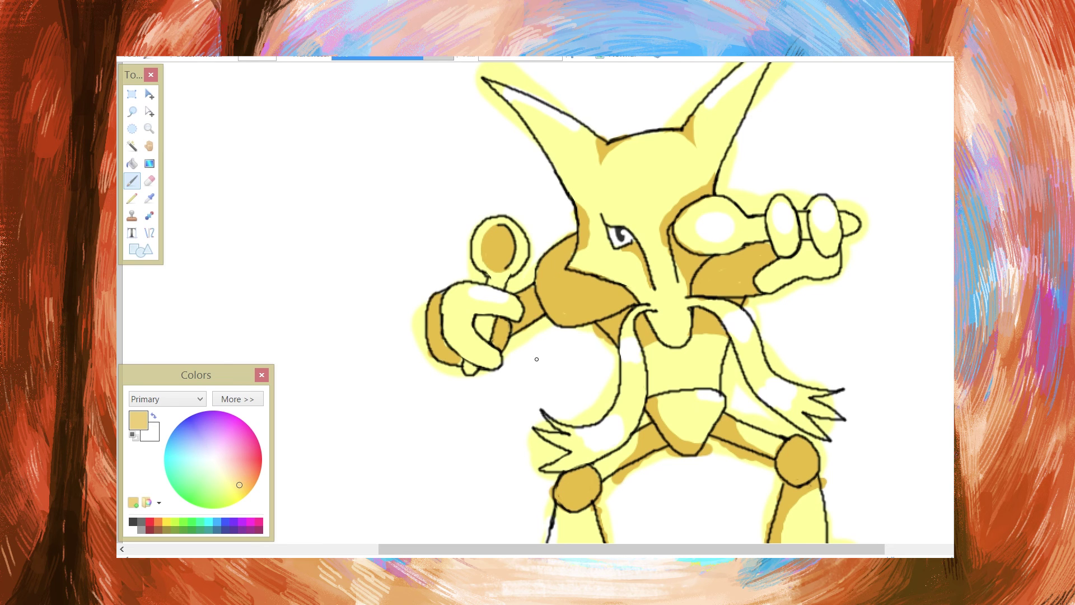
# Step: Erase the yellow and tan spill outside the outlines of the left leg, the left foot and the underside of the thighs
pyautogui.scroll(-3, 536, 359)
pyautogui.scroll(4, 535, 357)
pyautogui.press('e')
pyautogui.moveTo(511, 352)
pyautogui.mouseDown()
pyautogui.moveTo(549, 305)
pyautogui.moveTo(605, 319)
pyautogui.moveTo(646, 348)
pyautogui.moveTo(608, 333)
pyautogui.moveTo(624, 313)
pyautogui.moveTo(639, 337)
pyautogui.moveTo(649, 386)
pyautogui.moveTo(641, 428)
pyautogui.moveTo(594, 450)
pyautogui.moveTo(631, 417)
pyautogui.moveTo(538, 466)
pyautogui.moveTo(569, 497)
pyautogui.moveTo(532, 509)
pyautogui.mouseUp()
pyautogui.scroll(-3, 551, 319)
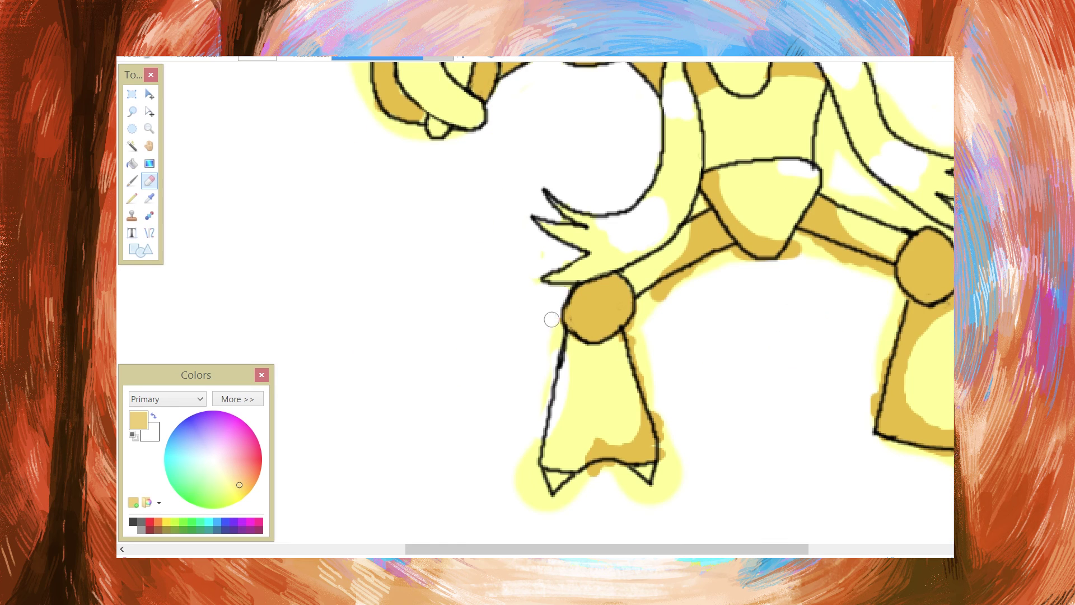
pyautogui.moveTo(552, 319)
pyautogui.mouseDown()
pyautogui.moveTo(530, 455)
pyautogui.moveTo(647, 504)
pyautogui.moveTo(665, 429)
pyautogui.moveTo(636, 336)
pyautogui.moveTo(712, 269)
pyautogui.moveTo(757, 257)
pyautogui.moveTo(861, 265)
pyautogui.moveTo(878, 410)
pyautogui.moveTo(901, 297)
pyautogui.mouseUp()
# Step: Paint the two claws of the left foot white
pyautogui.press('b')
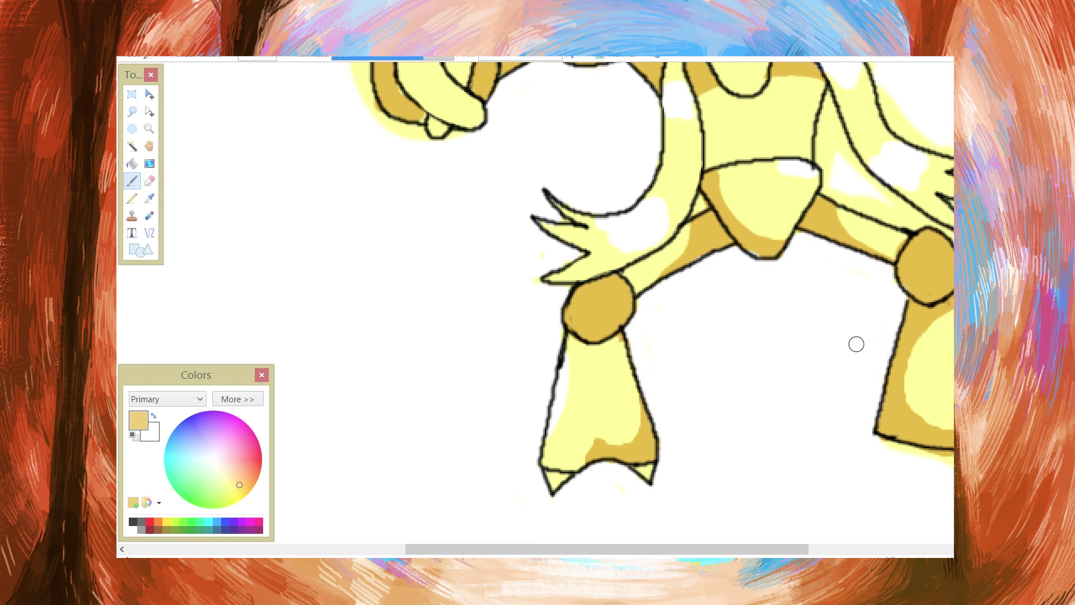
pyautogui.press('k')
pyautogui.click(560, 402)
pyautogui.press('b')
pyautogui.moveTo(550, 477); pyautogui.dragTo(562, 477)
pyautogui.moveTo(640, 470); pyautogui.dragTo(645, 472)
# Step: Erase the colour spill around the right leg and foot and in the gap between the right moustache and the body
pyautogui.moveTo(589, 548); pyautogui.dragTo(628, 549)
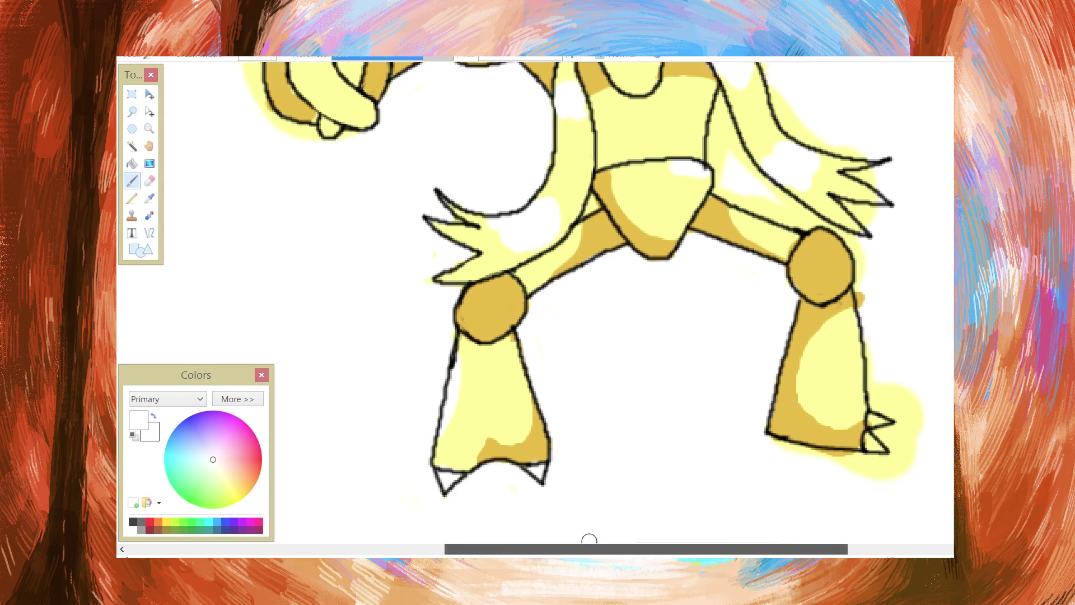
pyautogui.hscroll(1, 589, 540)
pyautogui.press('e')
pyautogui.moveTo(782, 446)
pyautogui.mouseDown()
pyautogui.moveTo(839, 468)
pyautogui.moveTo(877, 439)
pyautogui.moveTo(845, 322)
pyautogui.moveTo(845, 246)
pyautogui.mouseUp()
pyautogui.scroll(5, 721, 343)
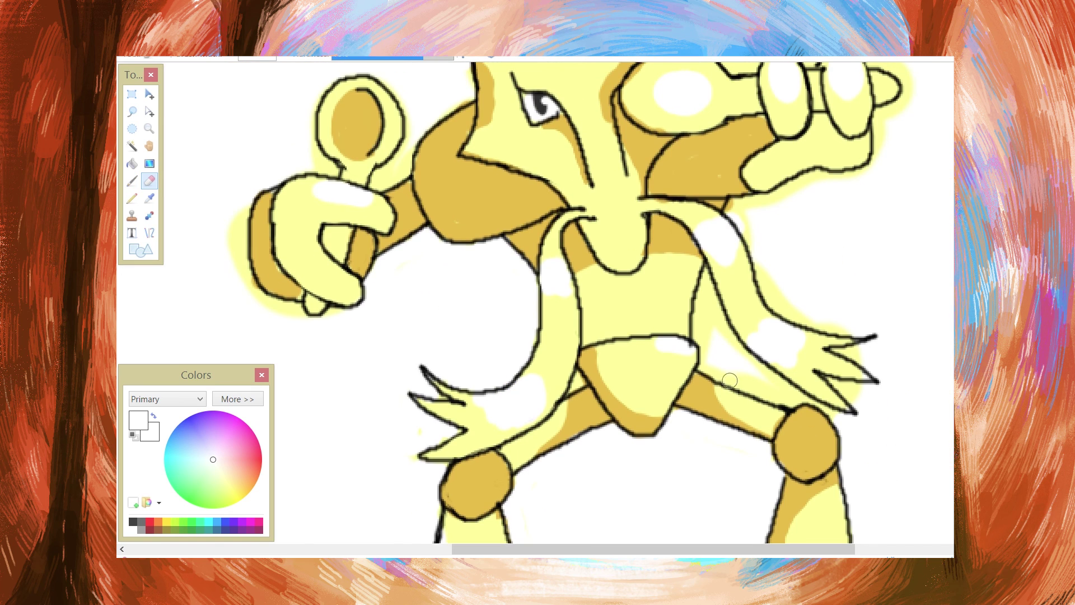
pyautogui.moveTo(730, 381)
pyautogui.mouseDown()
pyautogui.moveTo(704, 277)
pyautogui.moveTo(781, 386)
pyautogui.moveTo(759, 392)
pyautogui.mouseUp()
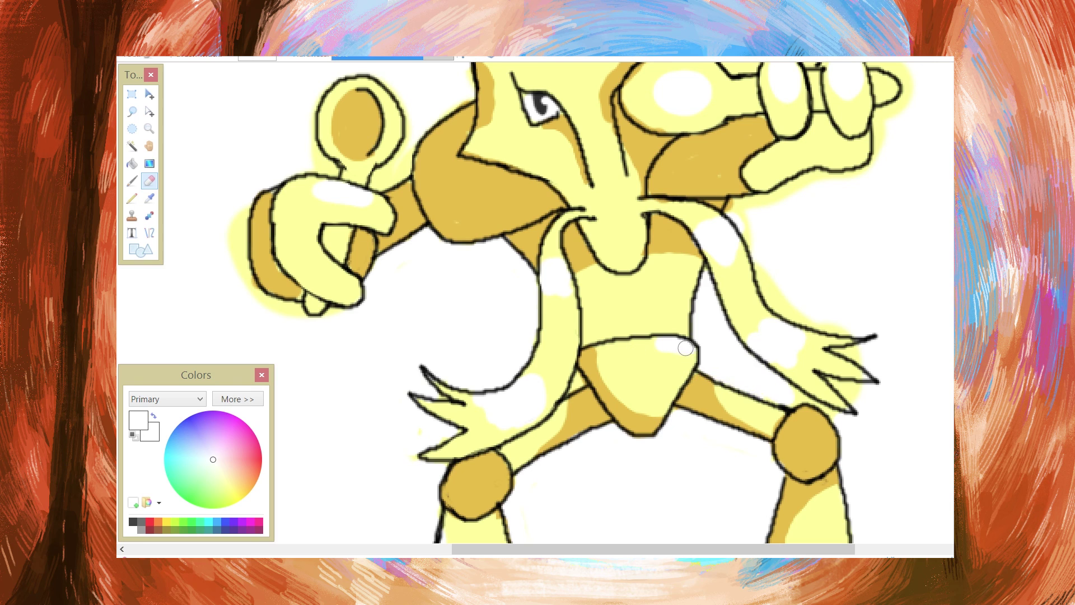
pyautogui.moveTo(868, 395); pyautogui.dragTo(866, 391)
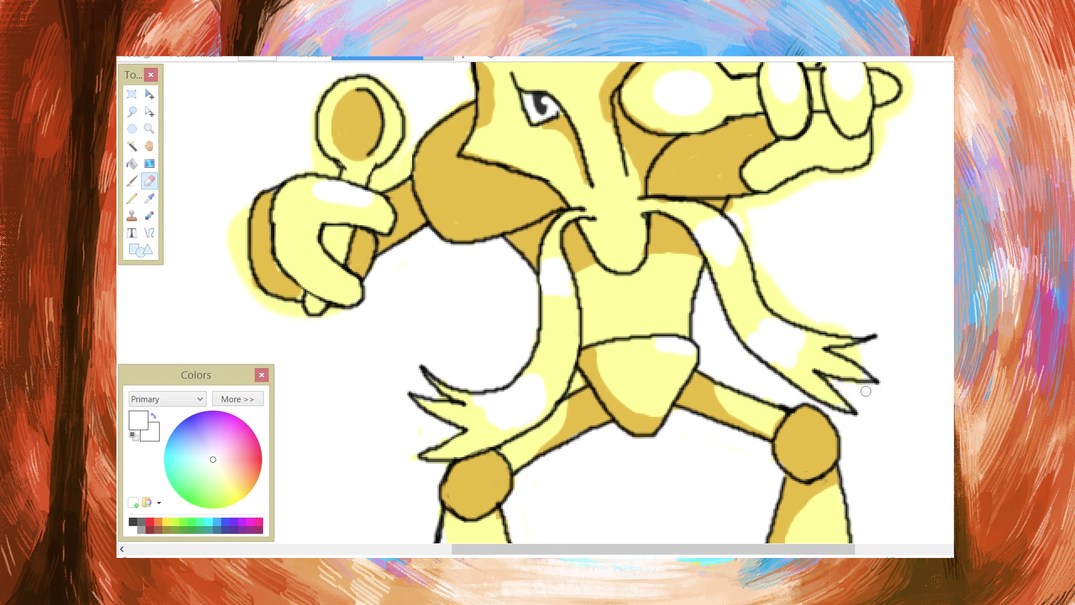
# Step: Erase the yellow spill around the right moustache, the raised hand and the side of the head
pyautogui.moveTo(832, 326)
pyautogui.mouseDown()
pyautogui.moveTo(772, 297)
pyautogui.moveTo(736, 218)
pyautogui.moveTo(862, 171)
pyautogui.mouseUp()
pyautogui.scroll(3, 871, 168)
pyautogui.moveTo(881, 293)
pyautogui.mouseDown()
pyautogui.moveTo(888, 259)
pyautogui.moveTo(874, 215)
pyautogui.moveTo(718, 206)
pyautogui.moveTo(701, 148)
pyautogui.moveTo(738, 210)
pyautogui.mouseUp()
# Step: Sample the pale yellow and touch up the raised spoon and the finger highlights
pyautogui.press('k')
pyautogui.click(646, 238)
pyautogui.press('b')
pyautogui.moveTo(646, 274)
pyautogui.mouseDown()
pyautogui.moveTo(653, 214)
pyautogui.moveTo(664, 278)
pyautogui.mouseUp()
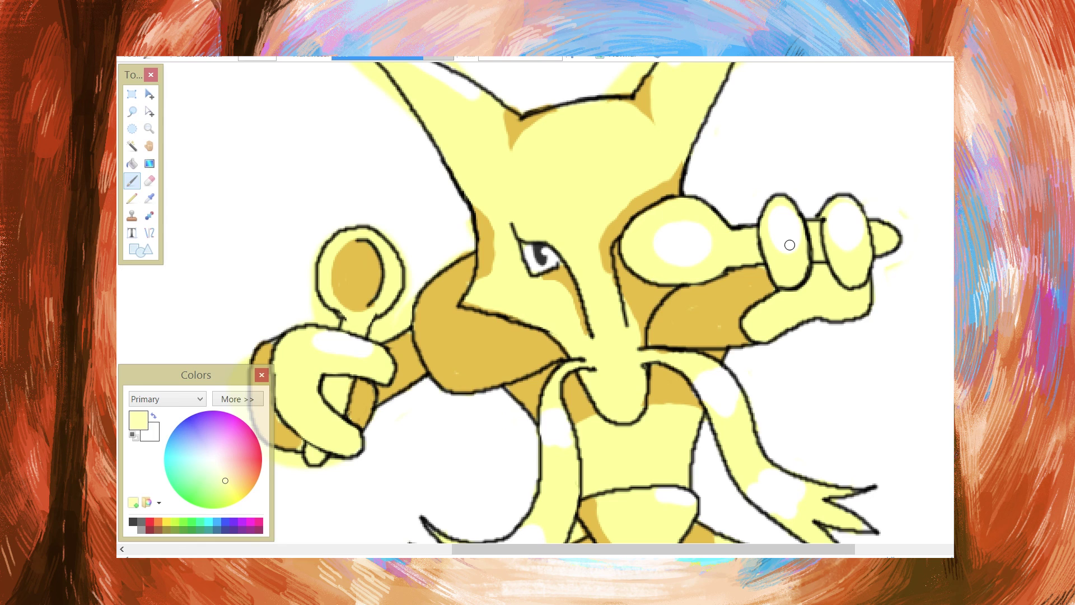
# Step: Sample the tan and shade the palm of the raised hand beneath the fingers
pyautogui.press('k')
pyautogui.click(732, 294)
pyautogui.press('b')
pyautogui.moveTo(797, 270)
pyautogui.mouseDown()
pyautogui.moveTo(868, 283)
pyautogui.moveTo(799, 289)
pyautogui.mouseUp()
# Step: Add tan shading to the upright spoon's handle inside the left hand and touch up its lower tip with pale yellow
pyautogui.press('k')
pyautogui.click(850, 286)
pyautogui.press('b')
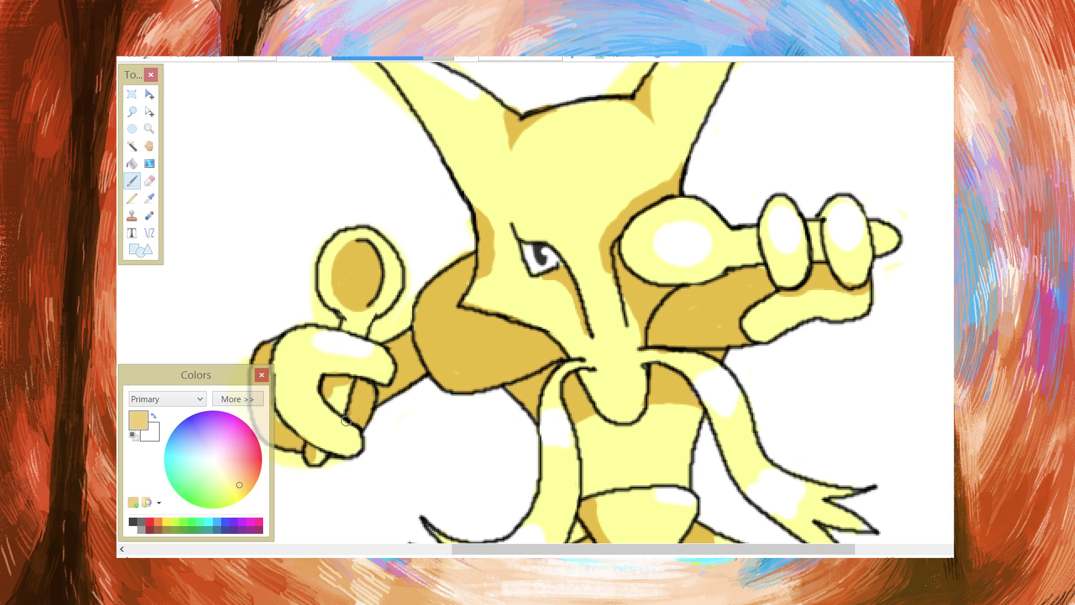
pyautogui.moveTo(333, 402); pyautogui.dragTo(344, 386)
pyautogui.click(314, 454)
# Step: Erase the remaining yellow spill around both ears and the upright spoon
pyautogui.press('e')
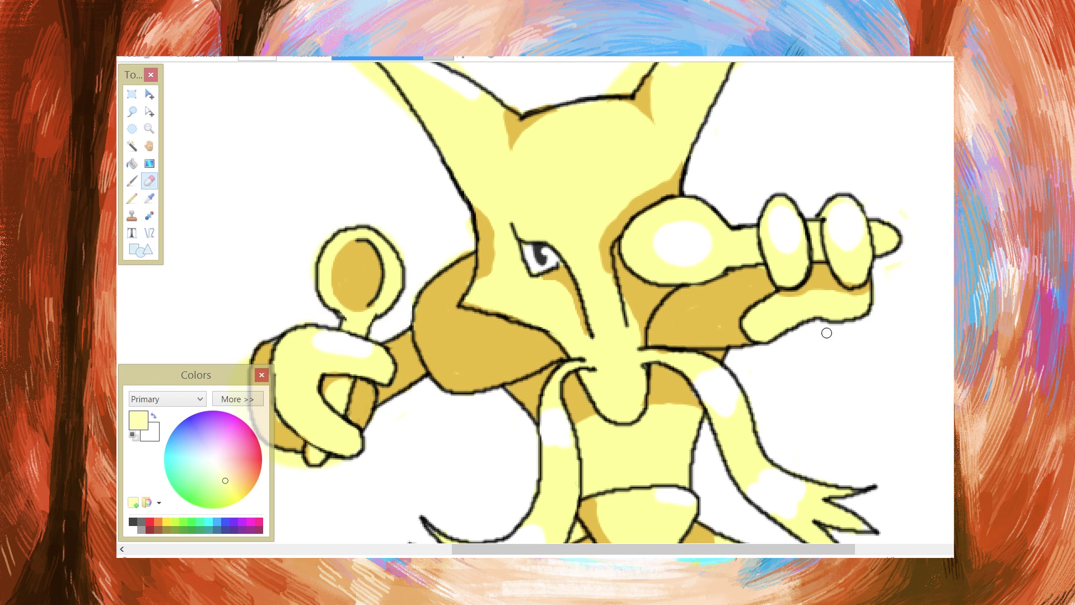
pyautogui.scroll(3, 827, 333)
pyautogui.moveTo(384, 243)
pyautogui.mouseDown()
pyautogui.moveTo(355, 203)
pyautogui.moveTo(438, 189)
pyautogui.moveTo(328, 128)
pyautogui.moveTo(518, 242)
pyautogui.moveTo(622, 216)
pyautogui.moveTo(749, 92)
pyautogui.moveTo(753, 142)
pyautogui.moveTo(794, 110)
pyautogui.moveTo(776, 168)
pyautogui.mouseUp()
pyautogui.scroll(-1, 776, 168)
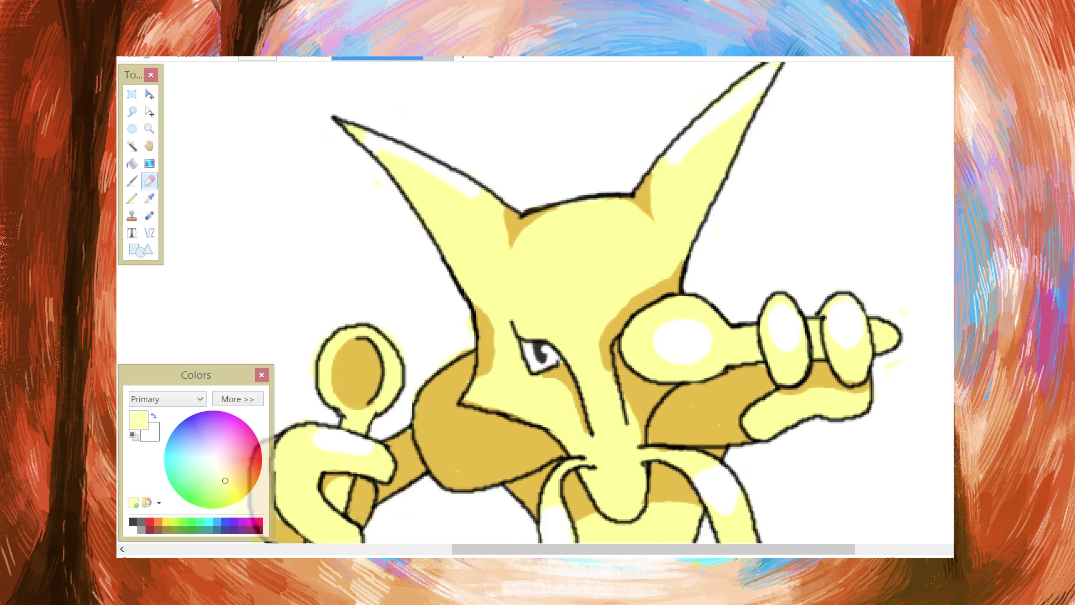
pyautogui.scroll(-5, 535, 302)
pyautogui.hotkey('ctrl', '-')
pyautogui.hotkey('ctrl', '+')
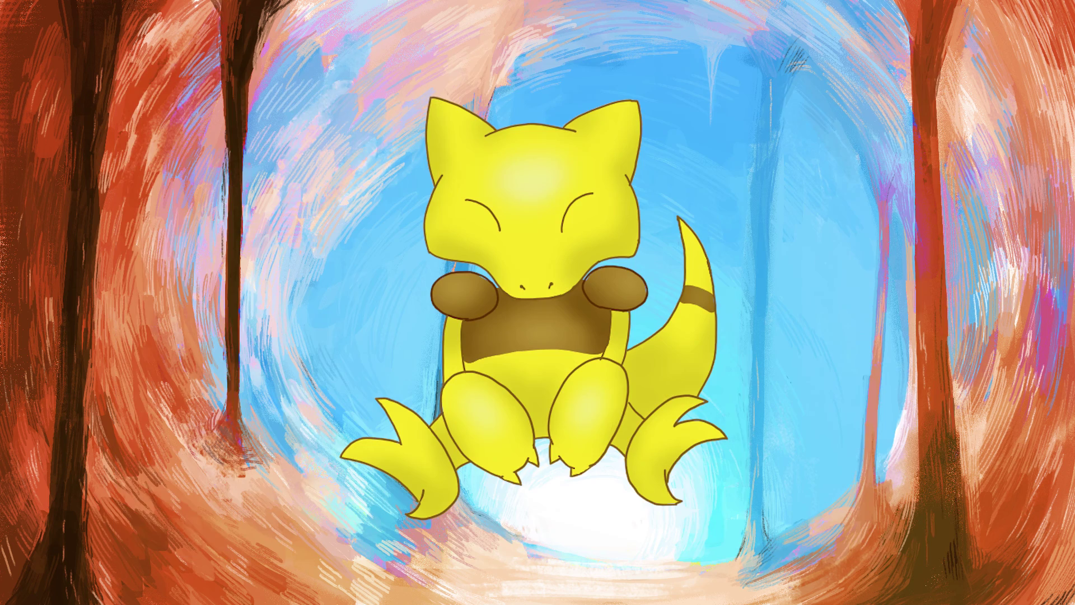